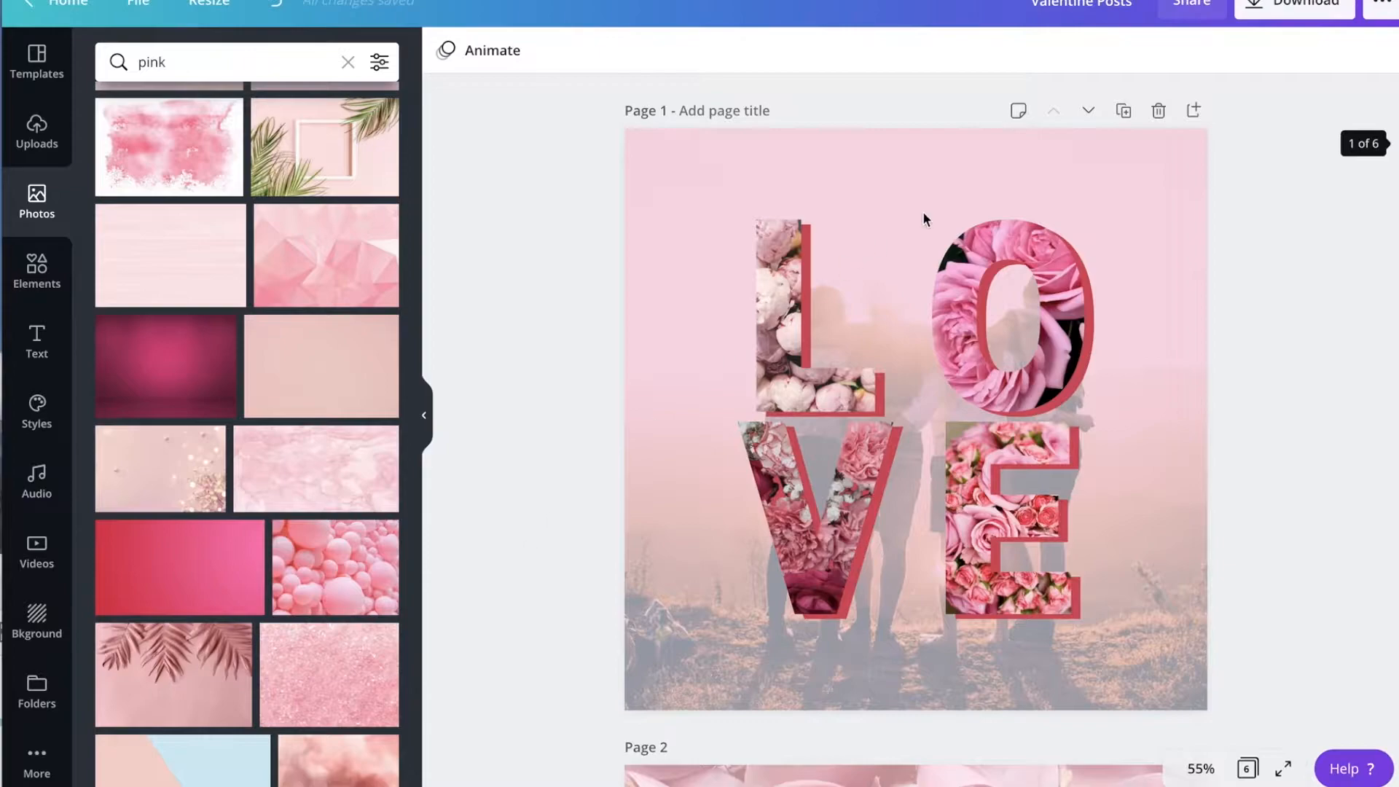
Add a blank page after page 1 and search the elements library for "frames"
{"action": "left_click", "coordinate": [1193, 111]}
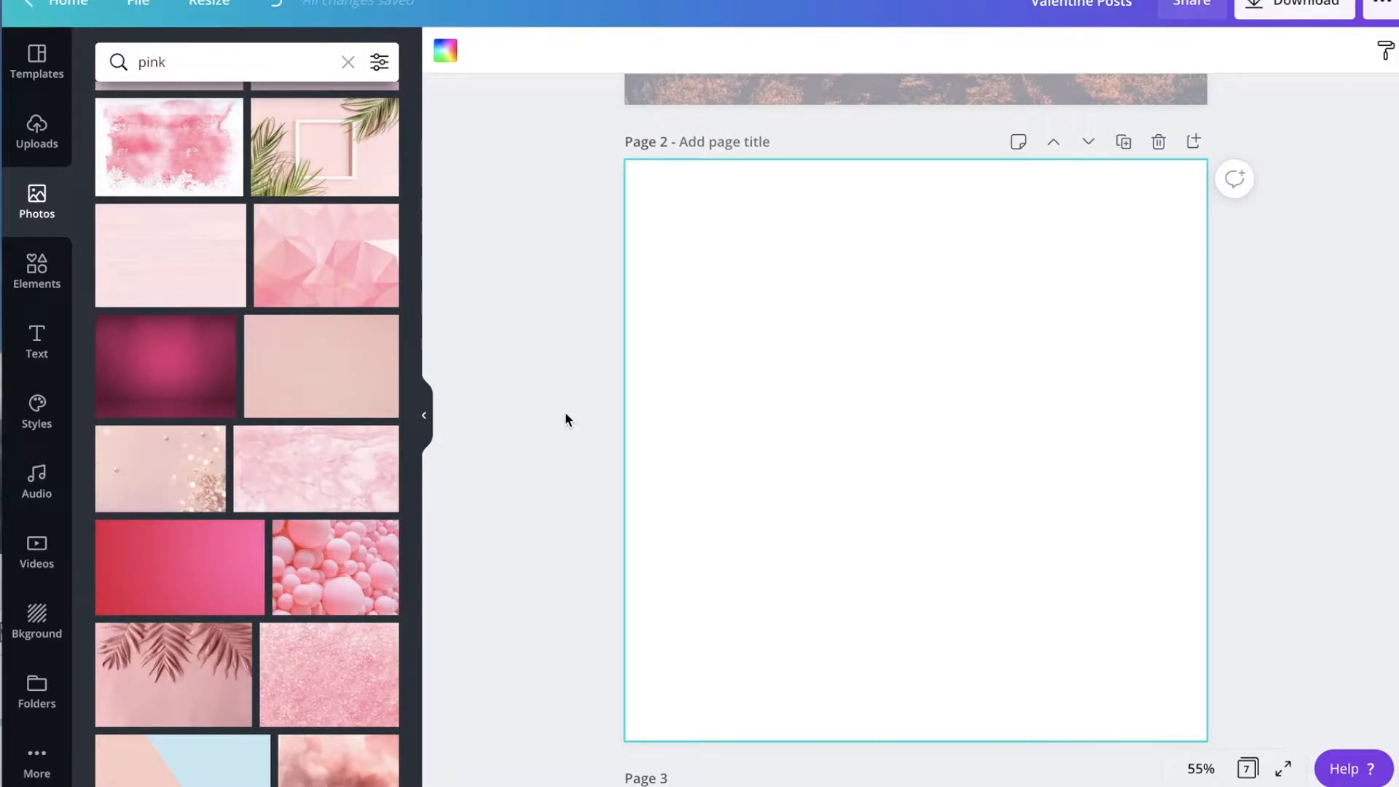
{"action": "mouse_move", "coordinate": [386, 413]}
{"action": "left_click", "coordinate": [197, 65]}
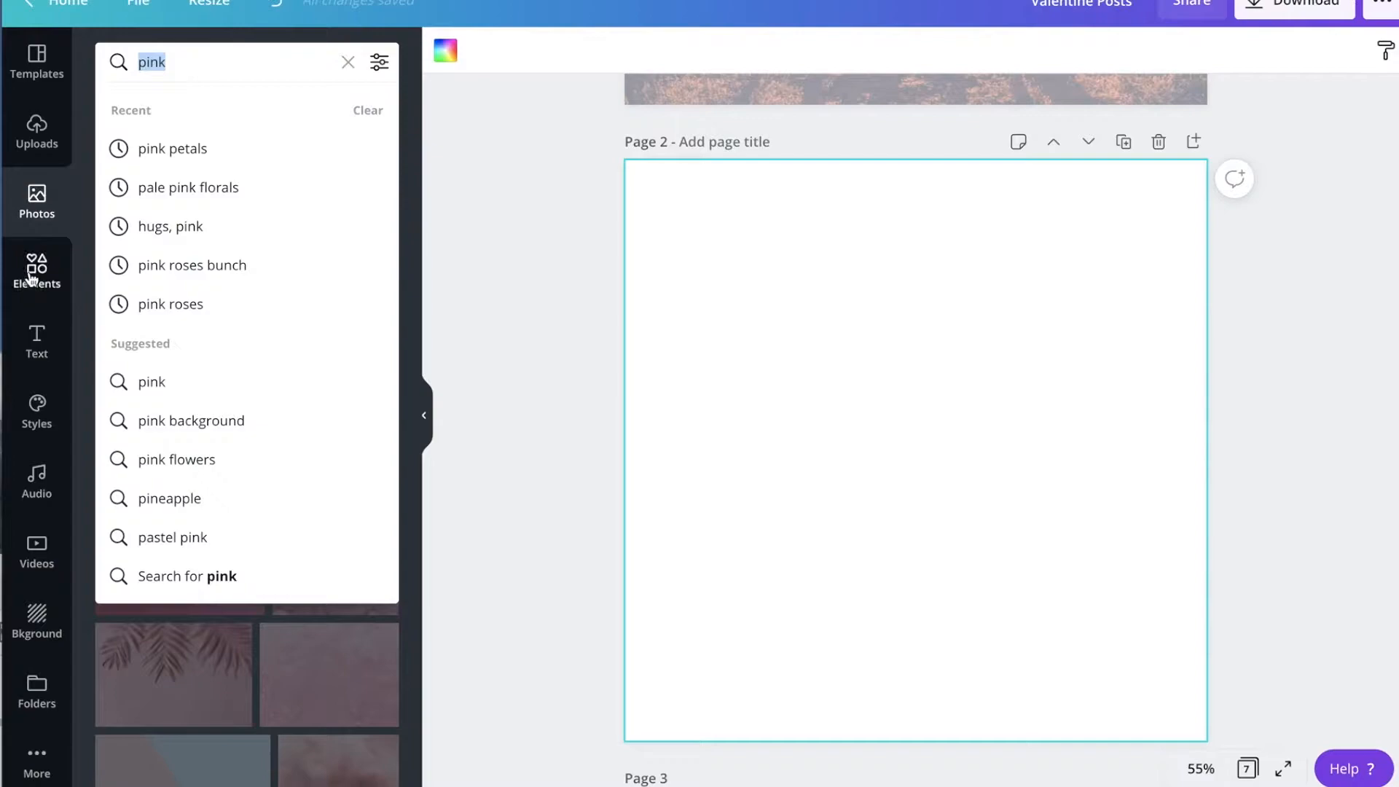
{"action": "left_click", "coordinate": [30, 275]}
{"action": "left_click", "coordinate": [203, 57]}
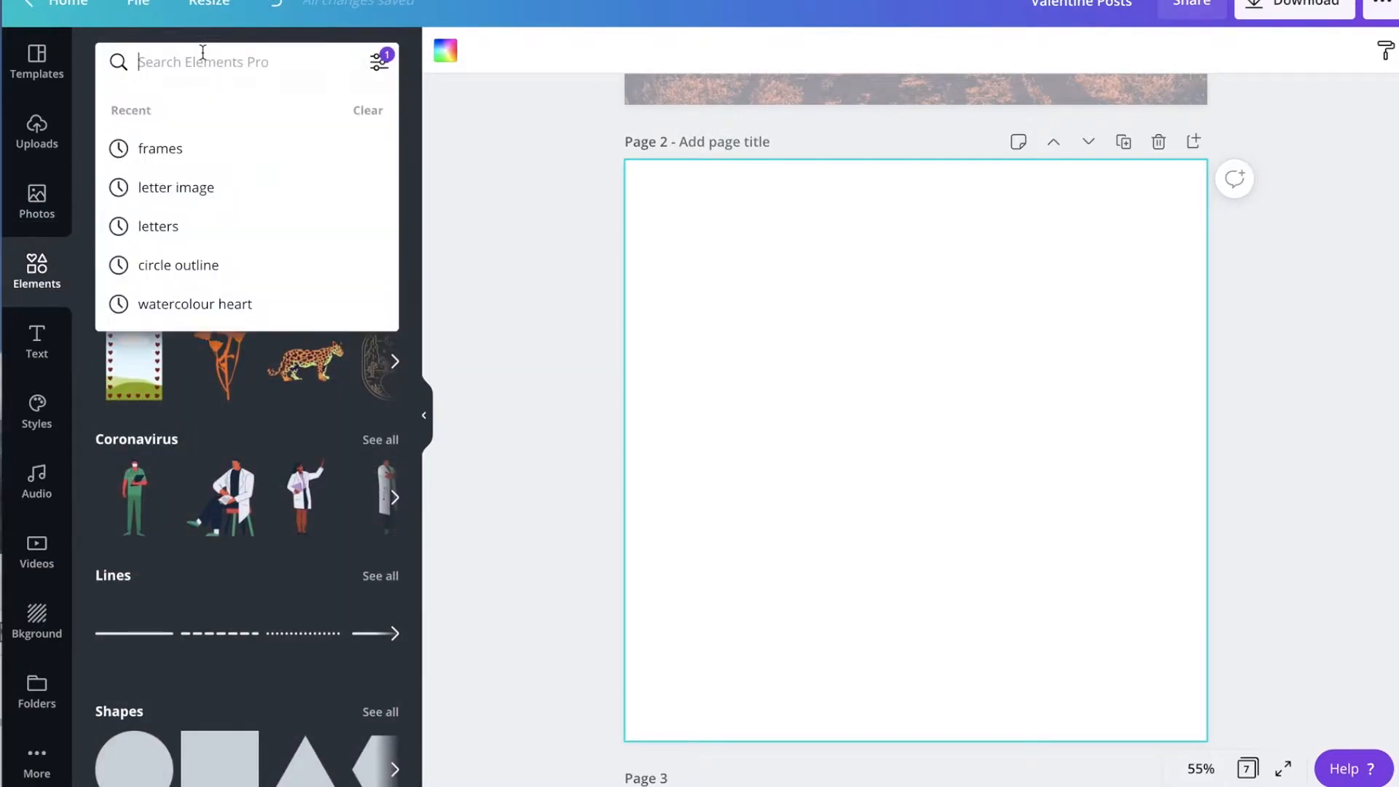
{"action": "type", "text": "frames"}
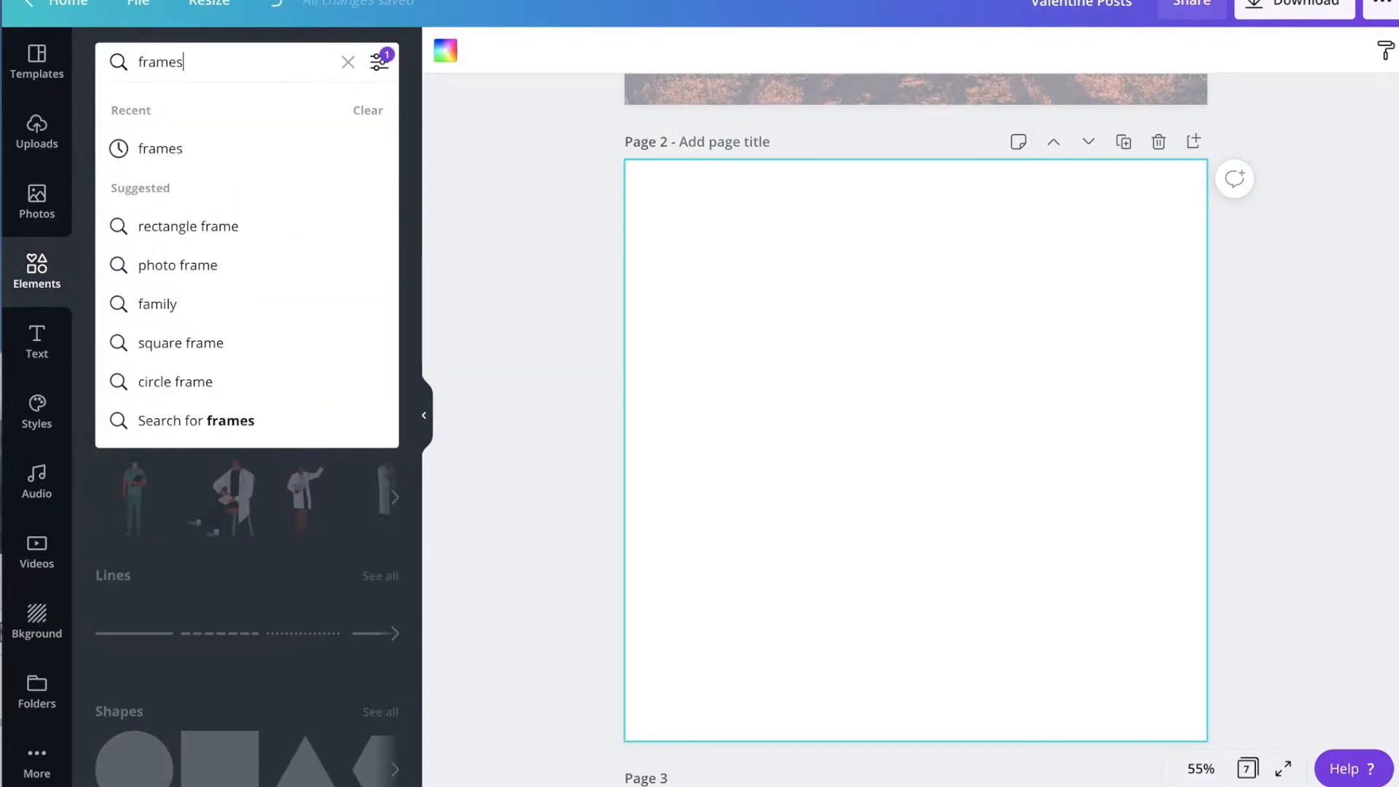
{"action": "key", "text": "Return"}
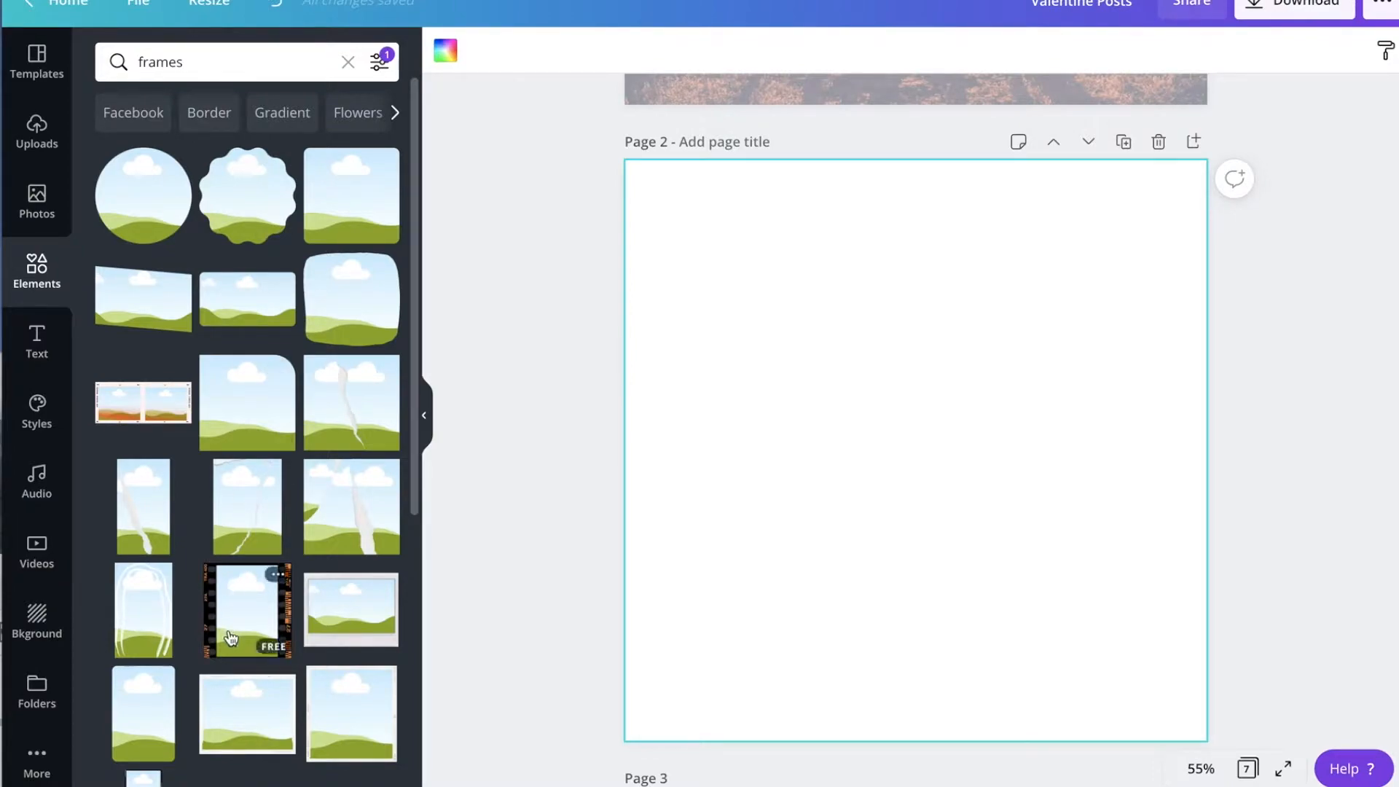
Insert the letter L frame from the alphabet frames and move it to the upper-left part of page 2
{"action": "scroll", "coordinate": [231, 689], "scroll_direction": "down", "scroll_amount": 1}
{"action": "scroll", "coordinate": [232, 690], "scroll_direction": "down", "scroll_amount": 10}
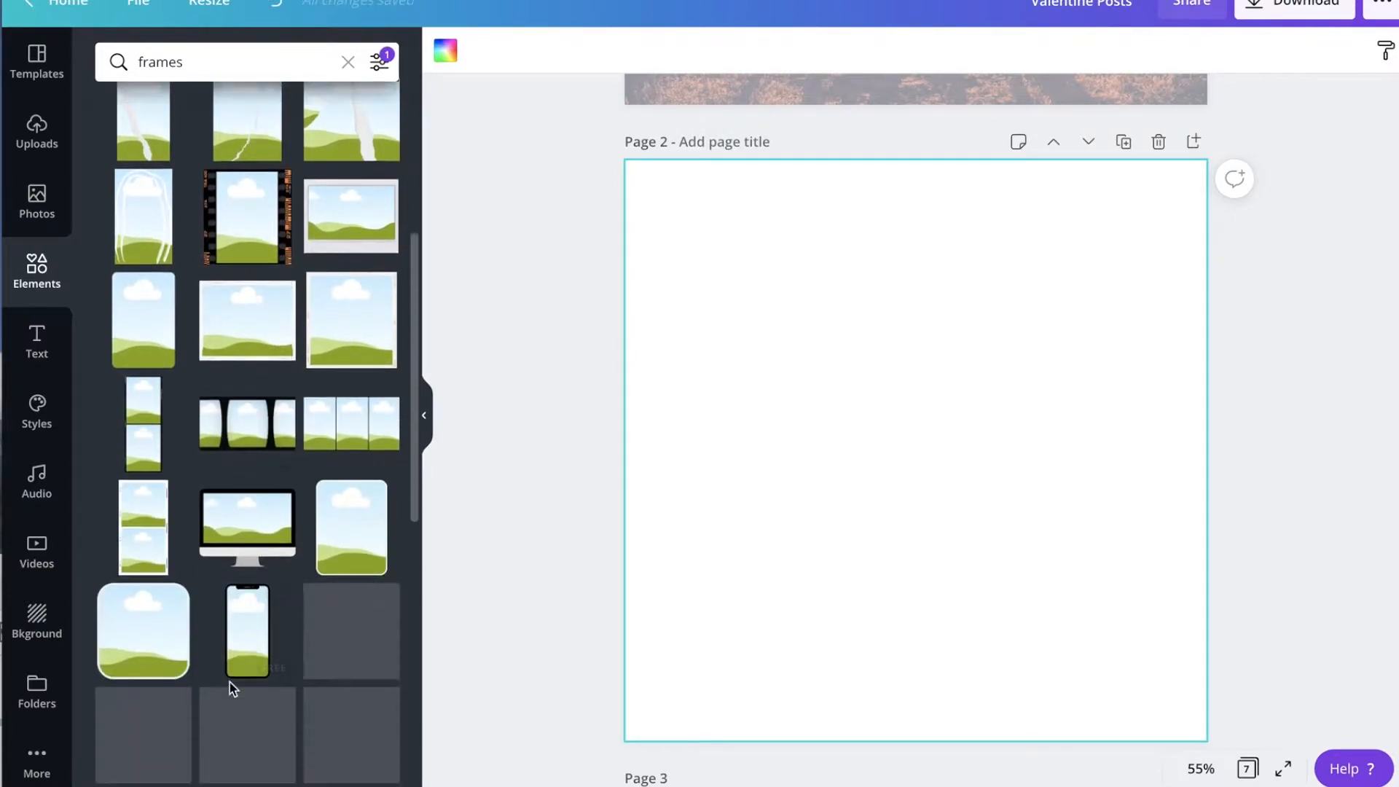
{"action": "scroll", "coordinate": [229, 682], "scroll_direction": "down", "scroll_amount": 5}
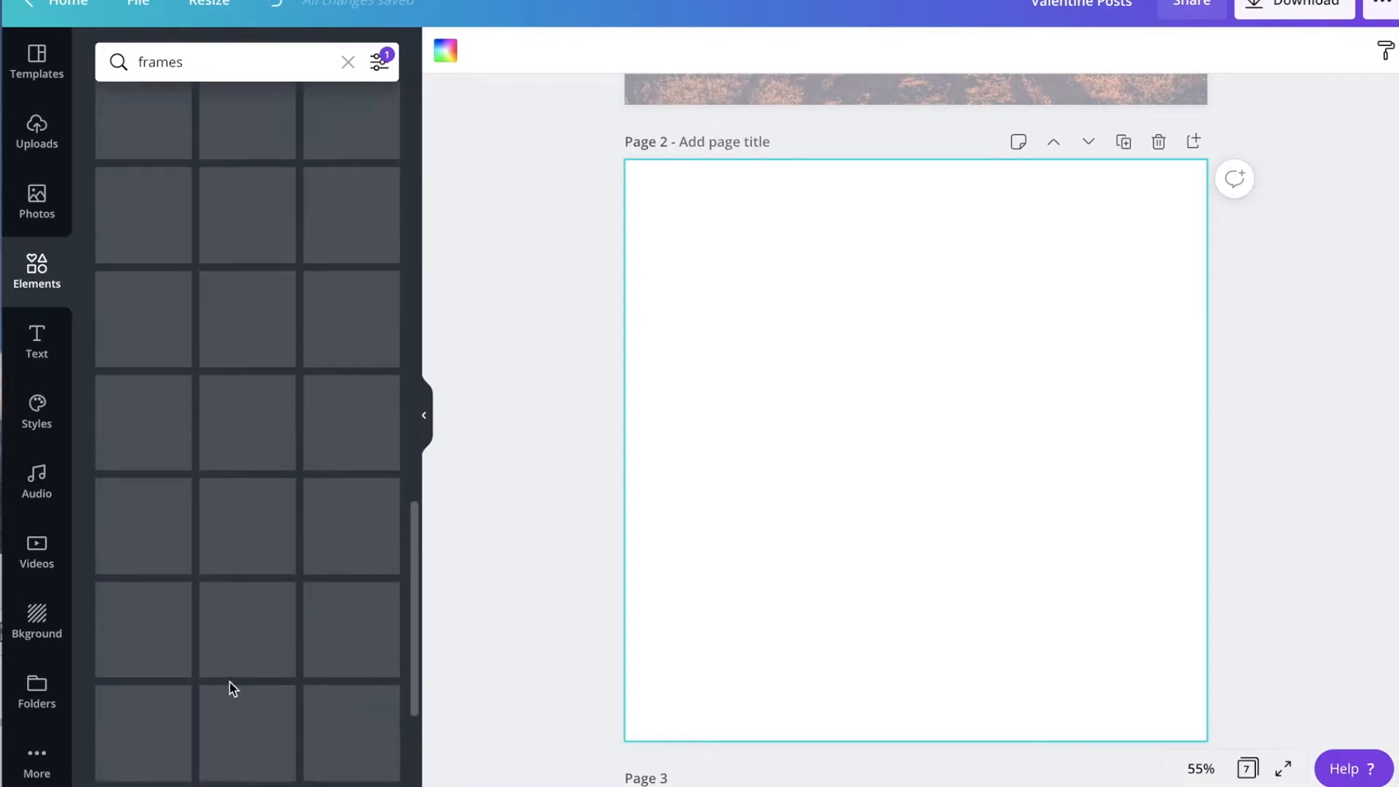
{"action": "scroll", "coordinate": [232, 689], "scroll_direction": "down", "scroll_amount": 10}
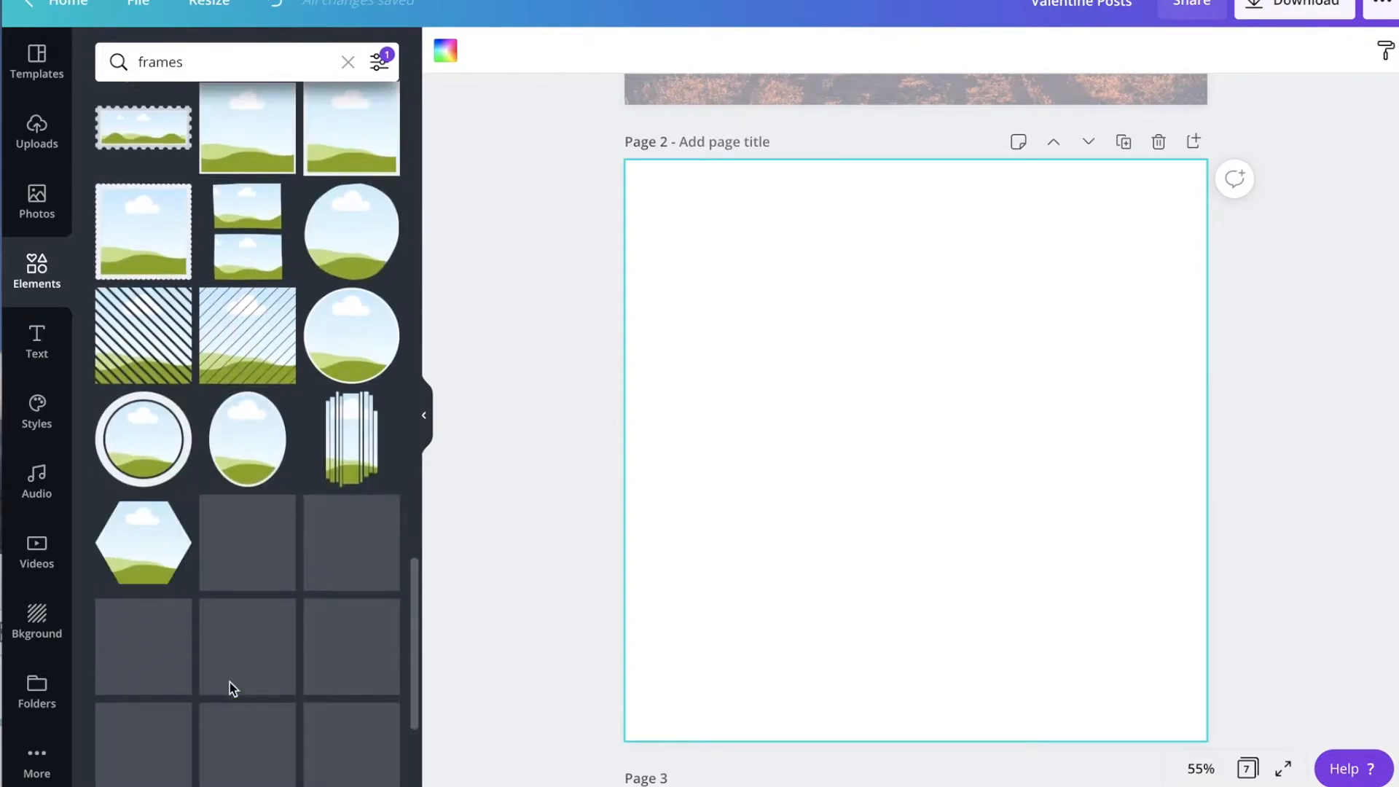
{"action": "scroll", "coordinate": [229, 682], "scroll_direction": "down", "scroll_amount": 1}
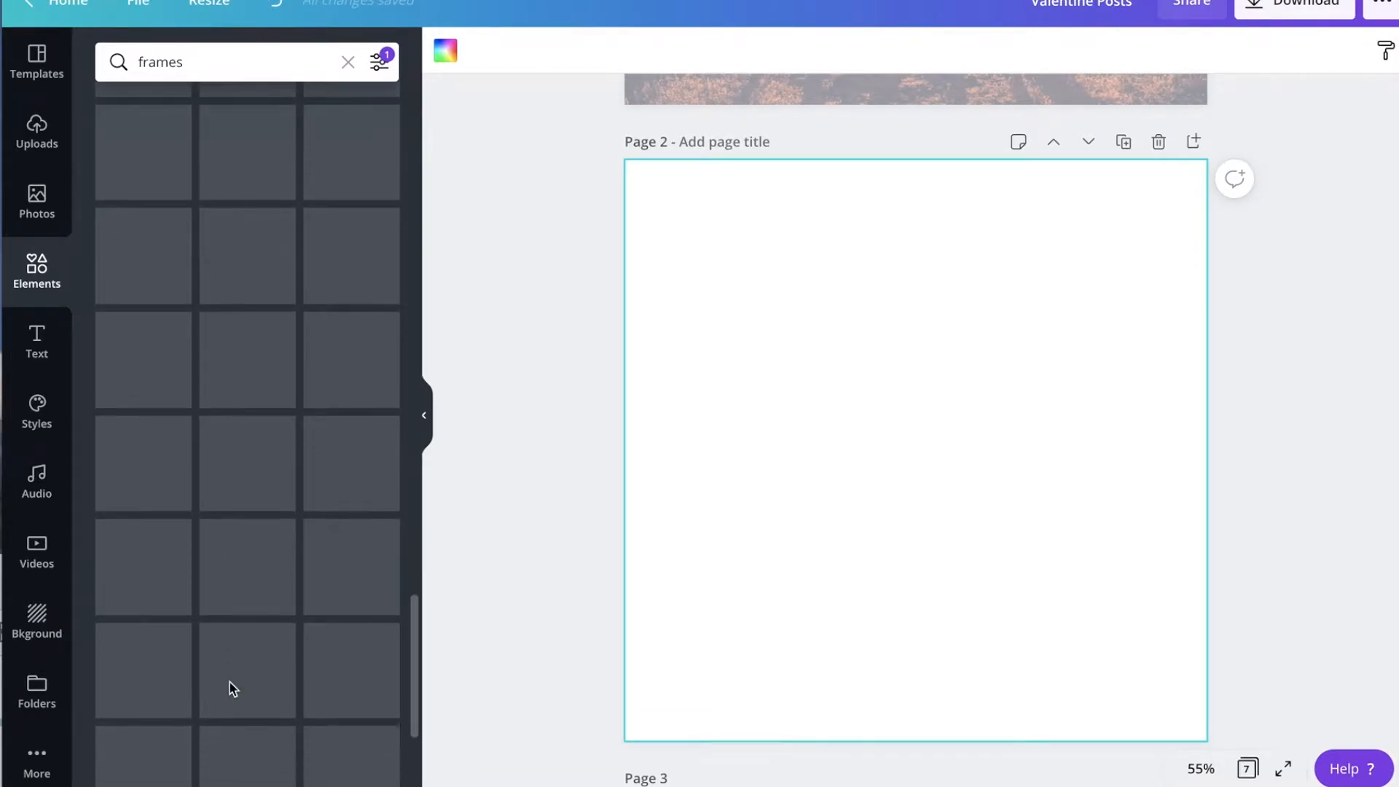
{"action": "scroll", "coordinate": [231, 688], "scroll_direction": "up", "scroll_amount": 3}
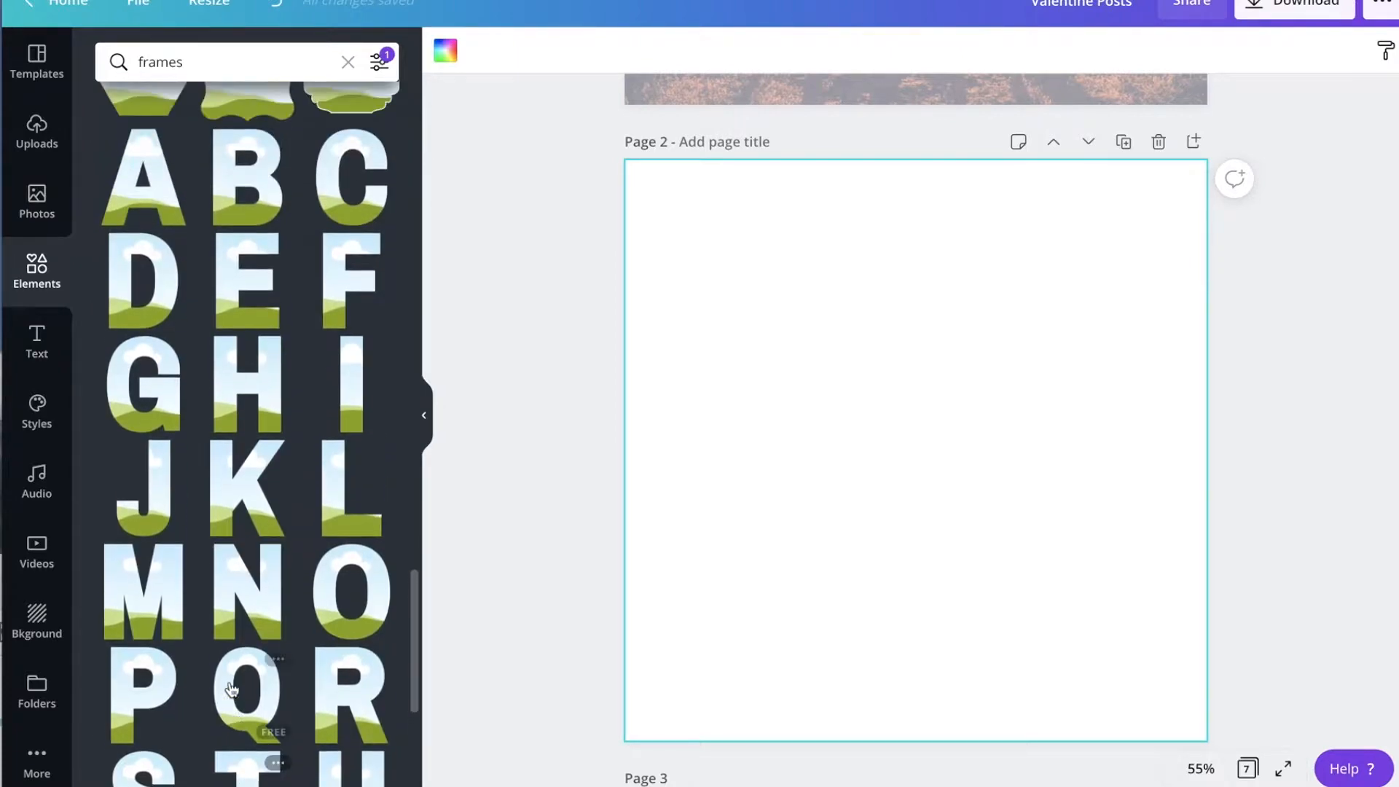
{"action": "scroll", "coordinate": [232, 688], "scroll_direction": "down", "scroll_amount": 2}
{"action": "scroll", "coordinate": [232, 689], "scroll_direction": "down", "scroll_amount": 2}
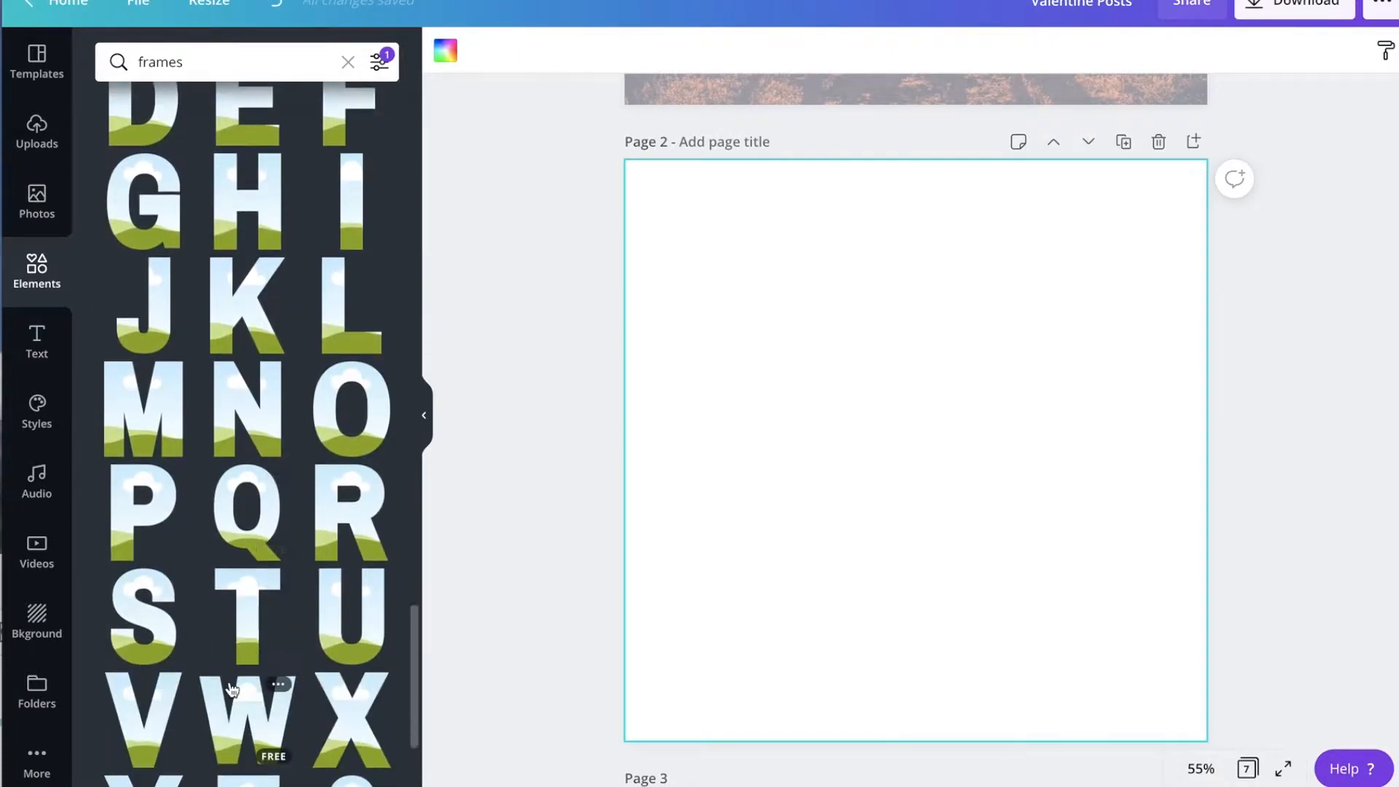
{"action": "left_click", "coordinate": [338, 310]}
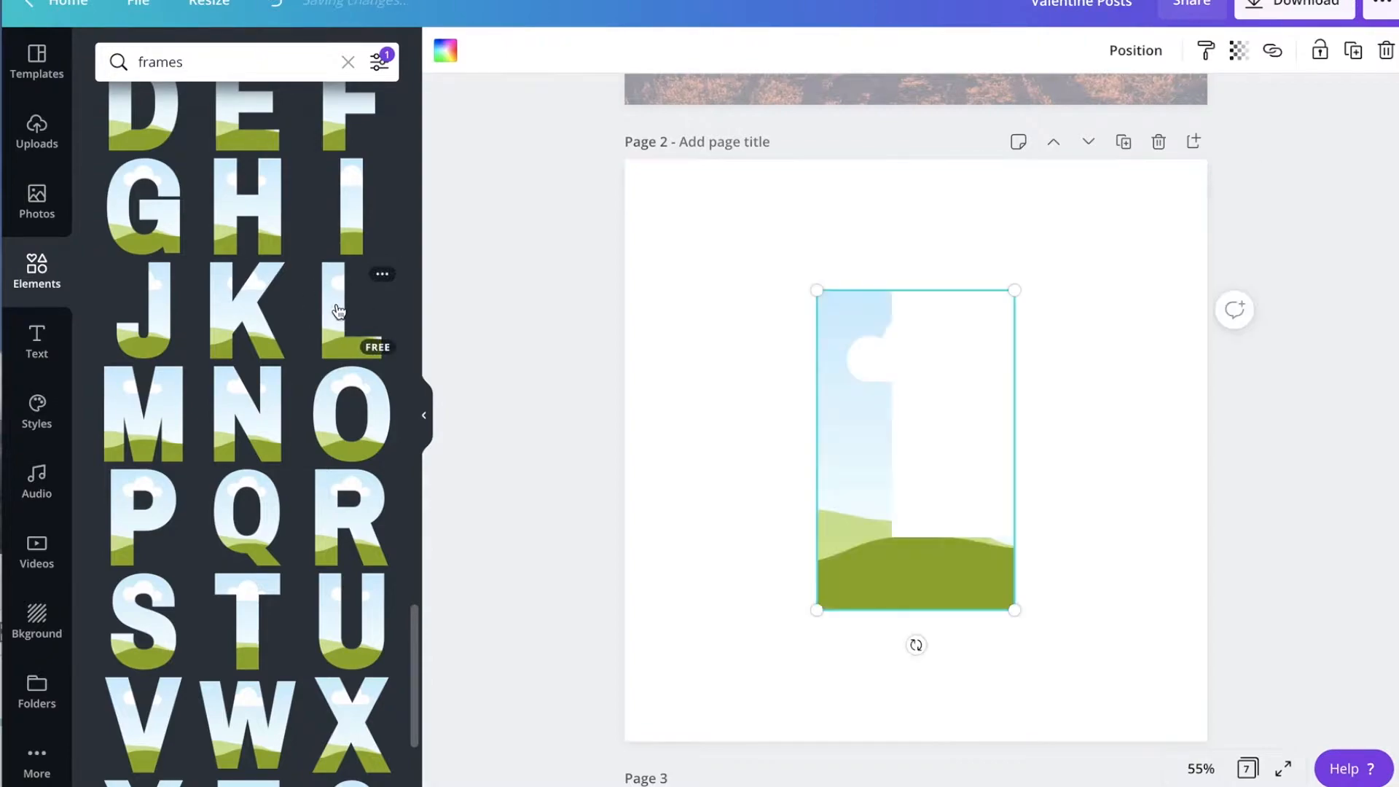
{"action": "left_click_drag", "start_coordinate": [866, 475], "coordinate": [743, 402]}
Add the letter frames O, V and E to page 2, placing the E at the lower right
{"action": "left_click", "coordinate": [367, 415]}
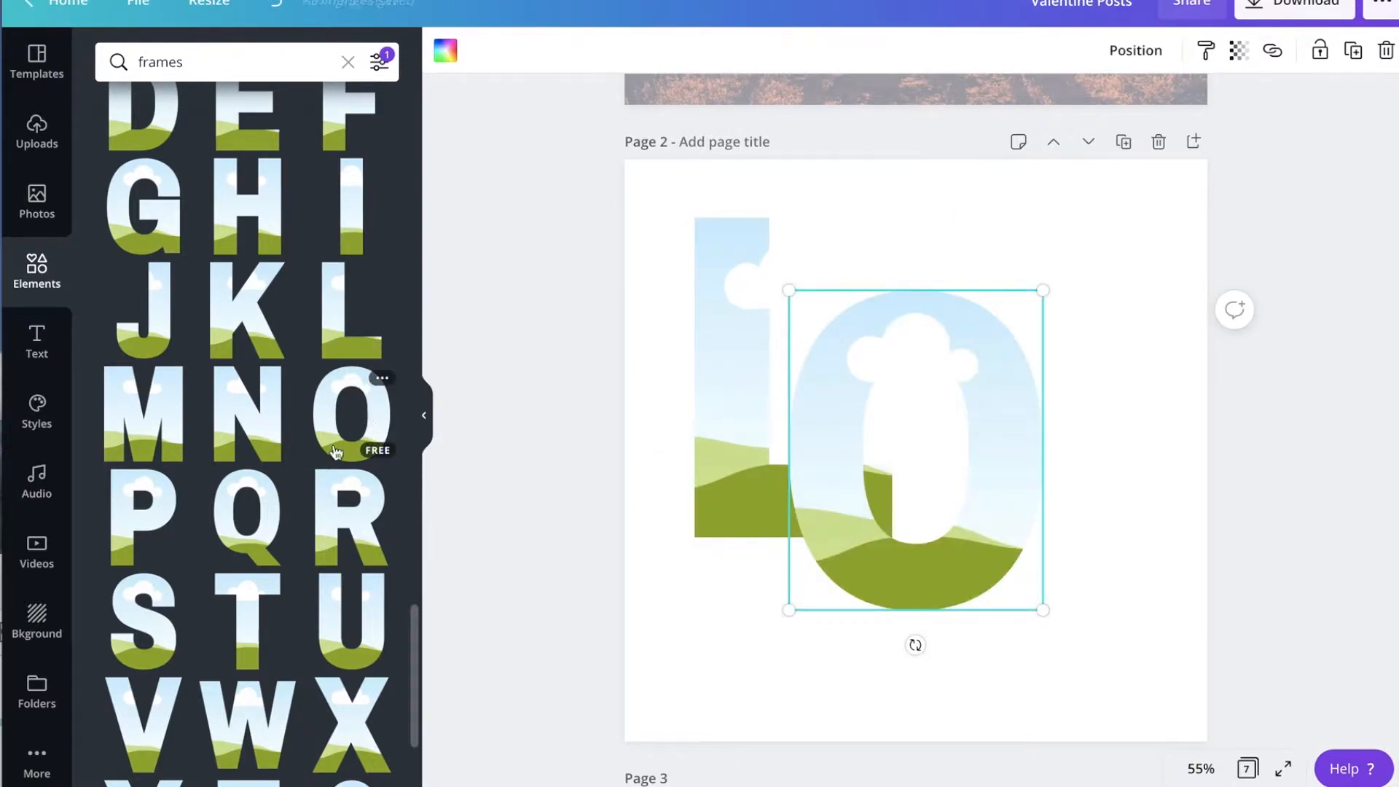
{"action": "scroll", "coordinate": [336, 453], "scroll_direction": "down", "scroll_amount": 5}
{"action": "left_click", "coordinate": [165, 468]}
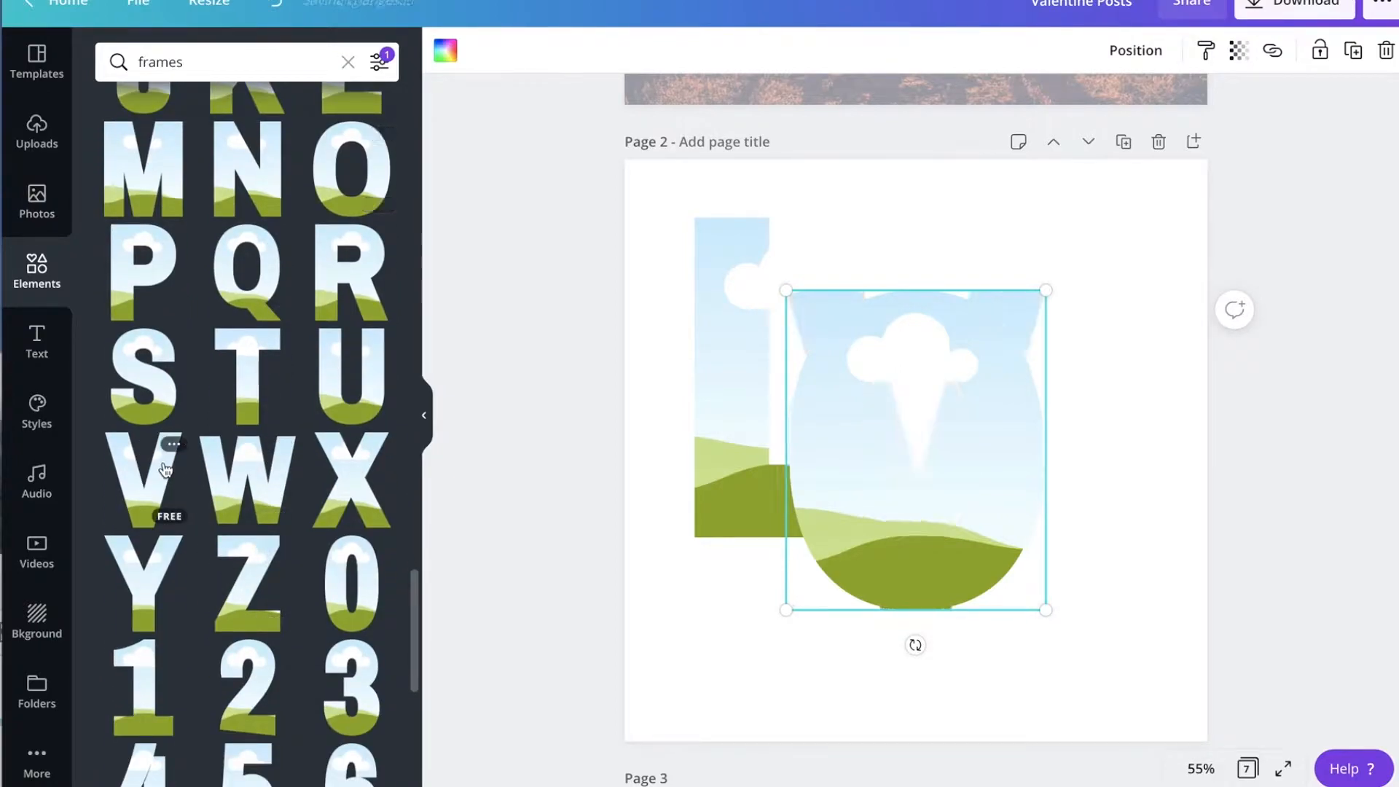
{"action": "scroll", "coordinate": [219, 408], "scroll_direction": "up", "scroll_amount": 7}
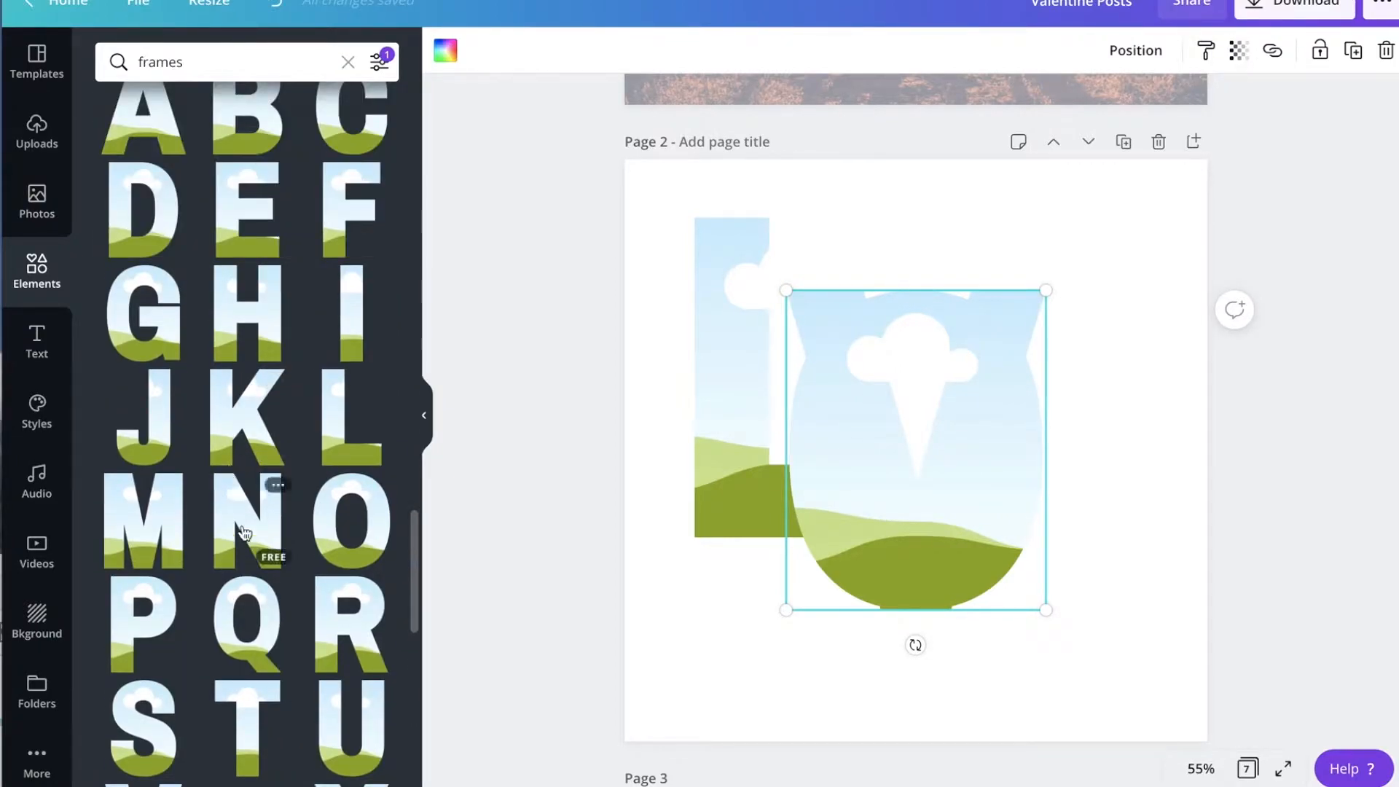
{"action": "left_click", "coordinate": [252, 217]}
{"action": "left_click_drag", "start_coordinate": [252, 217], "coordinate": [1122, 522]}
Spread the overlapping letters apart, moving the V to the upper right, the L further up-left and the O downward
{"action": "left_click", "coordinate": [903, 459]}
{"action": "left_click_drag", "start_coordinate": [883, 446], "coordinate": [955, 350]}
{"action": "left_click", "coordinate": [750, 406]}
{"action": "left_click_drag", "start_coordinate": [728, 381], "coordinate": [714, 361]}
{"action": "left_click_drag", "start_coordinate": [852, 546], "coordinate": [808, 577]}
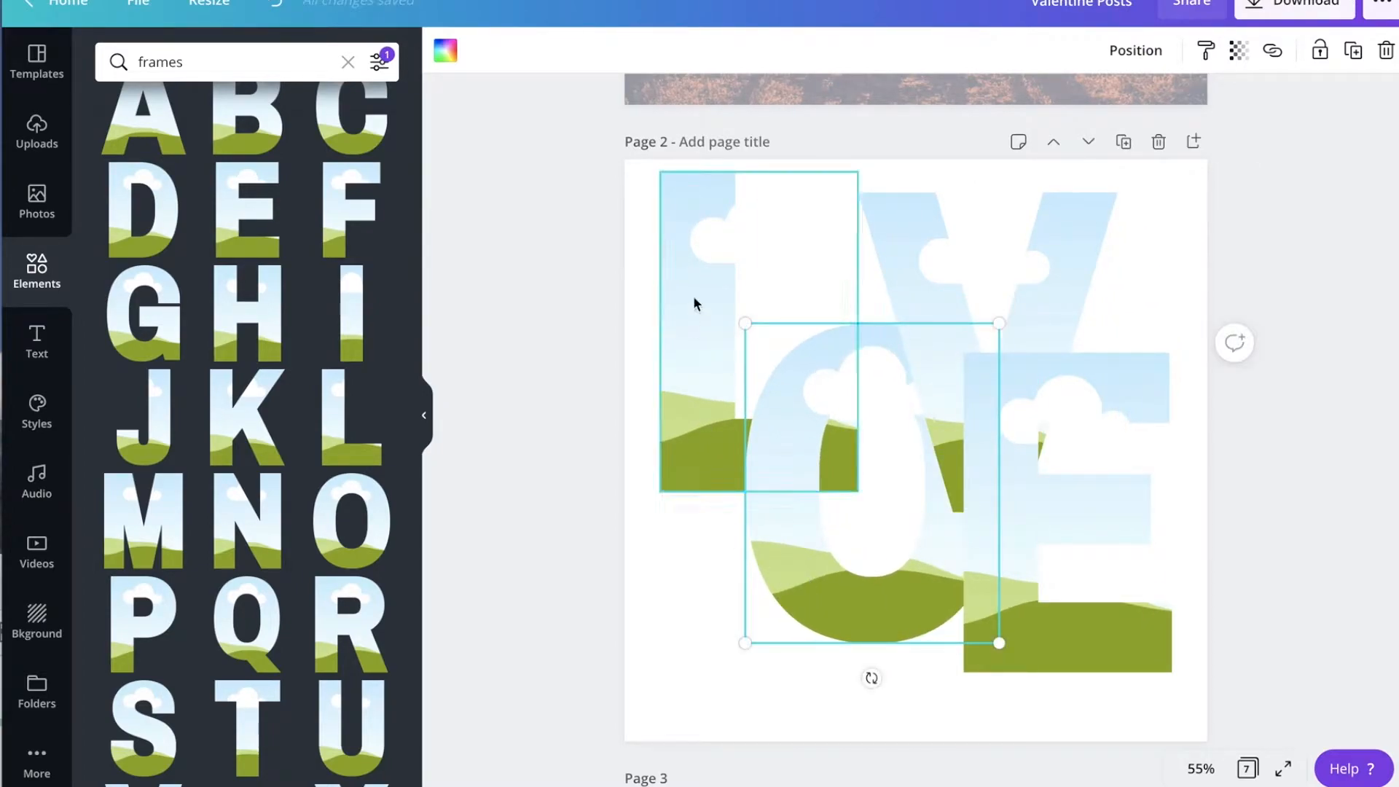
Select all four letter frames and scale them down together by about a fifth
{"action": "left_click_drag", "start_coordinate": [633, 230], "coordinate": [1081, 587]}
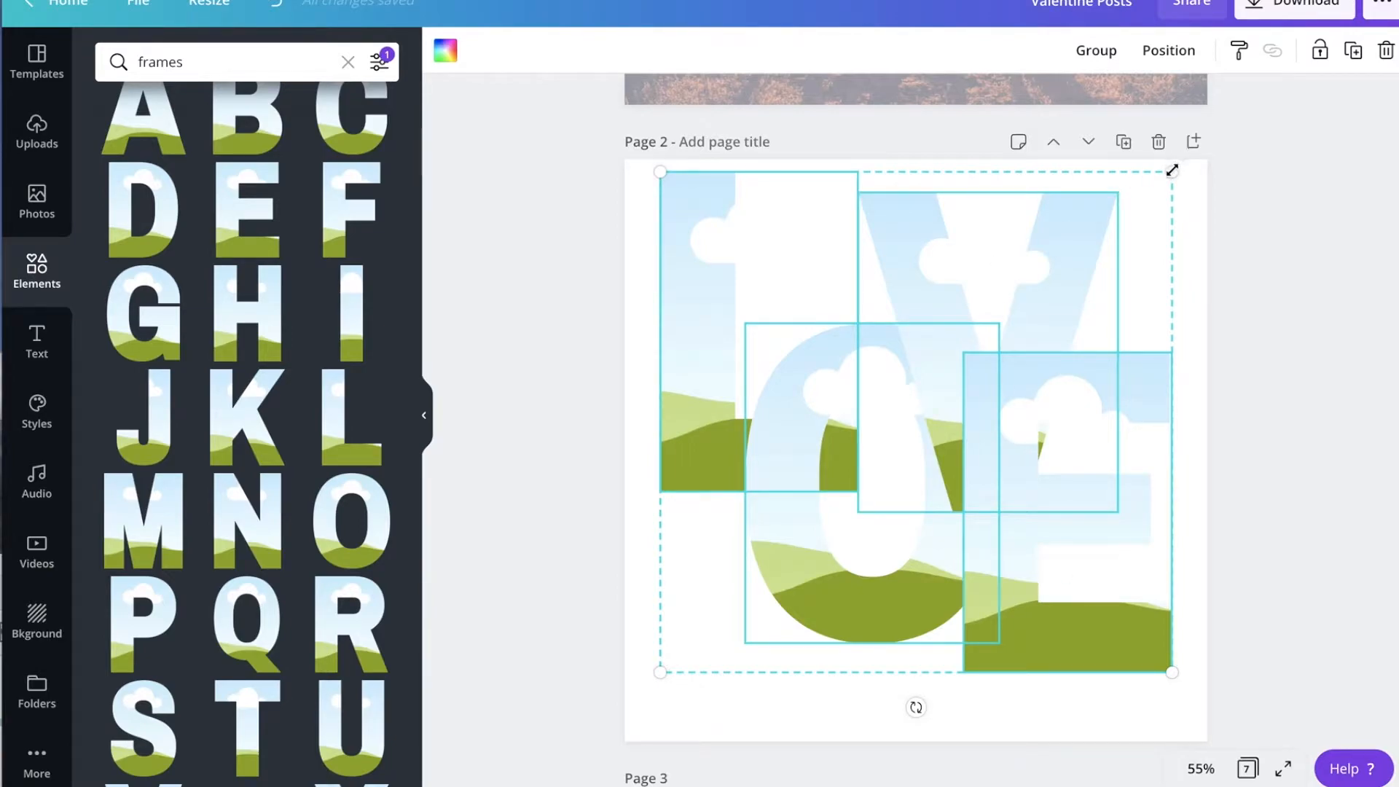
{"action": "left_click_drag", "start_coordinate": [1172, 170], "coordinate": [1069, 276]}
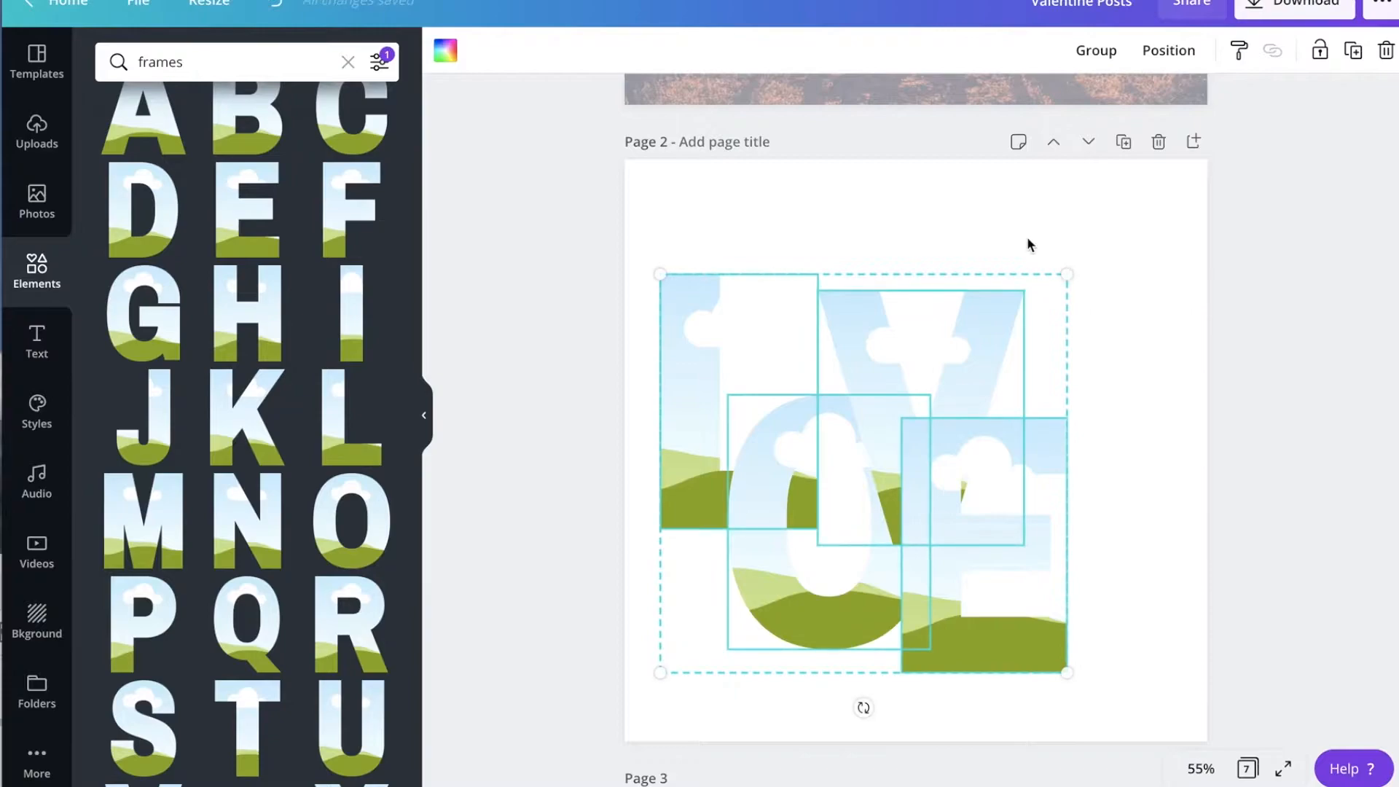
{"action": "left_click", "coordinate": [1014, 209]}
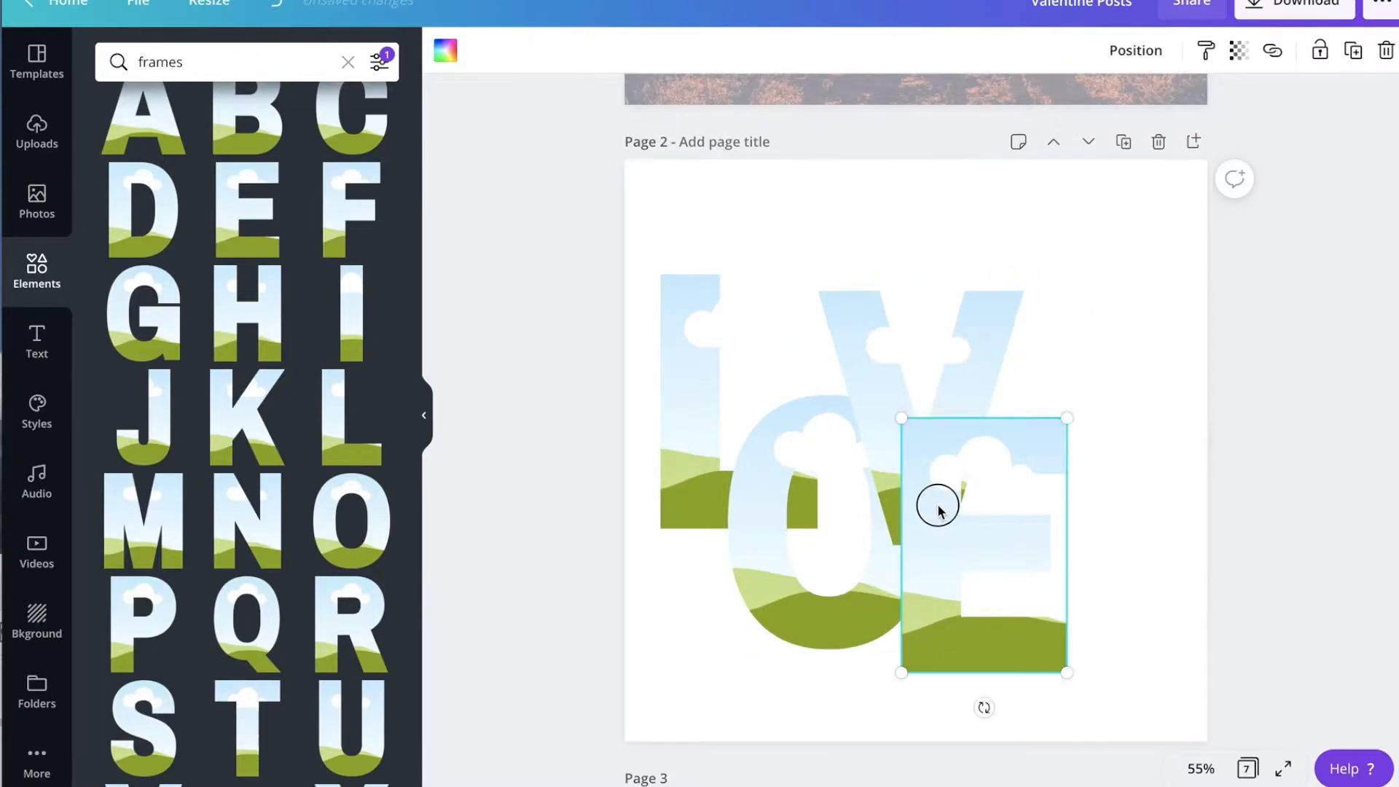
Rearrange the letters with the O at the upper right, the V at the lower left and the E at the lower right
{"action": "left_click_drag", "start_coordinate": [937, 510], "coordinate": [1031, 426]}
{"action": "left_click", "coordinate": [955, 390]}
{"action": "left_click_drag", "start_coordinate": [983, 317], "coordinate": [993, 228]}
{"action": "left_click", "coordinate": [870, 521]}
{"action": "left_click_drag", "start_coordinate": [883, 524], "coordinate": [894, 417]}
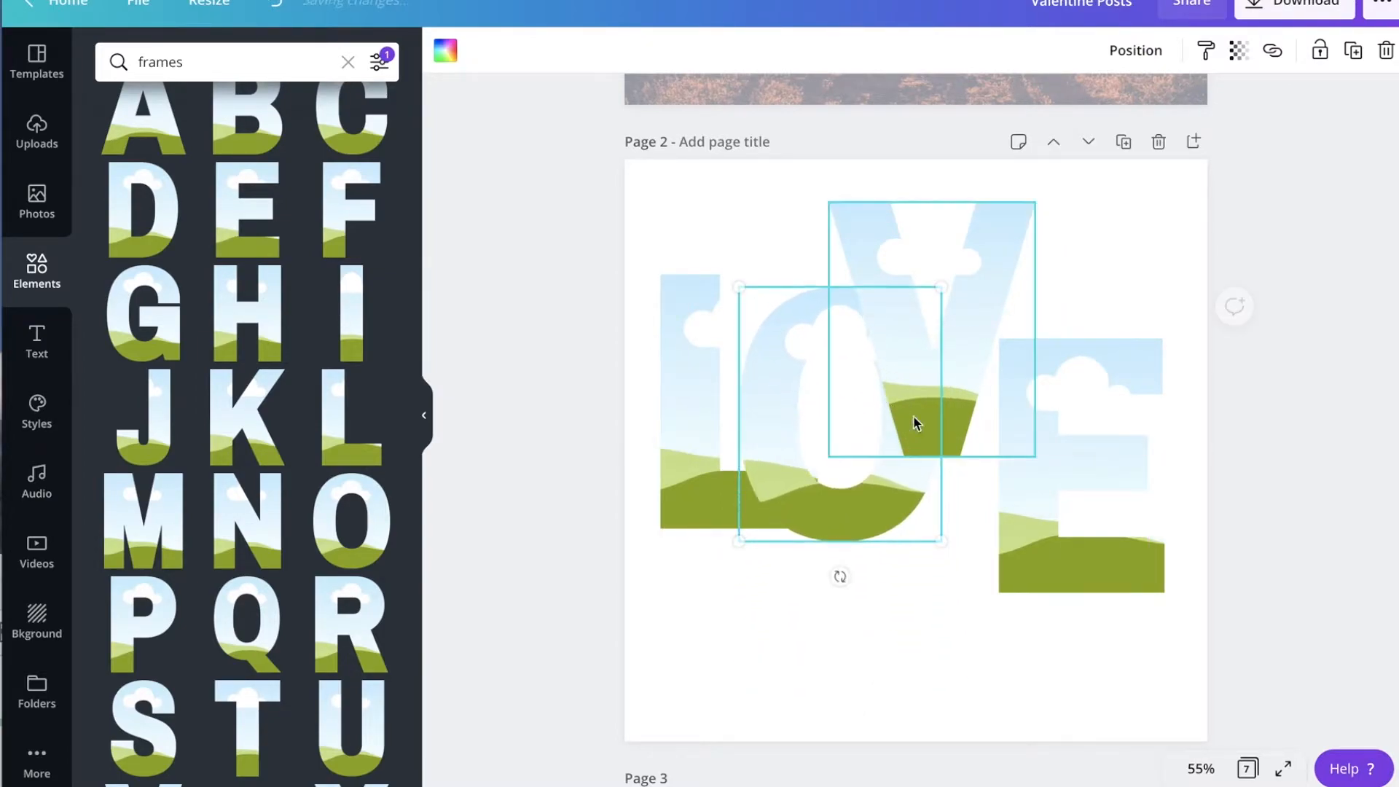
{"action": "left_click_drag", "start_coordinate": [1065, 465], "coordinate": [1048, 576]}
{"action": "left_click_drag", "start_coordinate": [962, 350], "coordinate": [838, 590]}
{"action": "left_click_drag", "start_coordinate": [840, 471], "coordinate": [899, 418]}
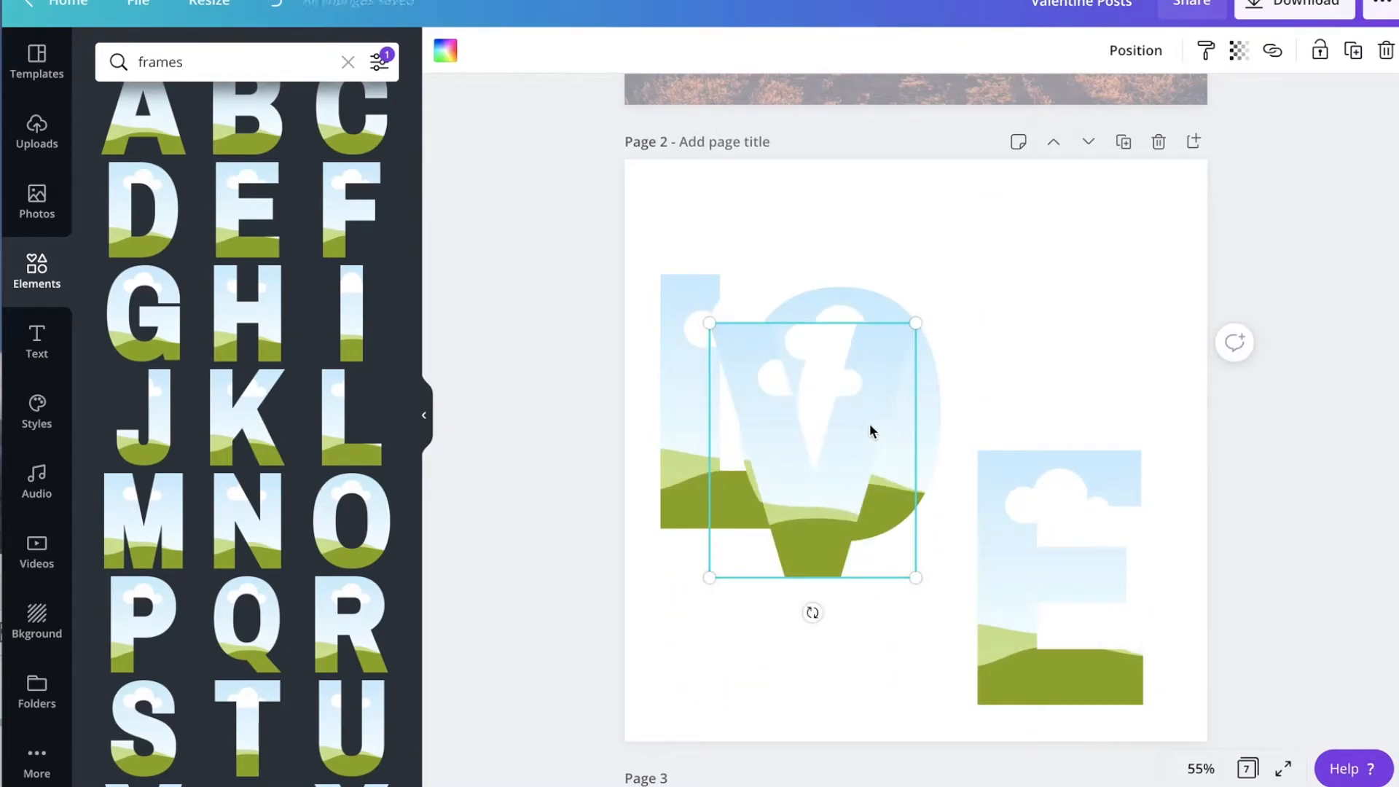
{"action": "left_click_drag", "start_coordinate": [865, 500], "coordinate": [859, 523]}
{"action": "left_click_drag", "start_coordinate": [907, 368], "coordinate": [1061, 257]}
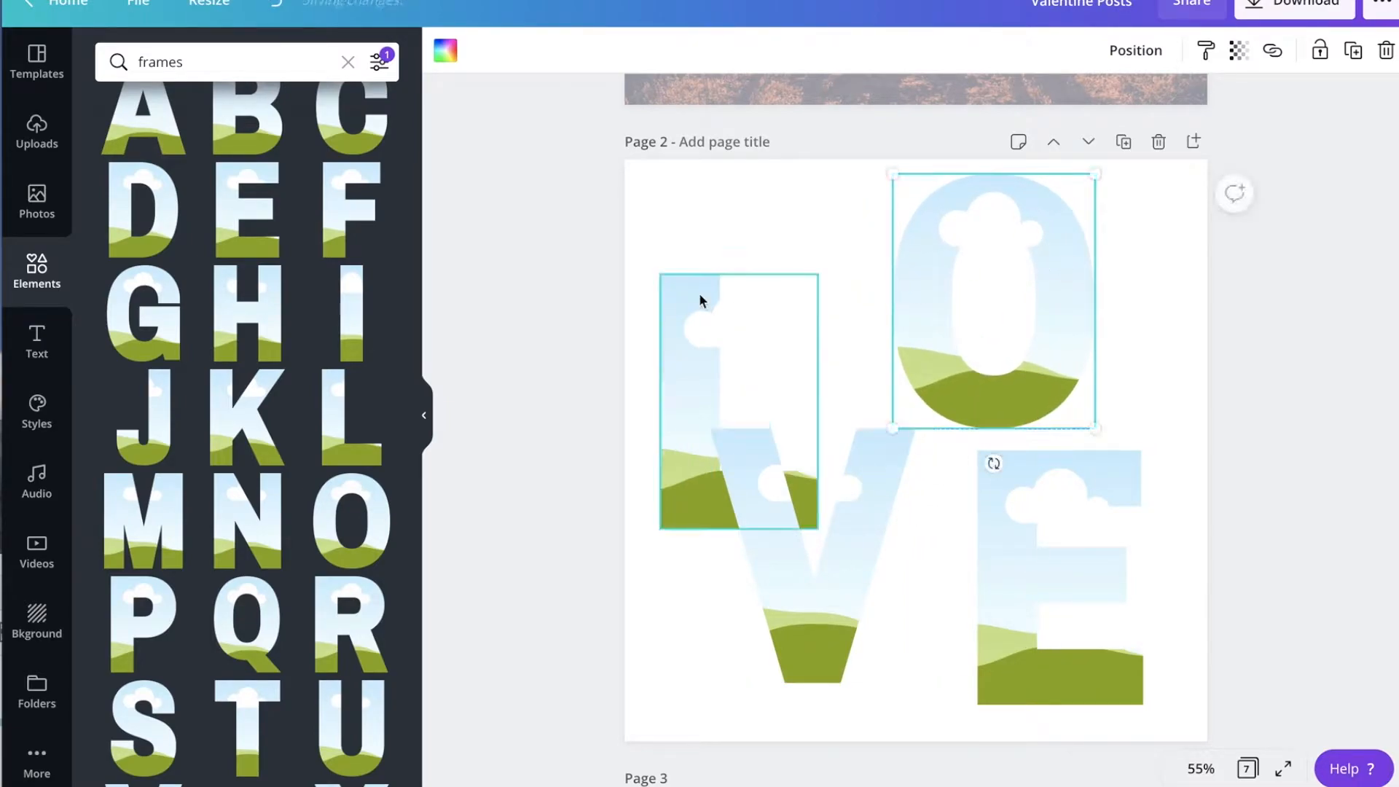
Move the L to the upper left and align all four letters into a two-by-two grid spelling LOVE
{"action": "left_click_drag", "start_coordinate": [700, 351], "coordinate": [752, 250]}
{"action": "left_click_drag", "start_coordinate": [787, 556], "coordinate": [762, 580]}
{"action": "left_click_drag", "start_coordinate": [990, 375], "coordinate": [1005, 378]}
{"action": "left_click_drag", "start_coordinate": [993, 531], "coordinate": [955, 526]}
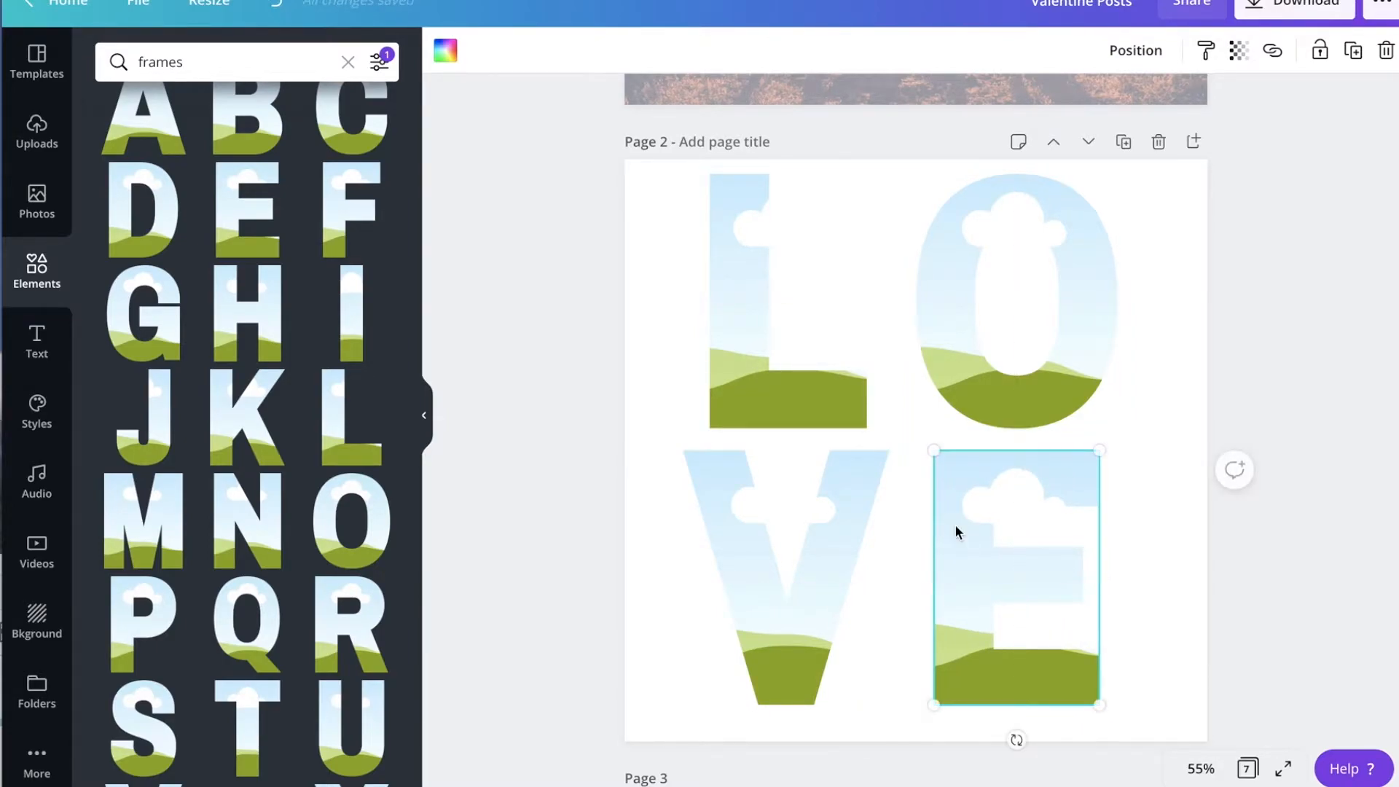
Scale the four LOVE letter frames down together and centre them on the page
{"action": "left_click", "coordinate": [726, 370]}
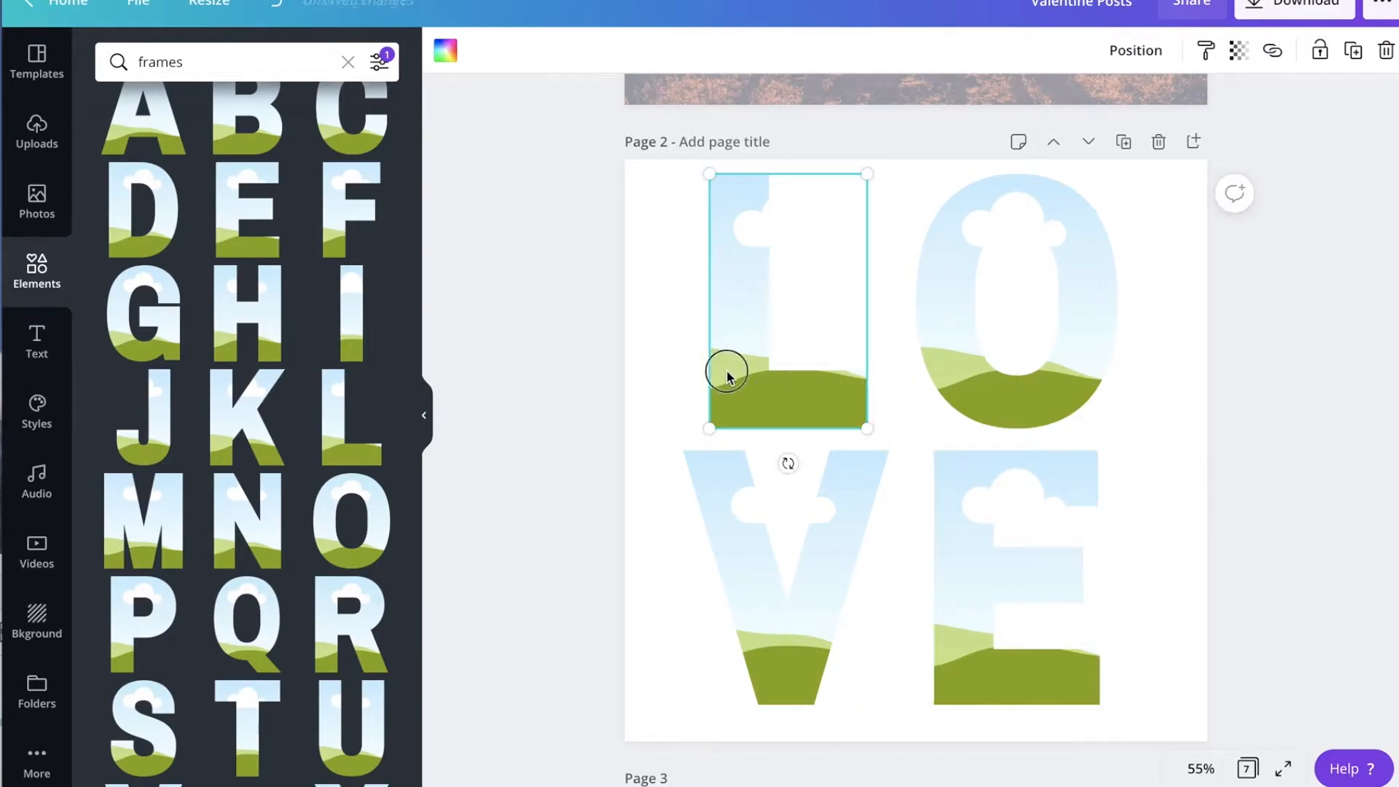
{"action": "left_click_drag", "start_coordinate": [674, 309], "coordinate": [994, 579]}
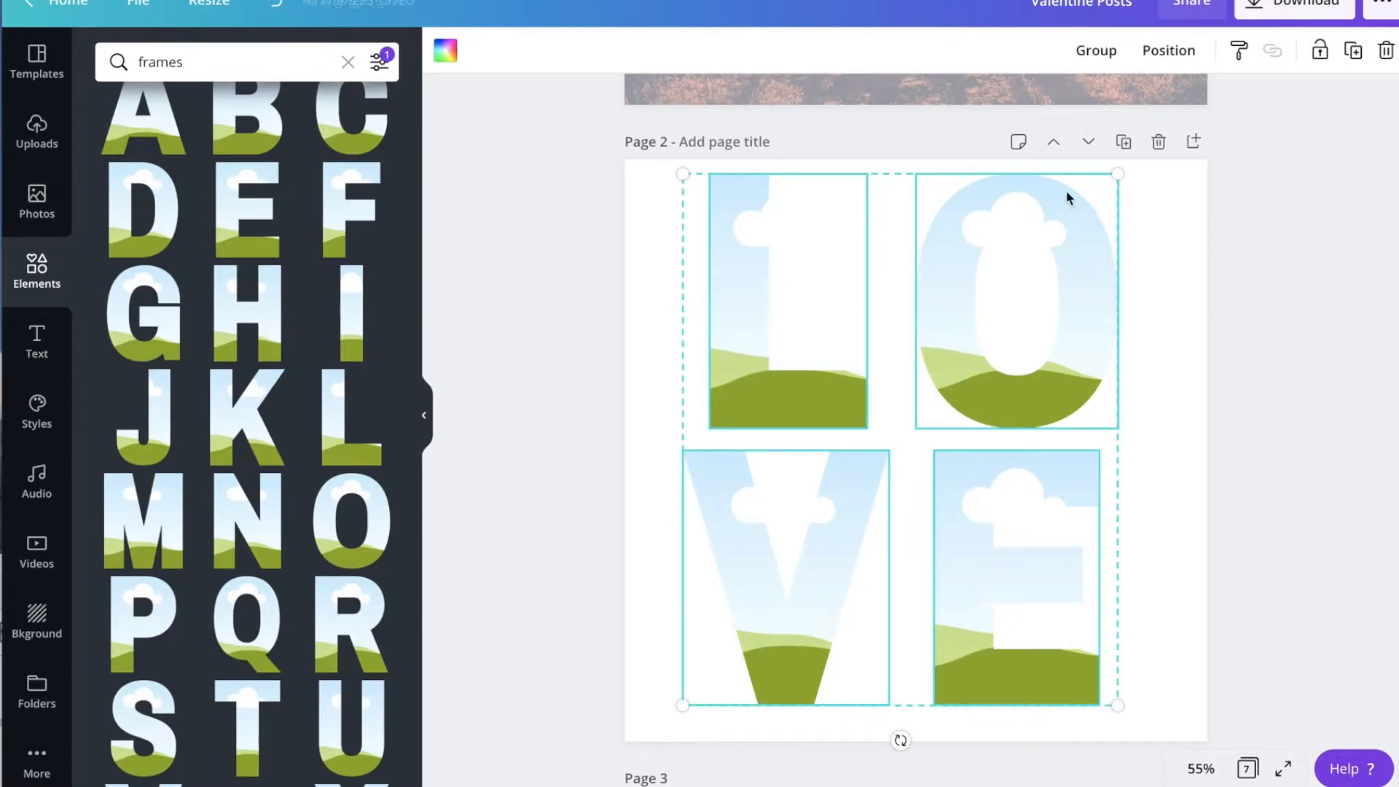
{"action": "left_click_drag", "start_coordinate": [1096, 212], "coordinate": [1063, 261]}
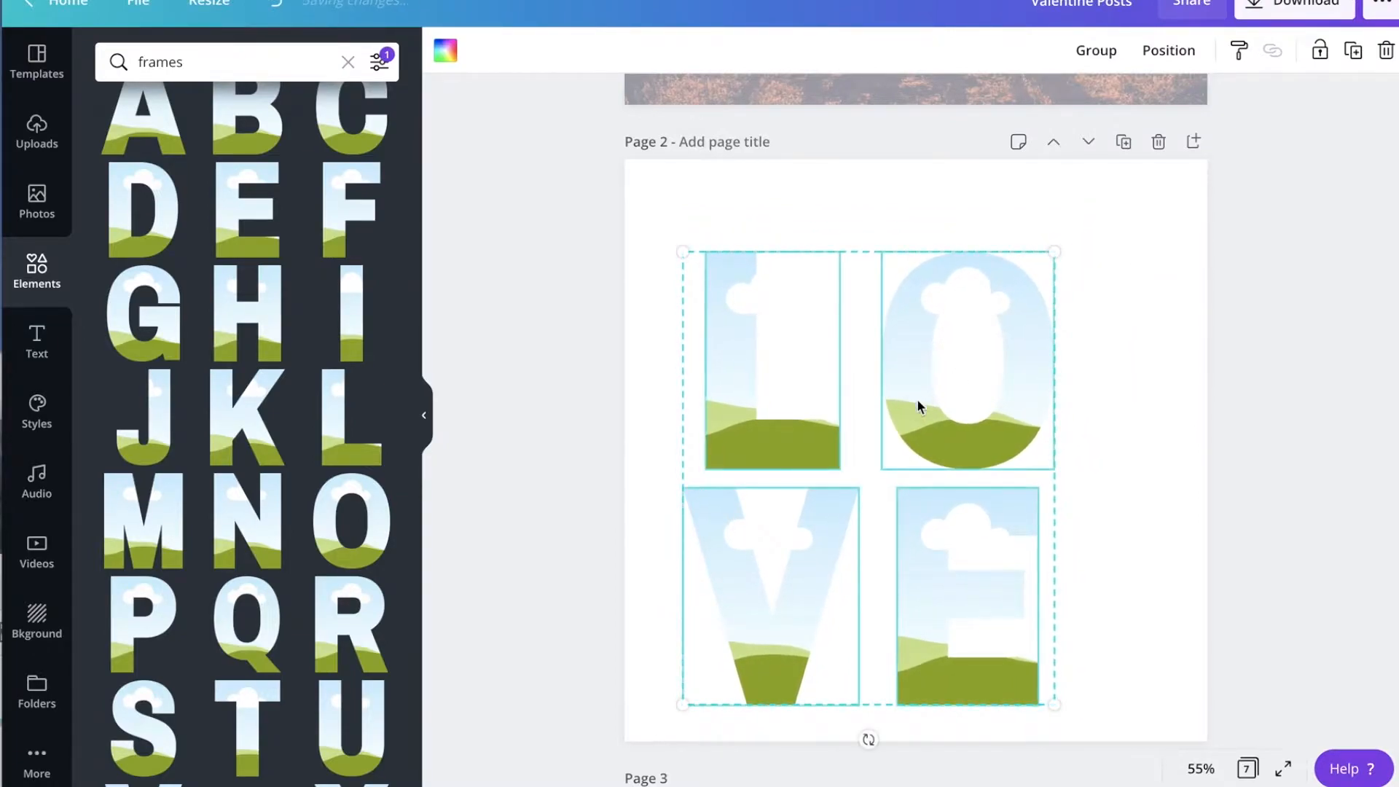
{"action": "left_click_drag", "start_coordinate": [908, 400], "coordinate": [961, 378]}
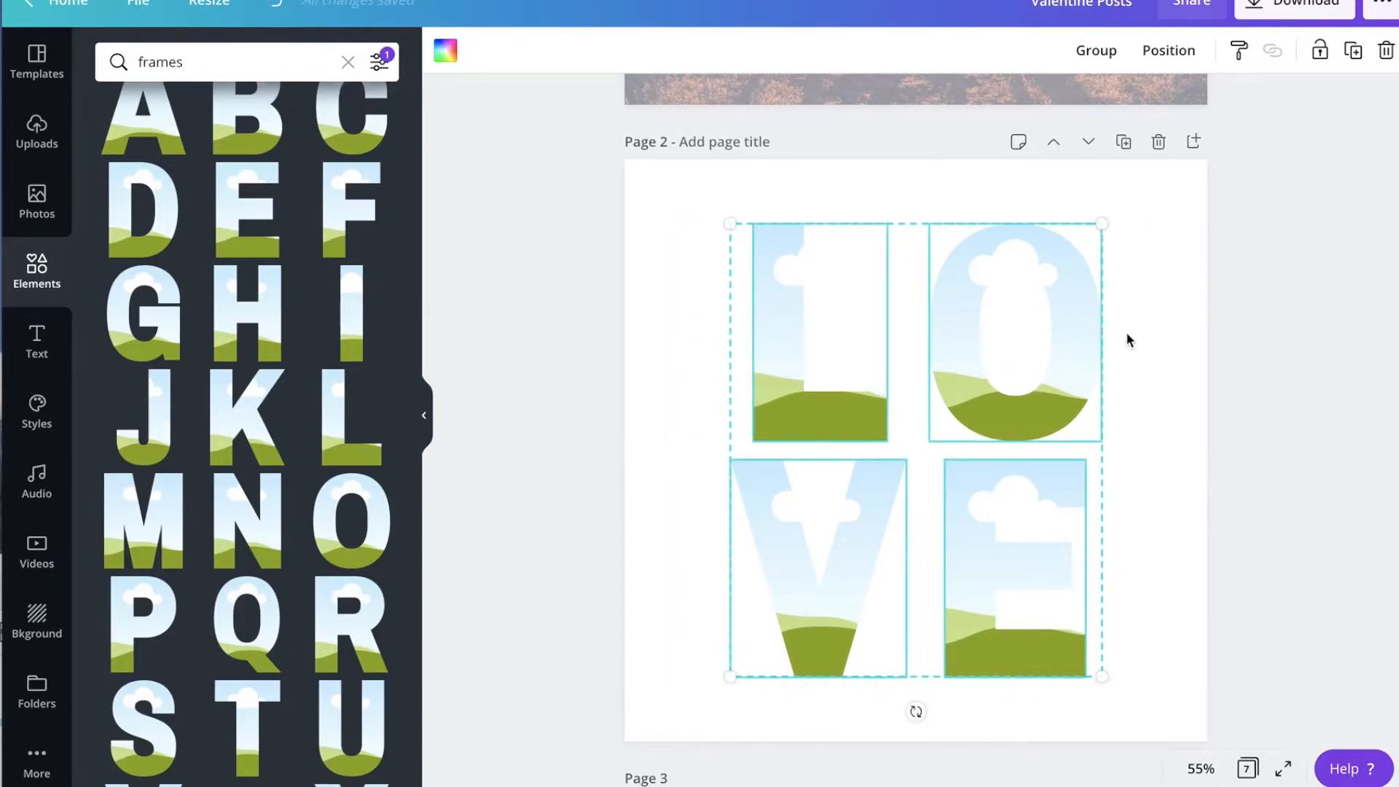
{"action": "left_click", "coordinate": [1141, 333]}
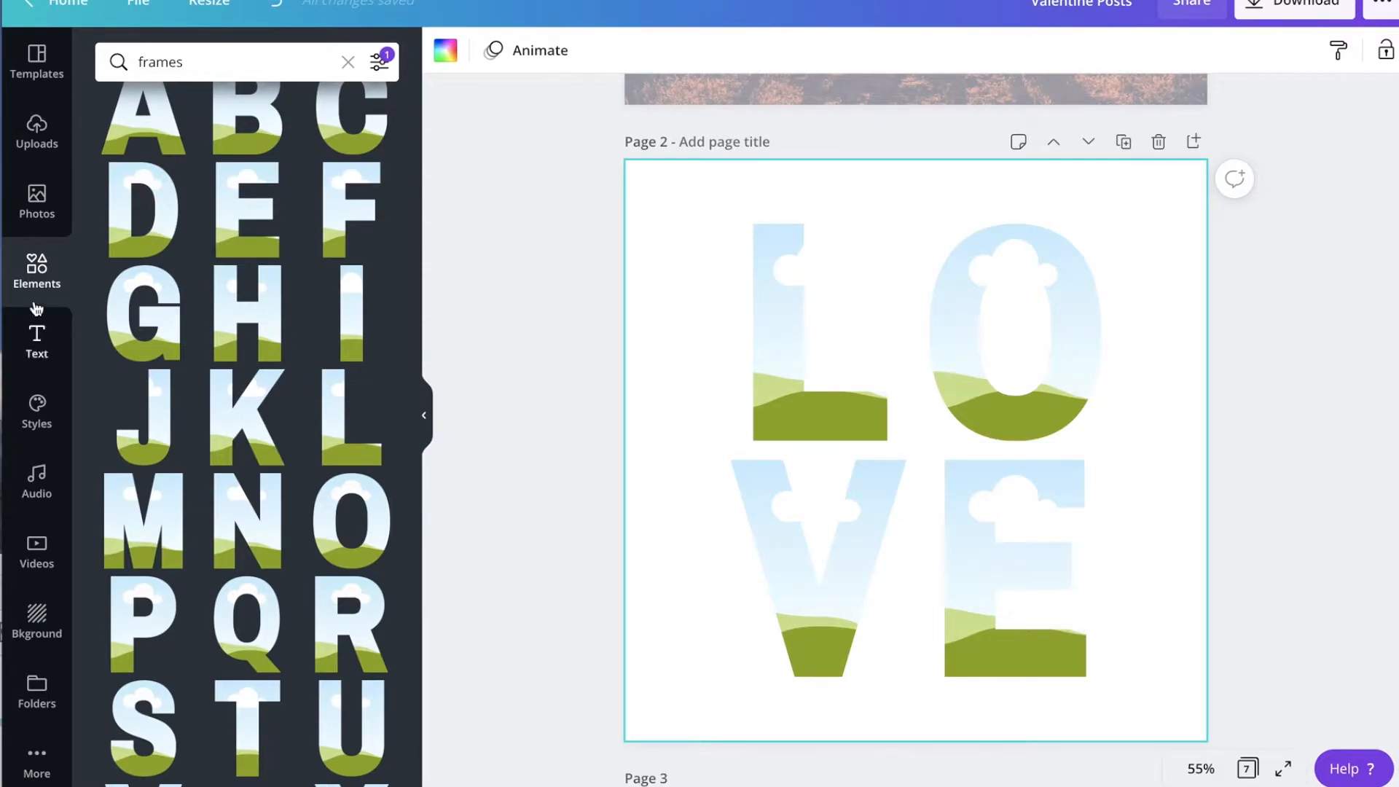
Search the photo library for "pale pink florals"
{"action": "left_click", "coordinate": [36, 197]}
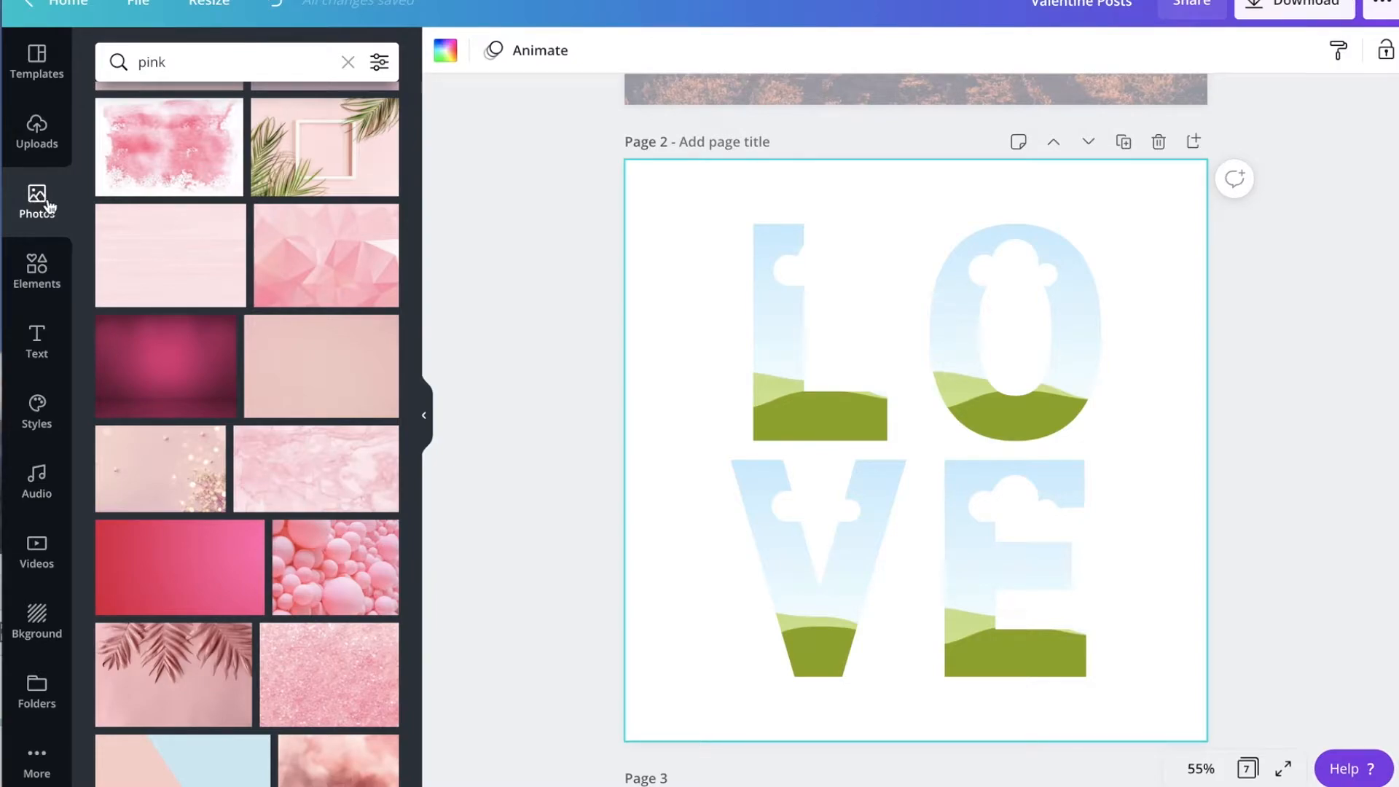
{"action": "left_click", "coordinate": [195, 66]}
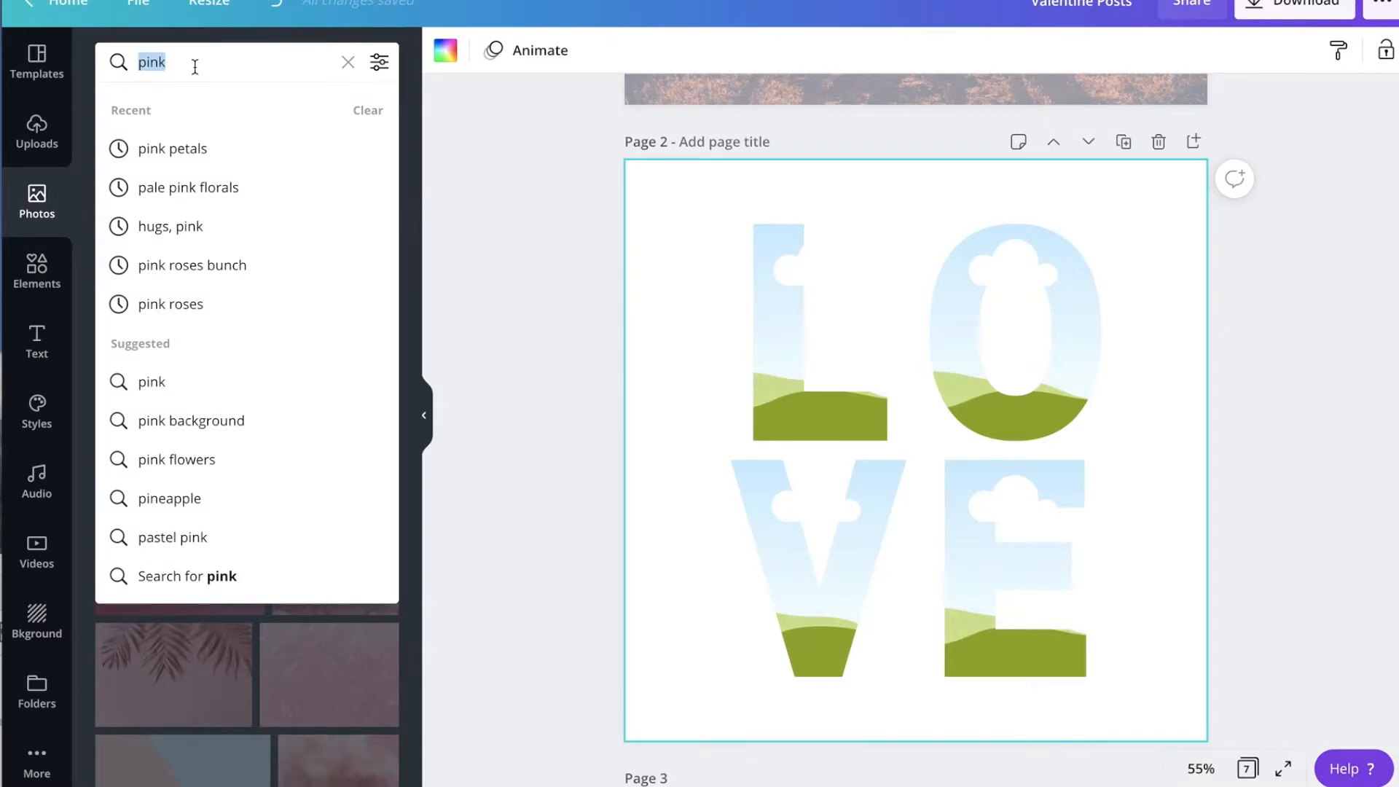
{"action": "left_click", "coordinate": [221, 182]}
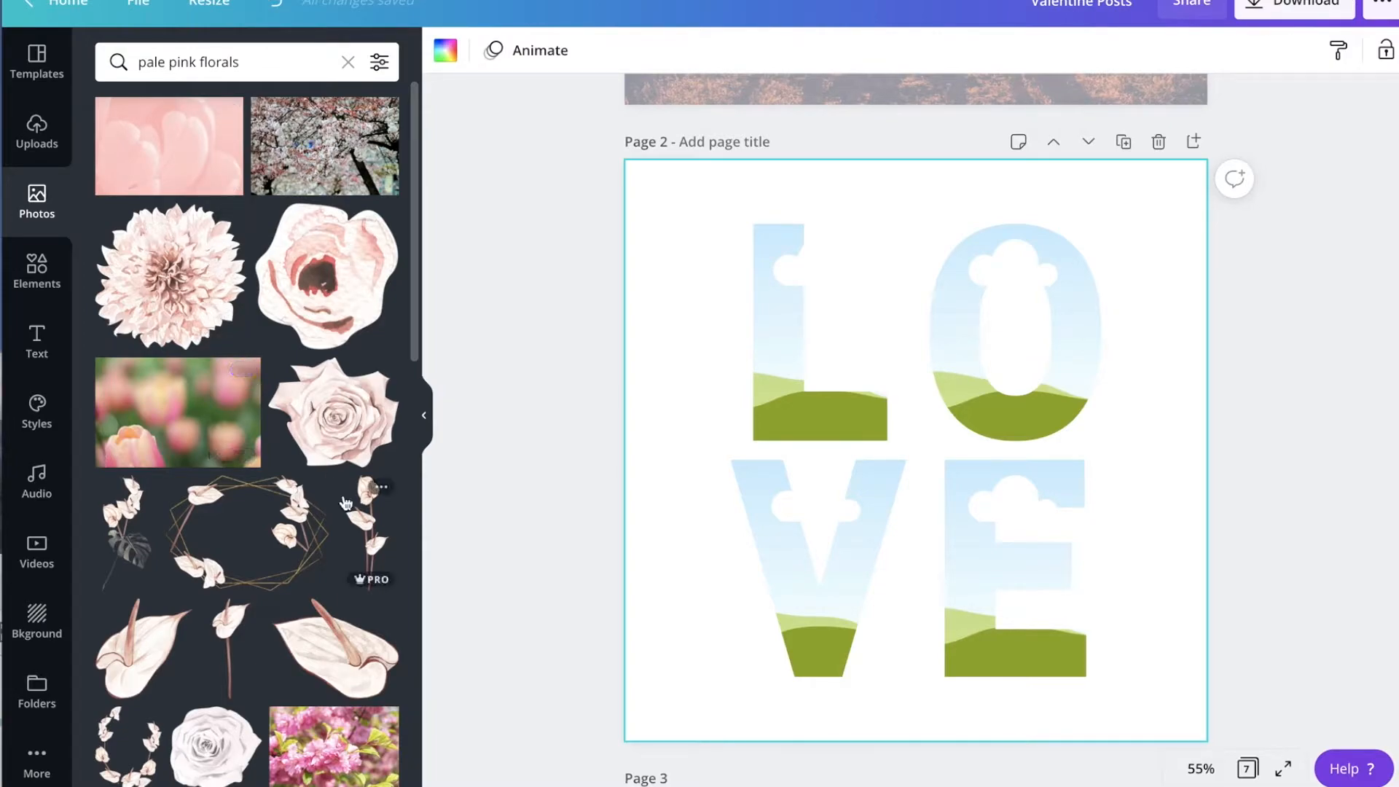
Find a photo of pink and white blossoms among green leaves and fill the L frame on page 2 with it
{"action": "scroll", "coordinate": [346, 510], "scroll_direction": "down", "scroll_amount": 3}
{"action": "scroll", "coordinate": [346, 503], "scroll_direction": "down", "scroll_amount": 6}
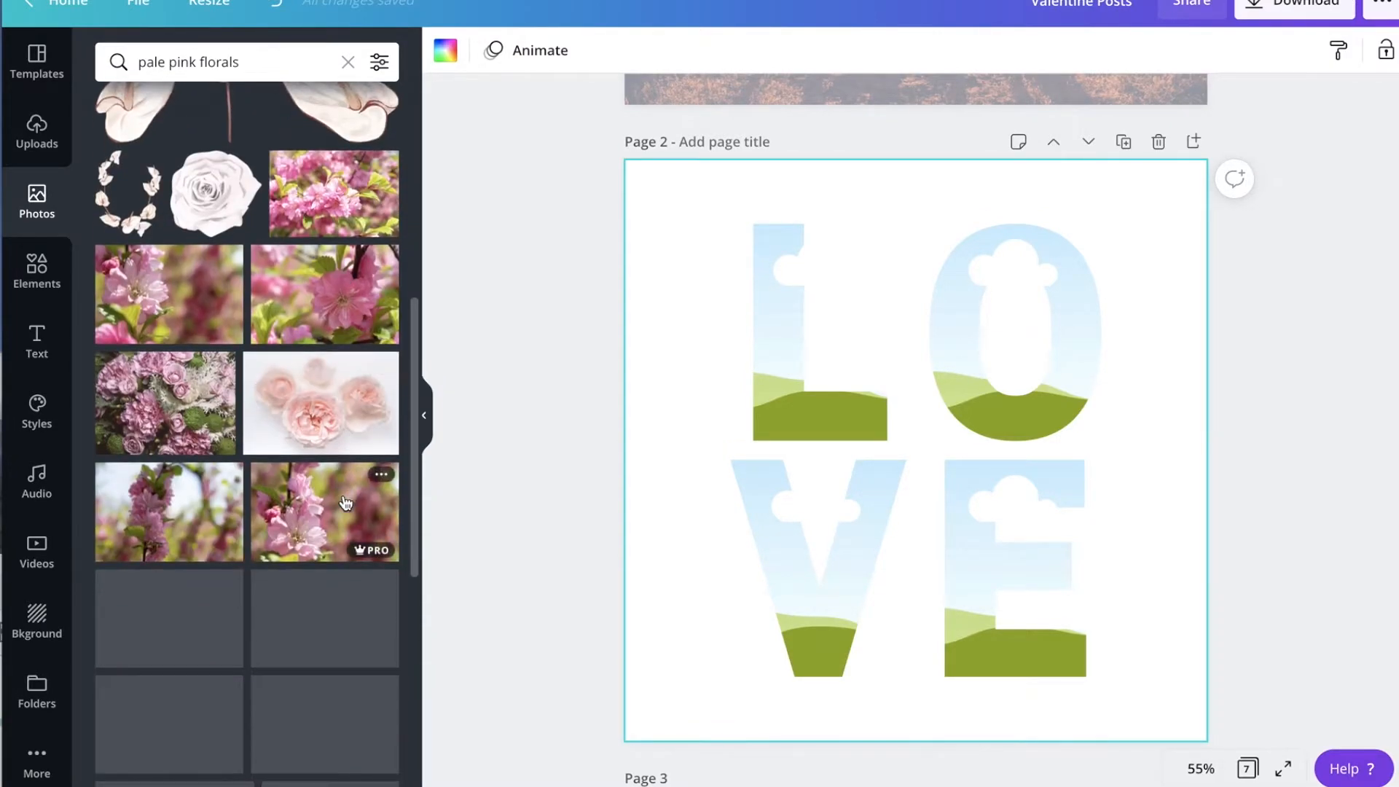
{"action": "scroll", "coordinate": [346, 503], "scroll_direction": "down", "scroll_amount": 5}
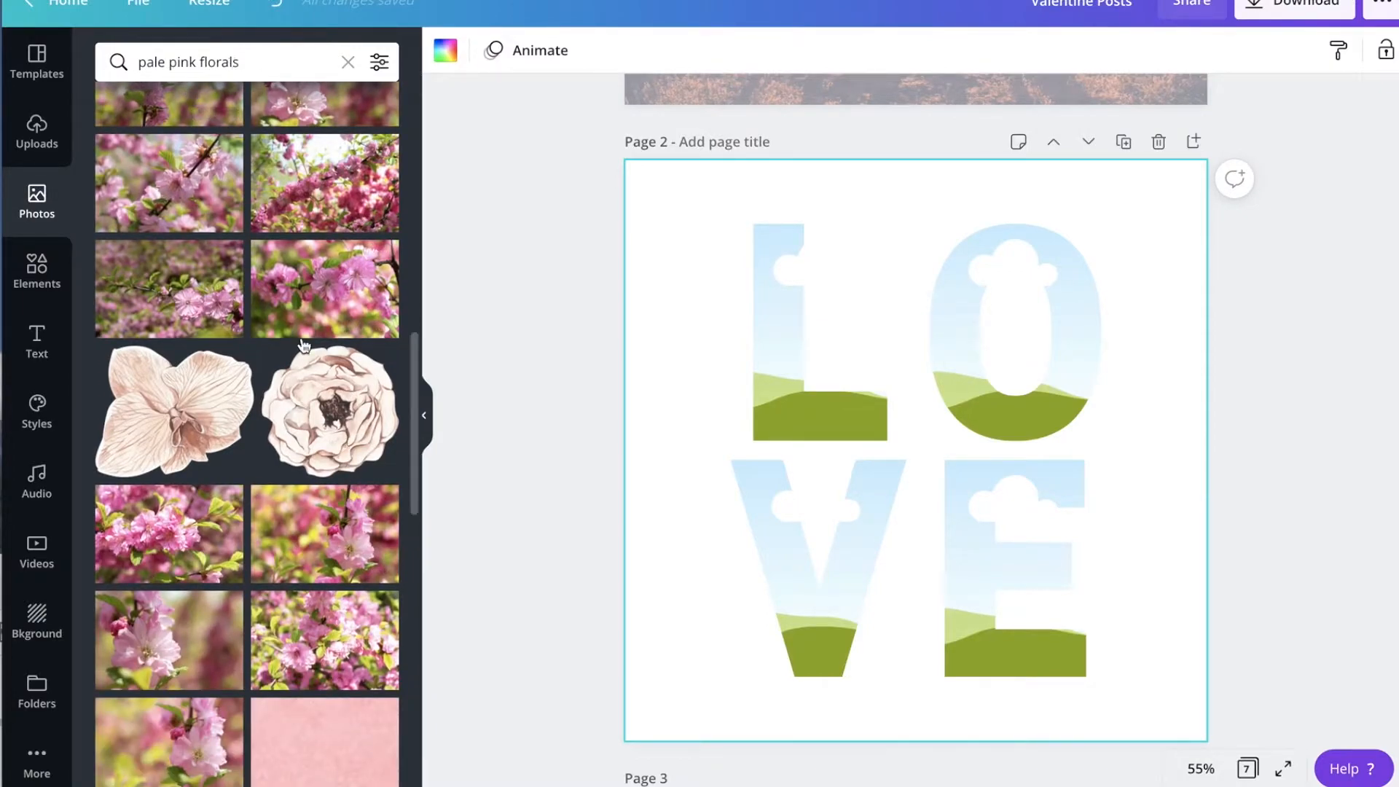
{"action": "scroll", "coordinate": [319, 490], "scroll_direction": "down", "scroll_amount": 7}
{"action": "scroll", "coordinate": [318, 490], "scroll_direction": "down", "scroll_amount": 4}
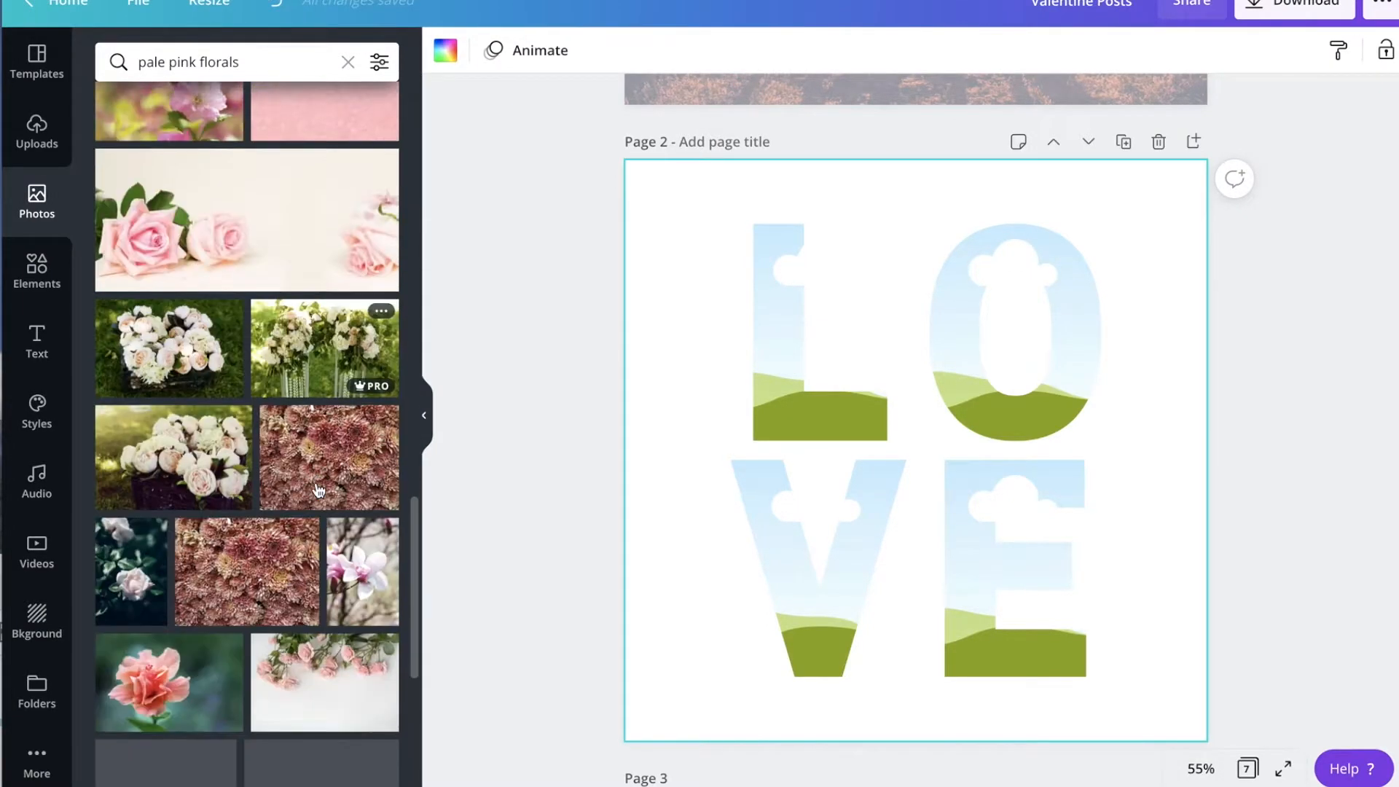
{"action": "scroll", "coordinate": [318, 490], "scroll_direction": "down", "scroll_amount": 6}
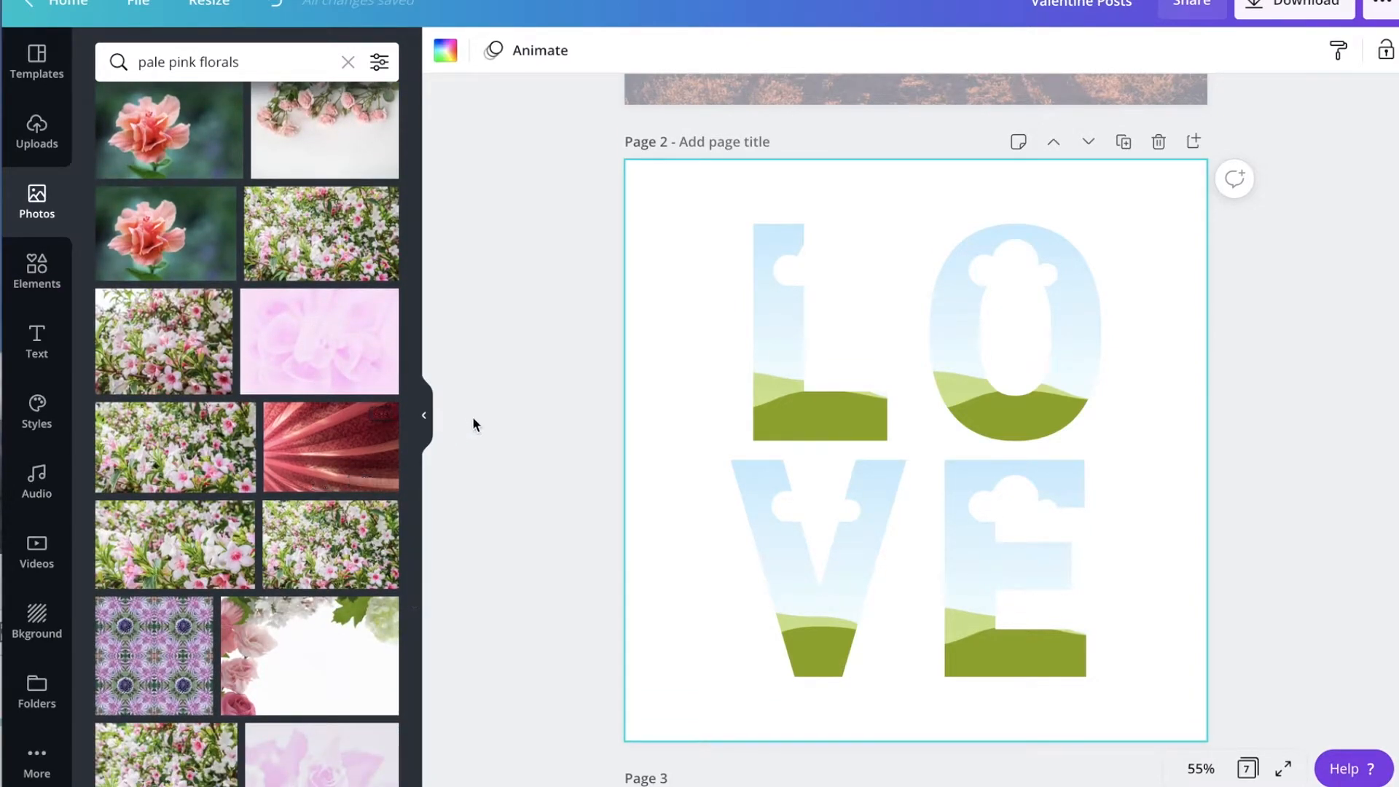
{"action": "scroll", "coordinate": [548, 394], "scroll_direction": "up", "scroll_amount": 8}
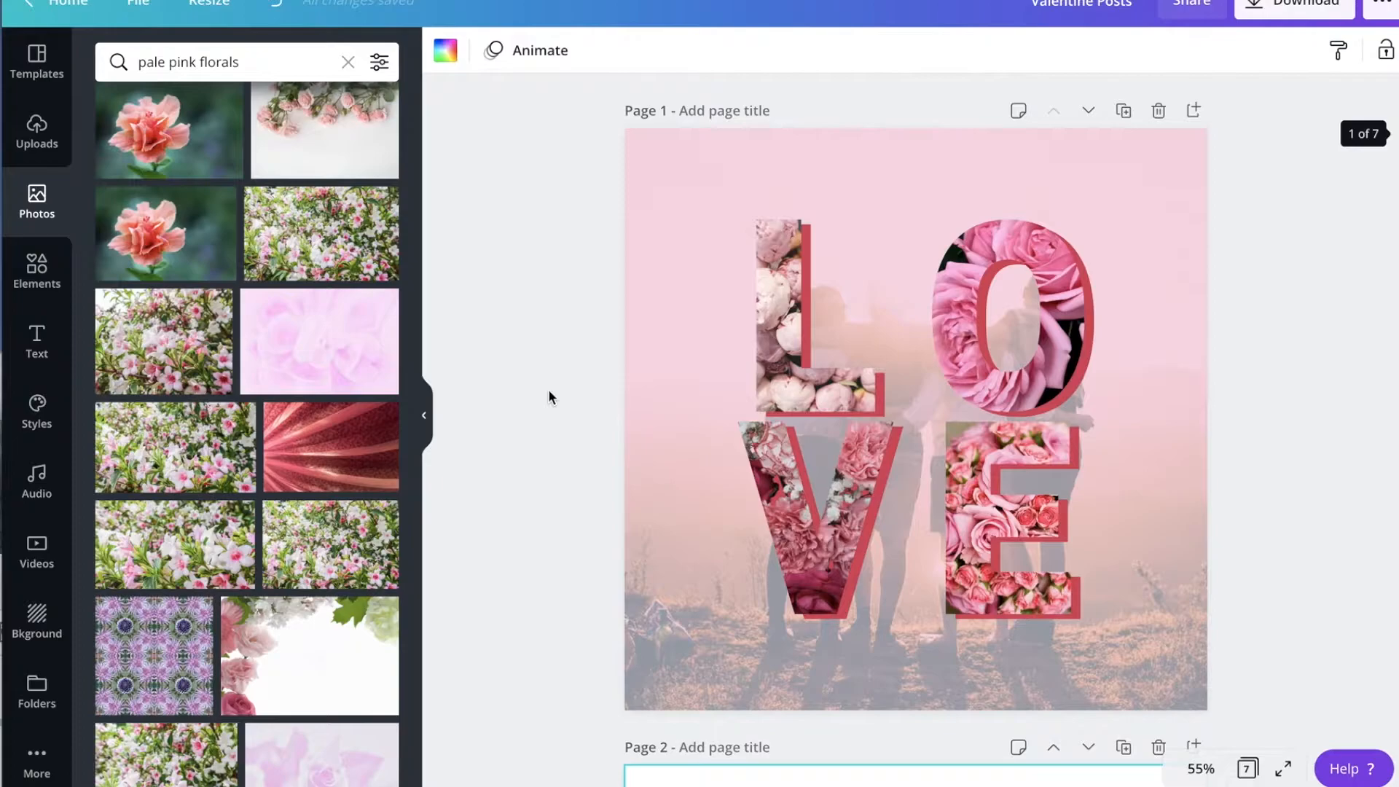
{"action": "scroll", "coordinate": [550, 397], "scroll_direction": "down", "scroll_amount": 2}
{"action": "scroll", "coordinate": [549, 397], "scroll_direction": "down", "scroll_amount": 5}
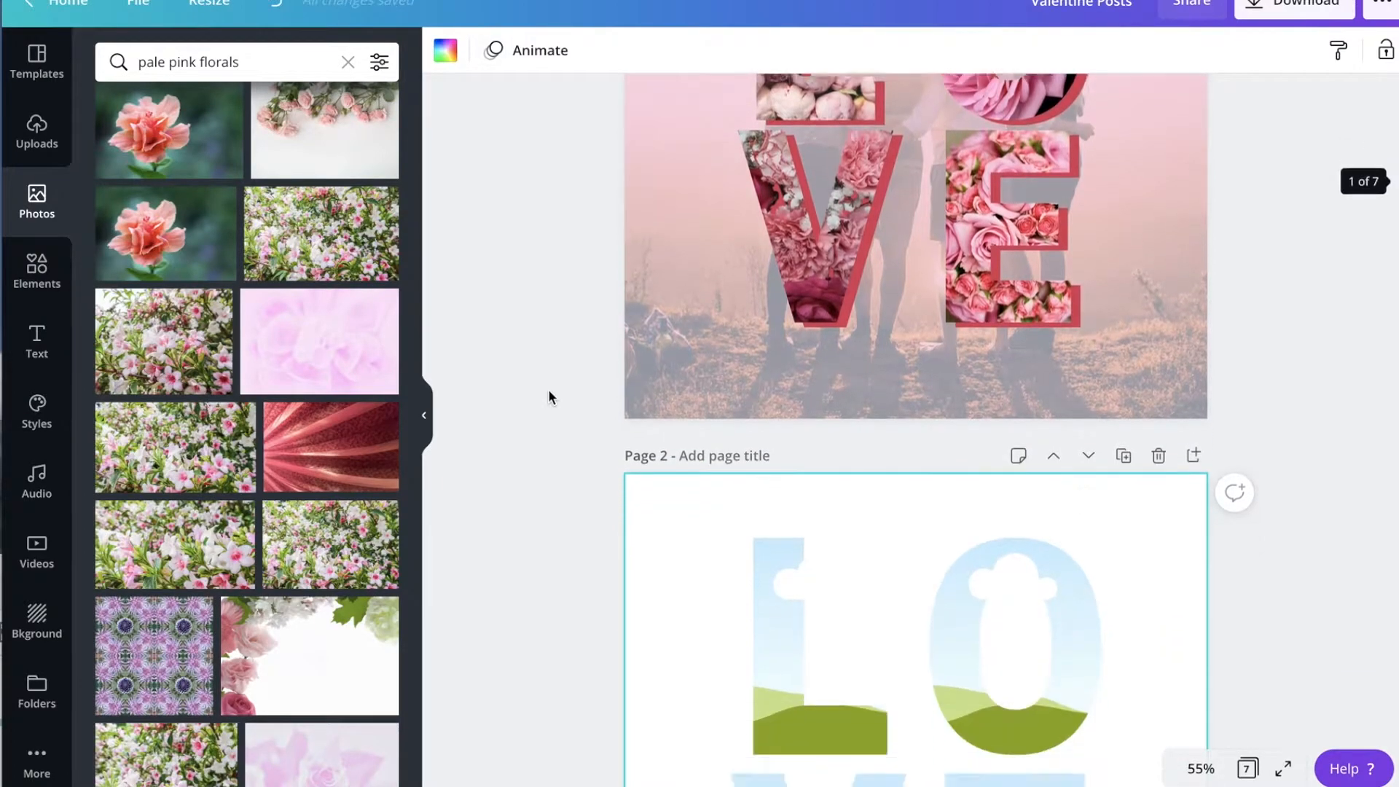
{"action": "scroll", "coordinate": [223, 477], "scroll_direction": "down", "scroll_amount": 5}
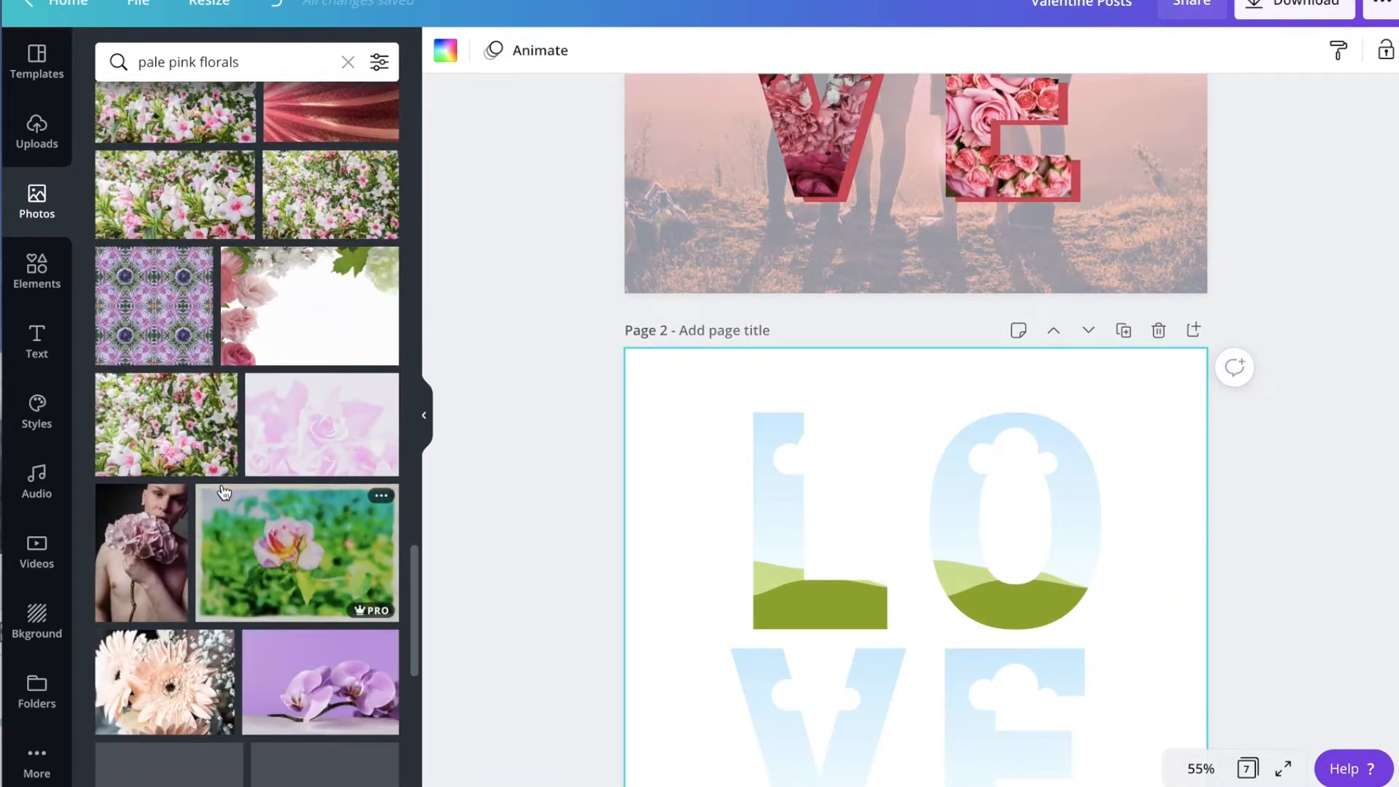
{"action": "scroll", "coordinate": [224, 492], "scroll_direction": "up", "scroll_amount": 2}
{"action": "left_click_drag", "start_coordinate": [175, 215], "coordinate": [763, 491]}
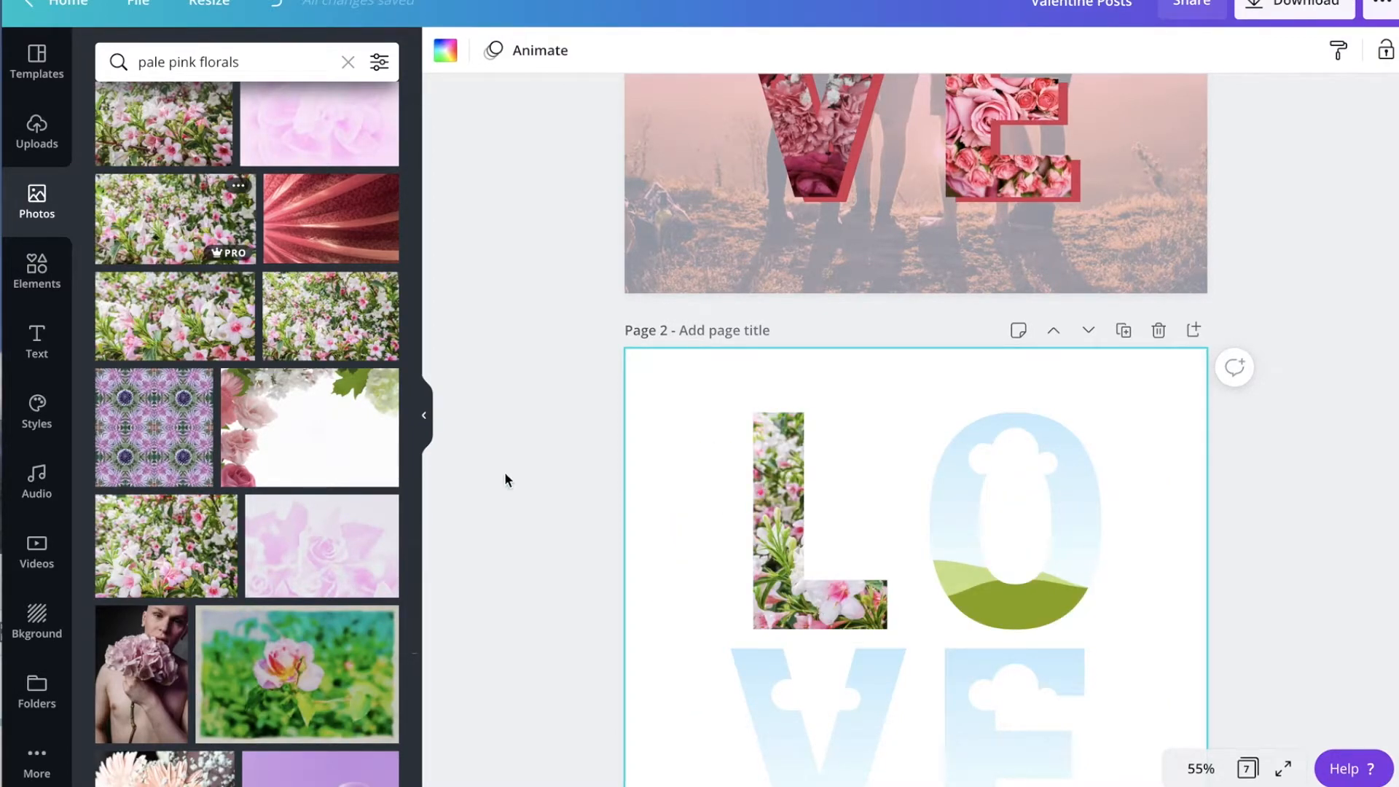
Search the photos for "pink roses" and fill the O frame with the close-packed pale pink roses photo
{"action": "scroll", "coordinate": [271, 416], "scroll_direction": "down", "scroll_amount": 8}
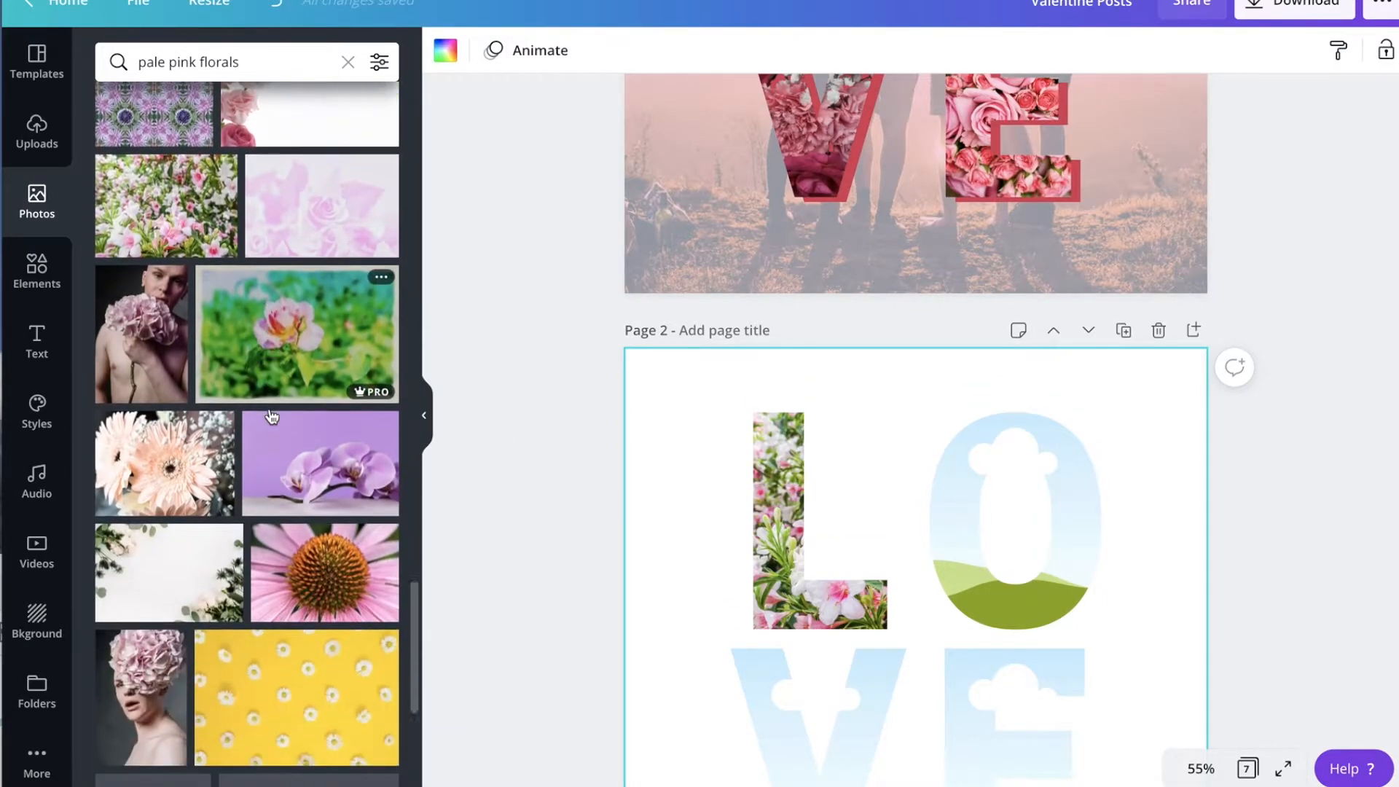
{"action": "scroll", "coordinate": [271, 416], "scroll_direction": "down", "scroll_amount": 4}
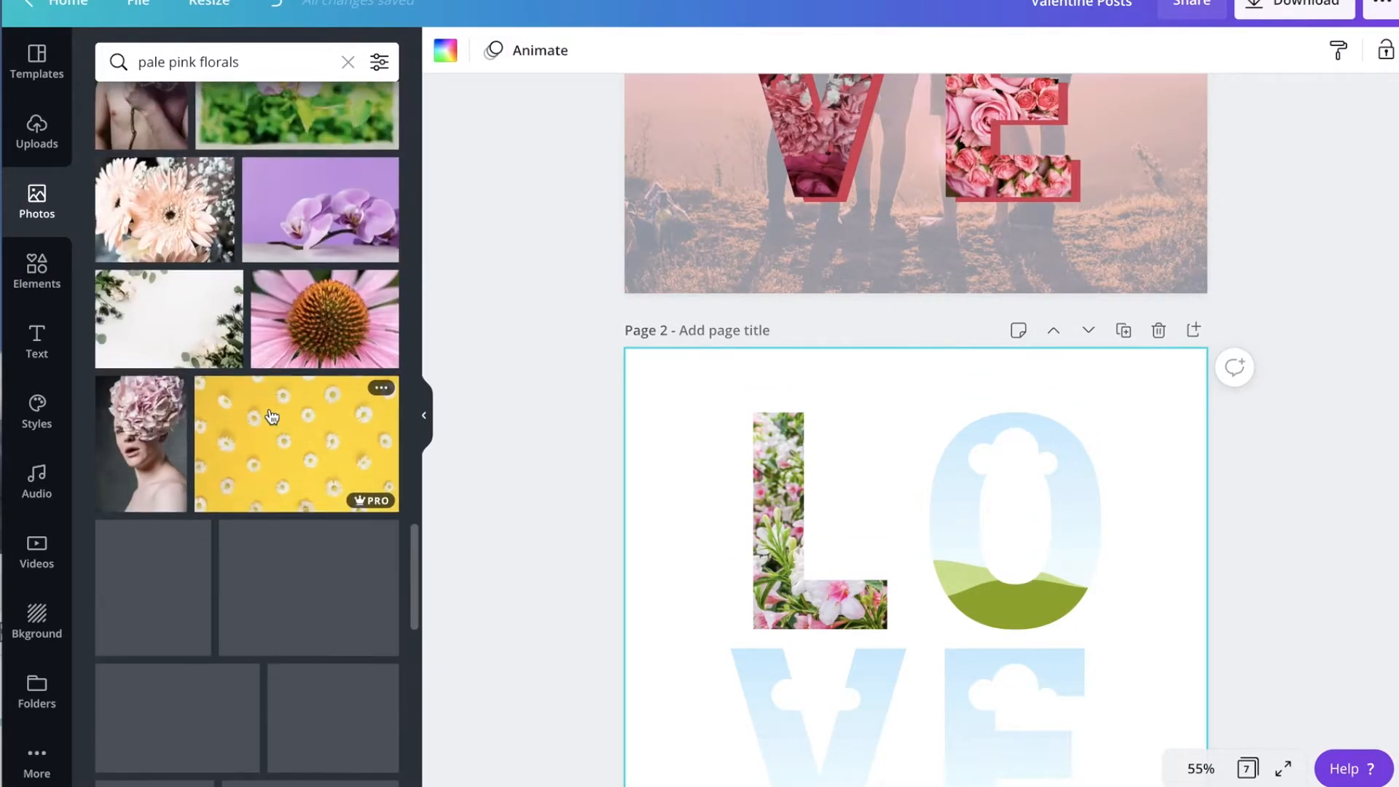
{"action": "scroll", "coordinate": [270, 416], "scroll_direction": "down", "scroll_amount": 5}
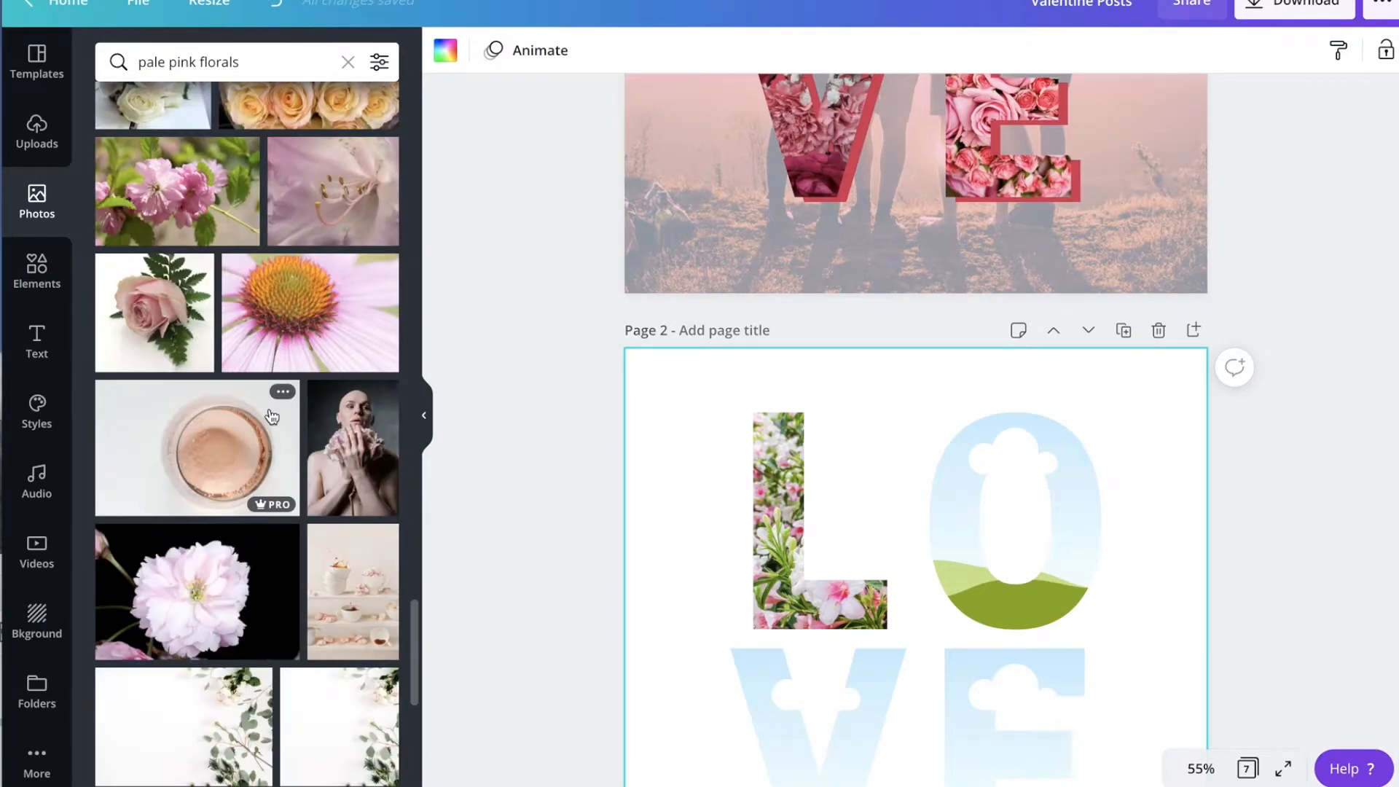
{"action": "scroll", "coordinate": [271, 416], "scroll_direction": "down", "scroll_amount": 2}
{"action": "scroll", "coordinate": [250, 379], "scroll_direction": "down", "scroll_amount": 8}
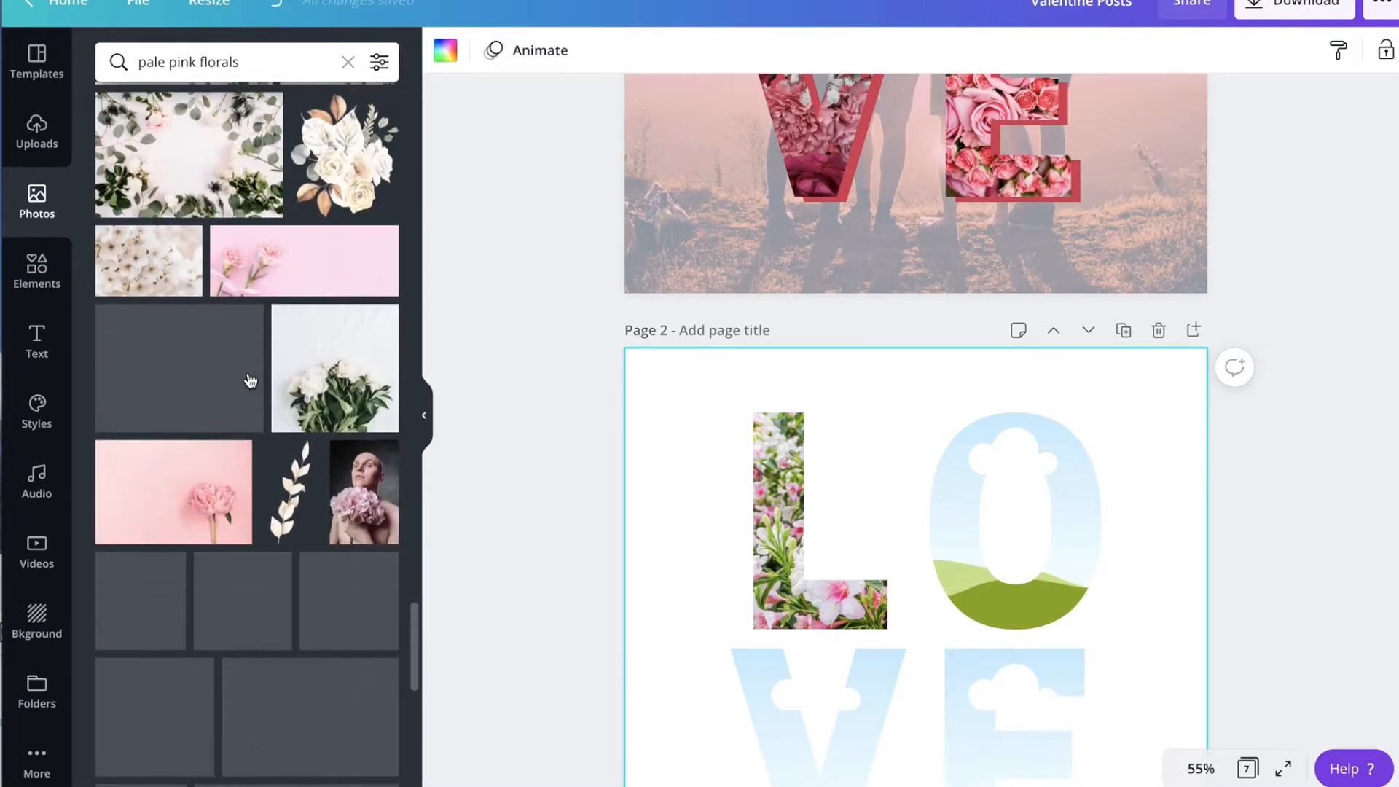
{"action": "left_click", "coordinate": [249, 64]}
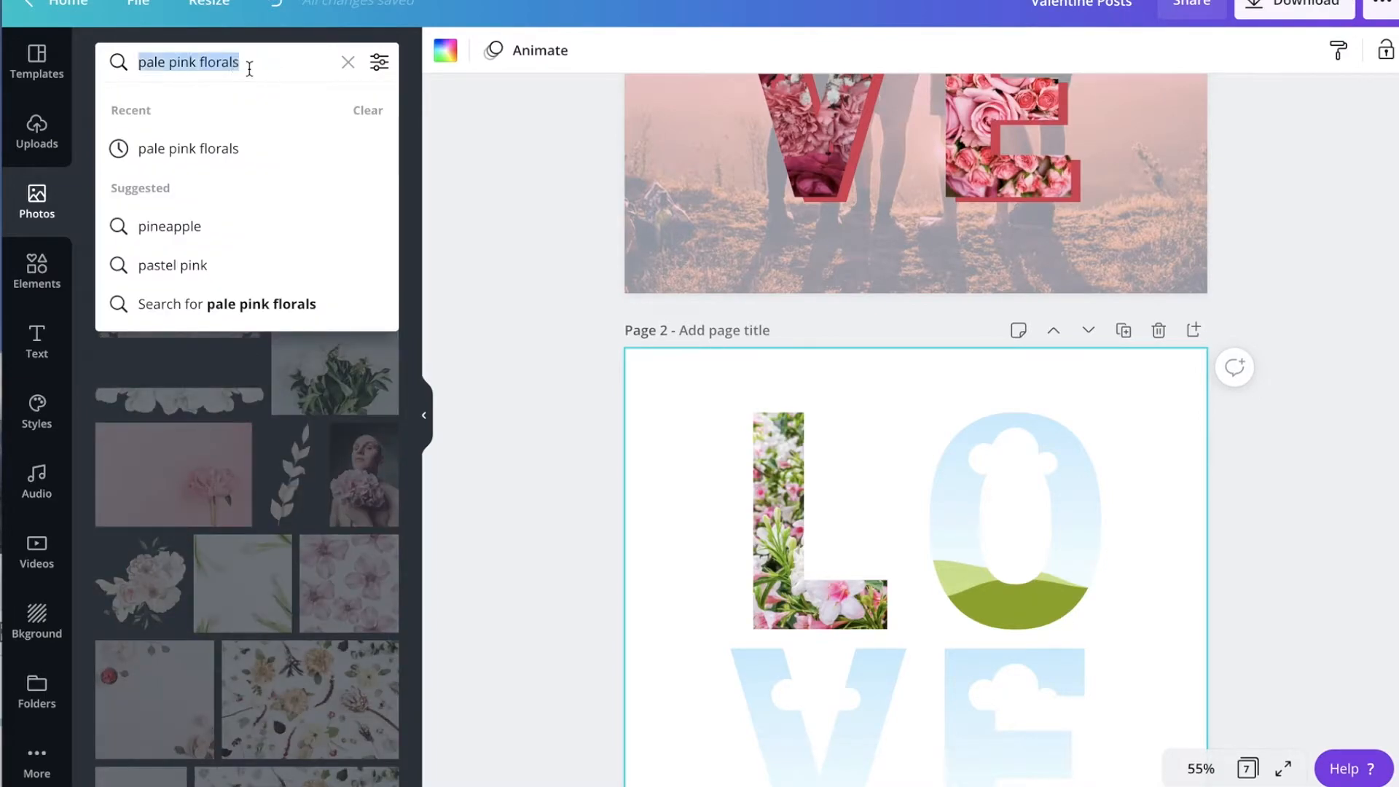
{"action": "type", "text": "pink "}
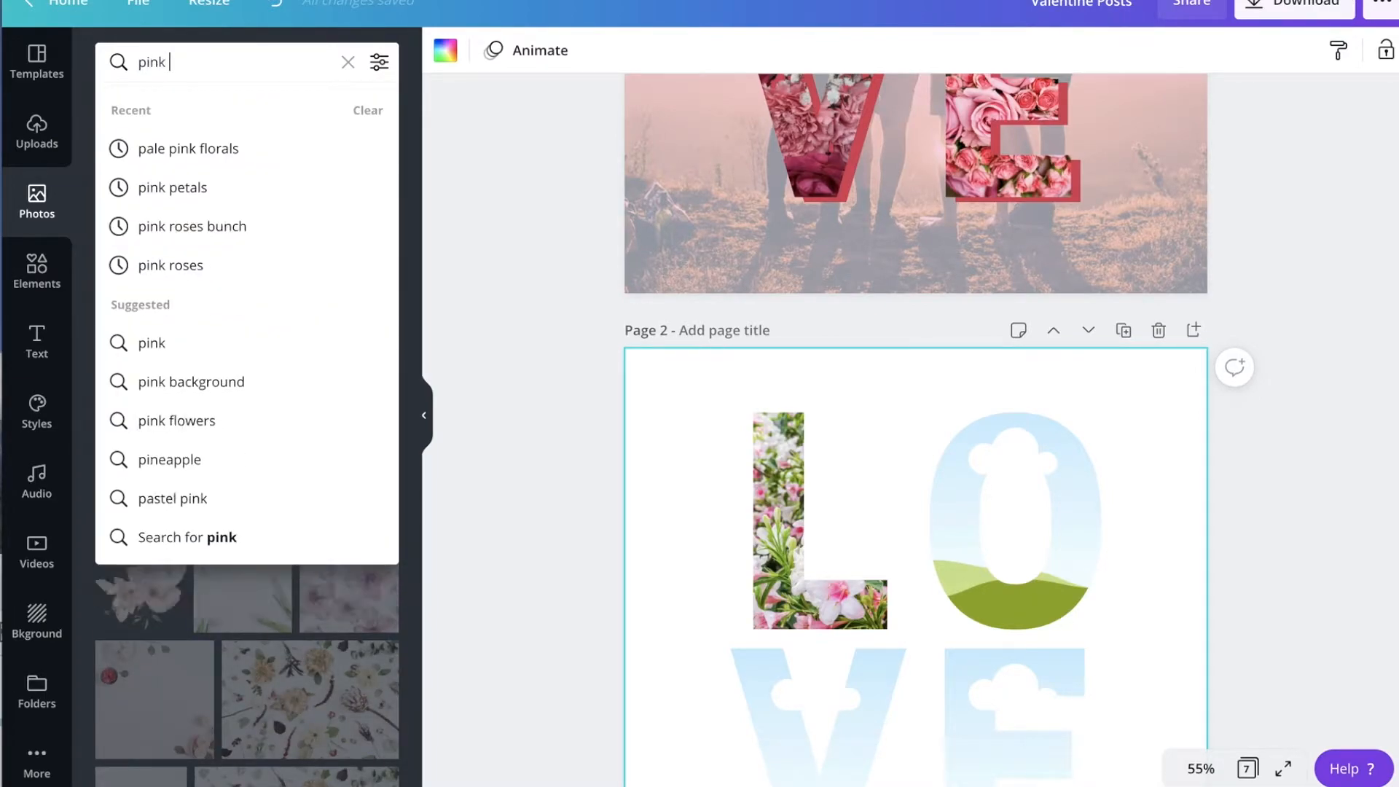
{"action": "type", "text": "rosese"}
{"action": "key", "text": "Return"}
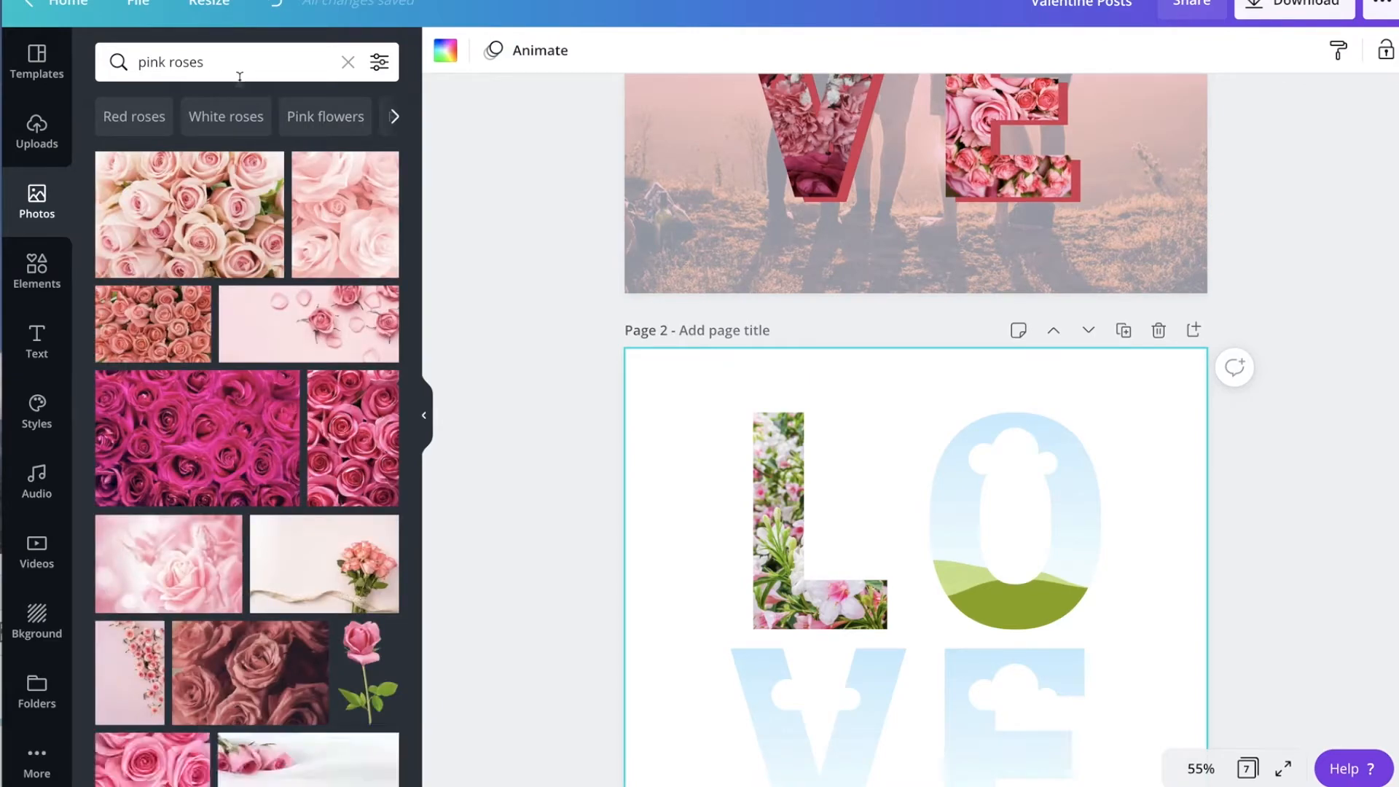
{"action": "left_click_drag", "start_coordinate": [214, 220], "coordinate": [962, 505]}
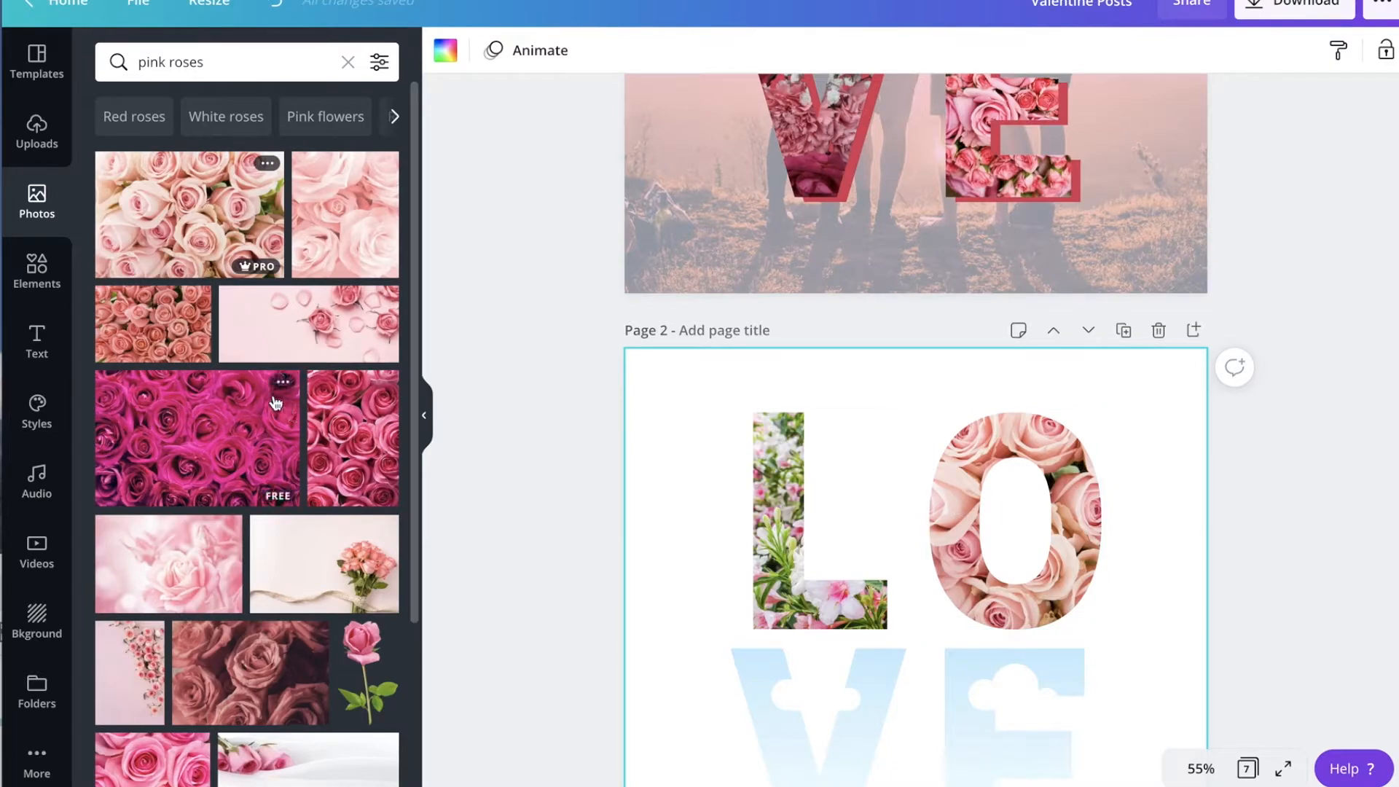
Fill the V frame with the deep magenta roses photo
{"action": "scroll", "coordinate": [273, 396], "scroll_direction": "down", "scroll_amount": 2}
{"action": "left_click_drag", "start_coordinate": [177, 344], "coordinate": [760, 682]}
{"action": "scroll", "coordinate": [707, 590], "scroll_direction": "down", "scroll_amount": 3}
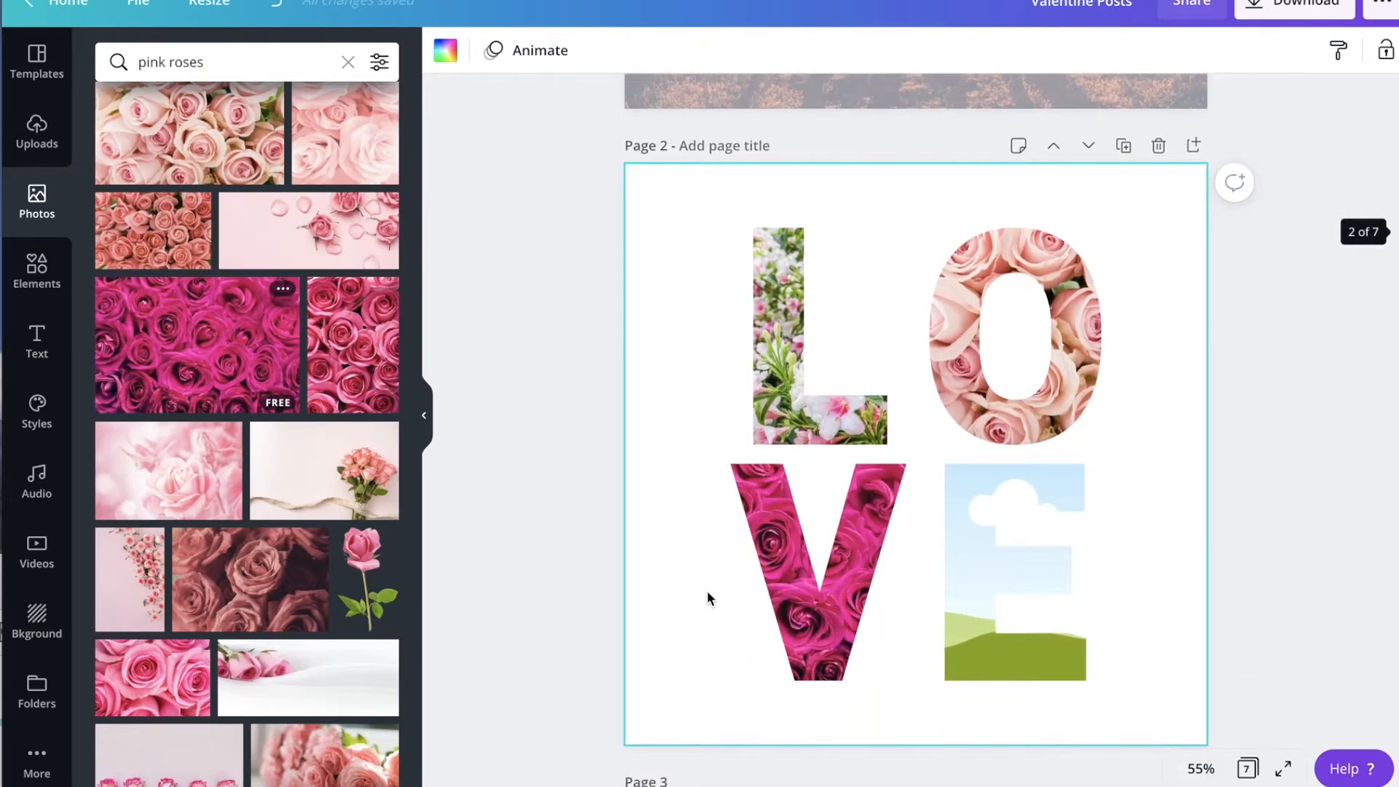
Replace the photo in the V frame with the mixed pink and cream roses photo
{"action": "scroll", "coordinate": [281, 437], "scroll_direction": "down", "scroll_amount": 3}
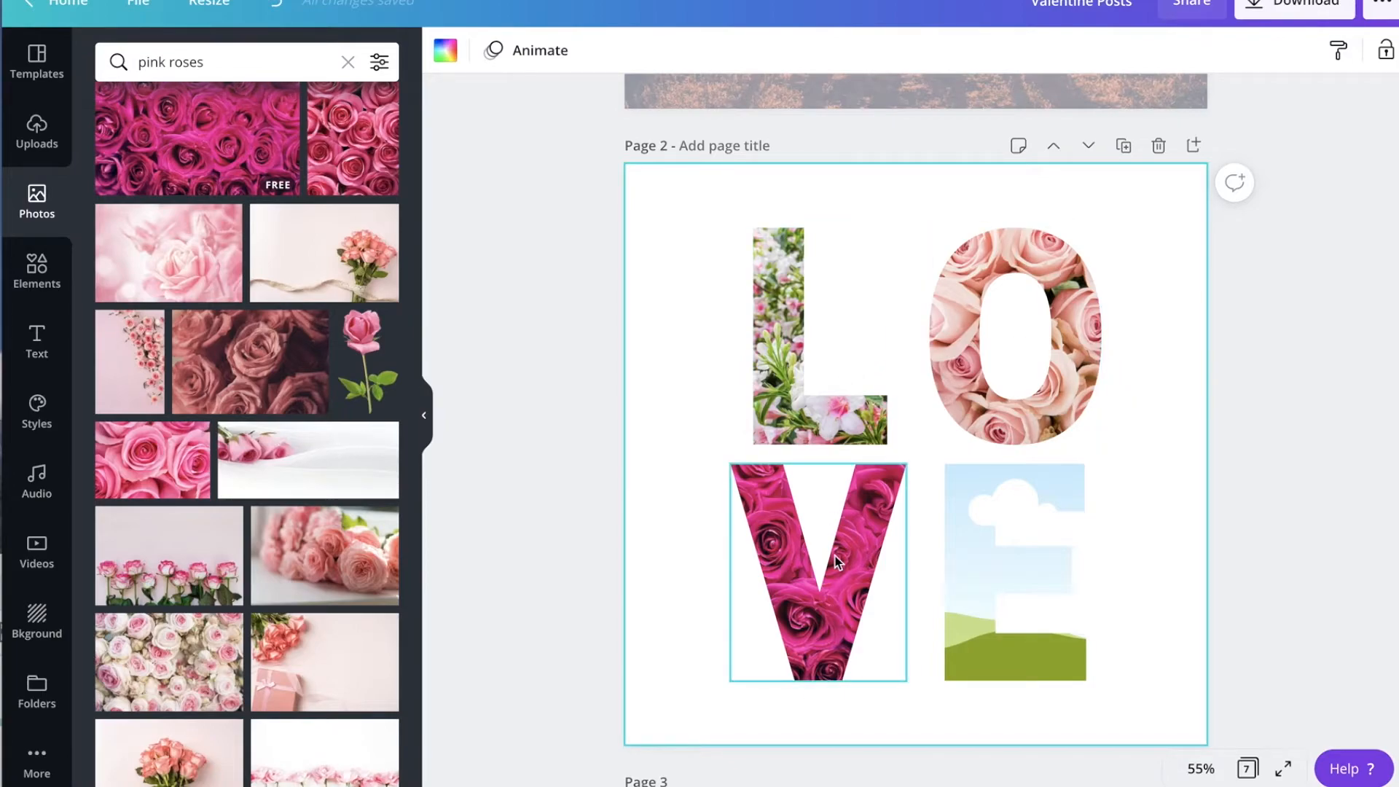
{"action": "left_click_drag", "start_coordinate": [168, 669], "coordinate": [845, 517]}
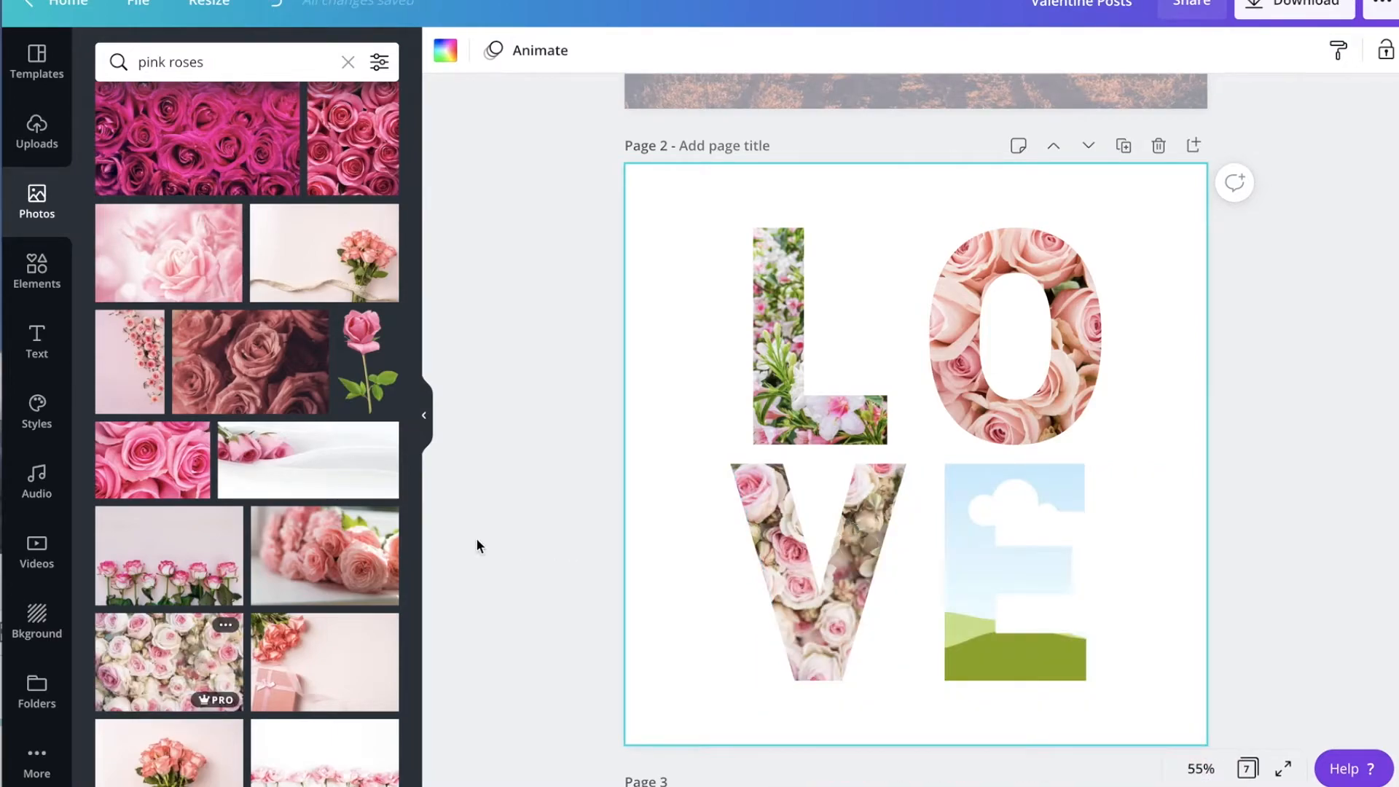
Fill the E frame with the photo of pink climbing roses against a pale wall
{"action": "scroll", "coordinate": [307, 545], "scroll_direction": "down", "scroll_amount": 6}
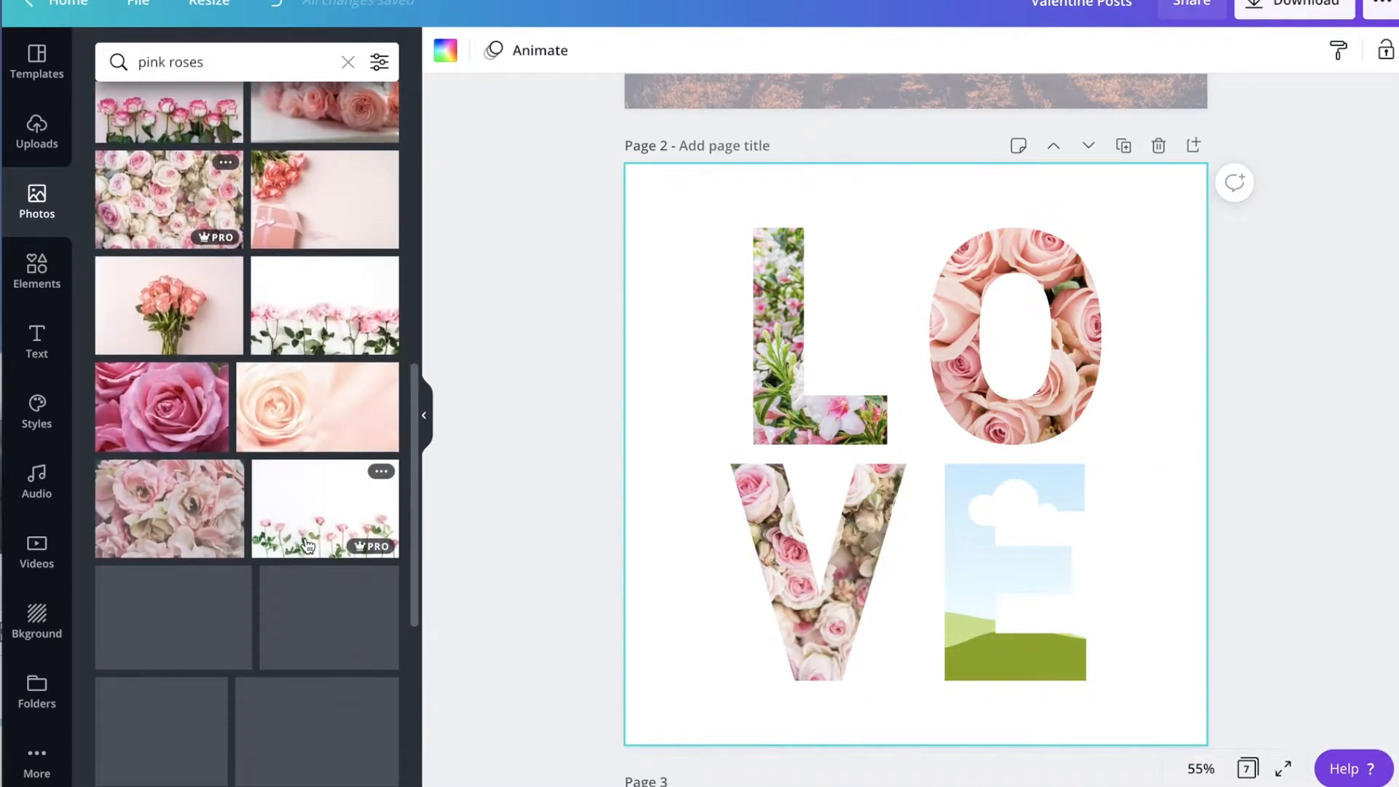
{"action": "scroll", "coordinate": [307, 545], "scroll_direction": "down", "scroll_amount": 1}
{"action": "scroll", "coordinate": [307, 546], "scroll_direction": "down", "scroll_amount": 1}
{"action": "scroll", "coordinate": [307, 545], "scroll_direction": "down", "scroll_amount": 4}
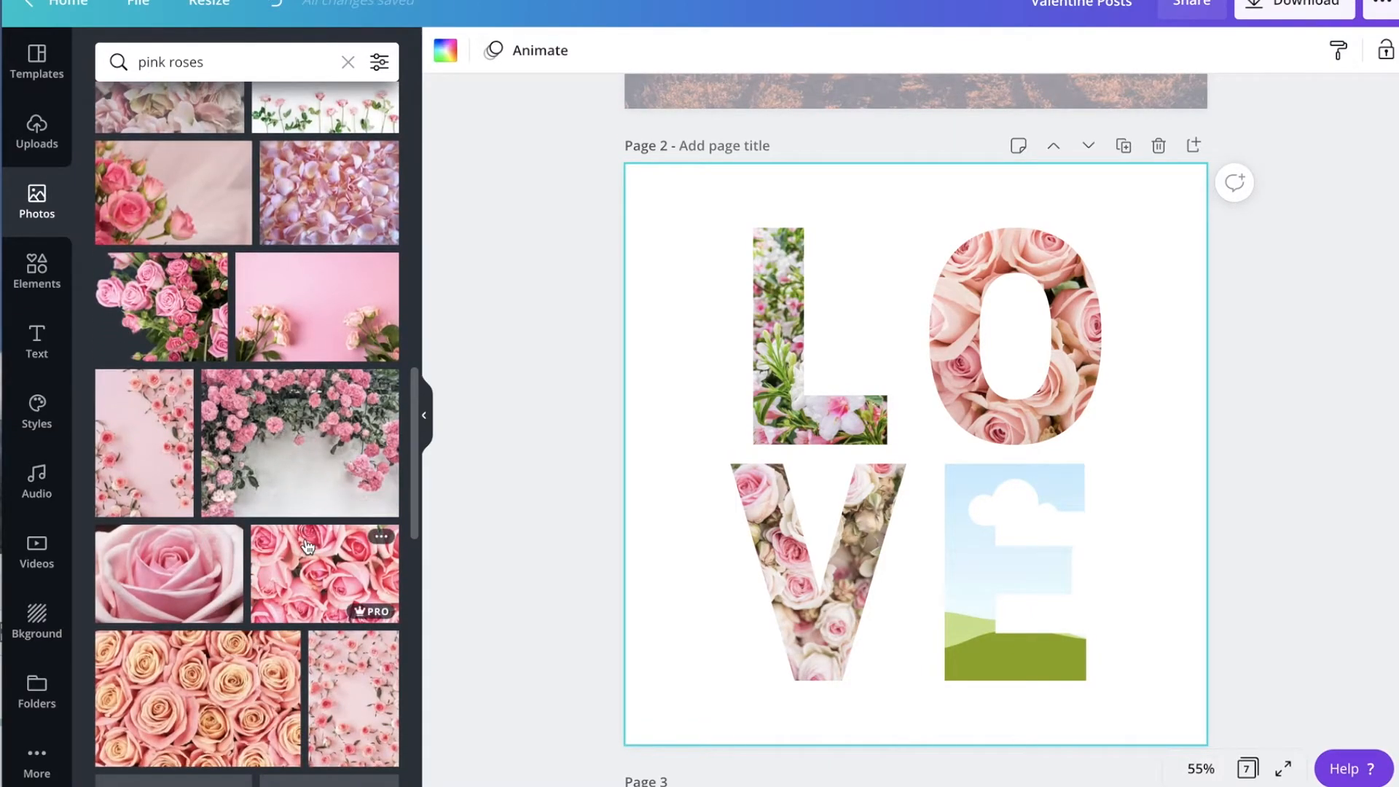
{"action": "left_click_drag", "start_coordinate": [308, 488], "coordinate": [966, 515]}
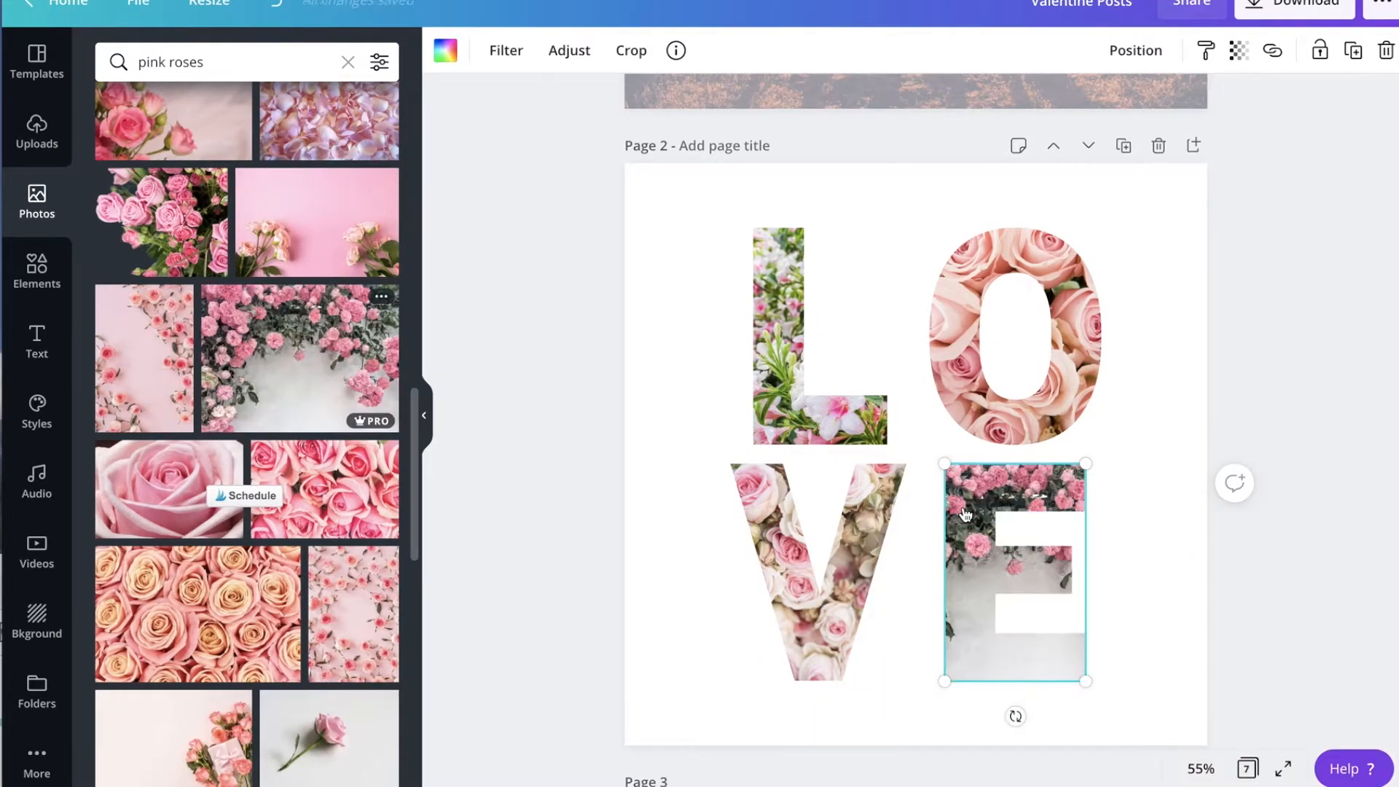
Shift and enlarge the photo inside the E frame so that its dense upper-left roses cover the whole letter
{"action": "double_click", "coordinate": [1016, 499]}
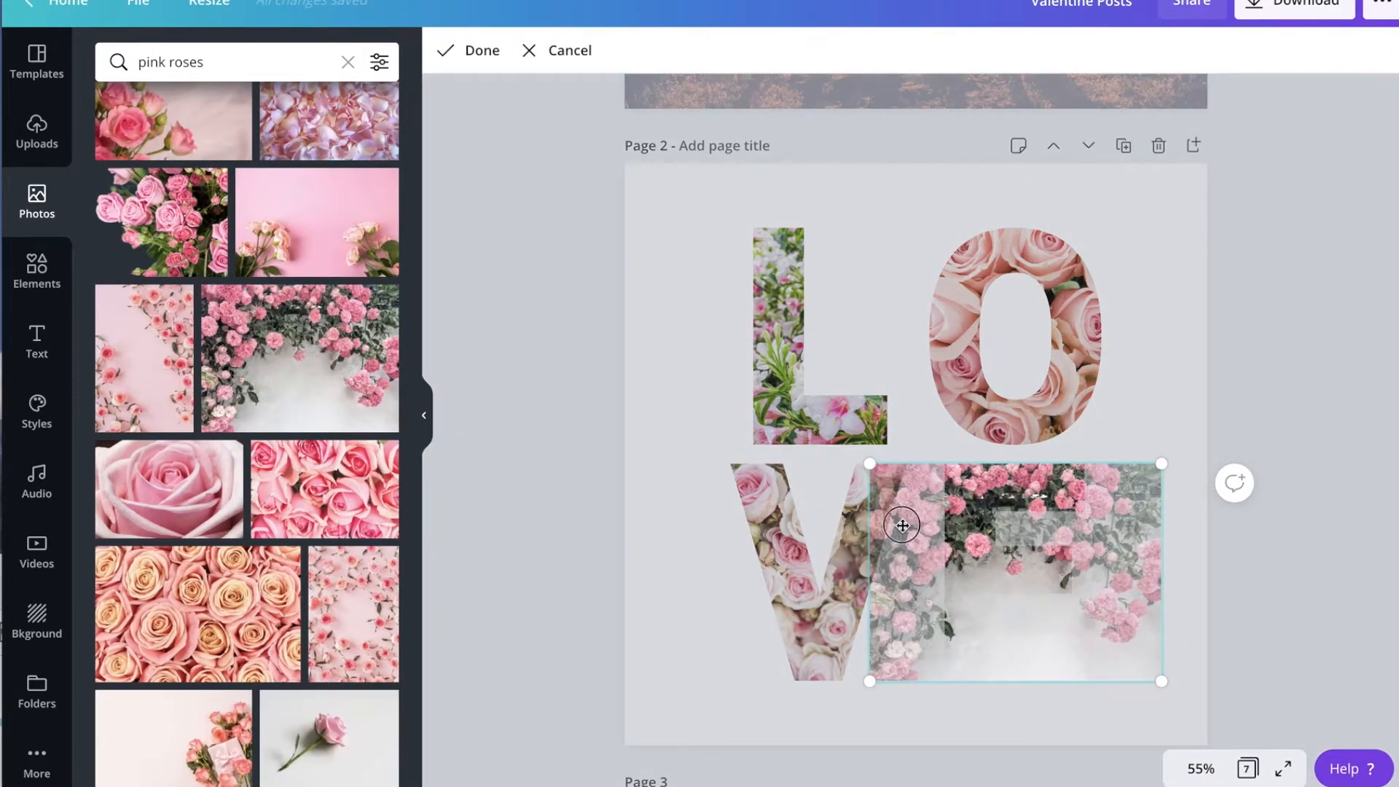
{"action": "left_click_drag", "start_coordinate": [902, 525], "coordinate": [998, 522]}
{"action": "left_click_drag", "start_coordinate": [1238, 680], "coordinate": [1398, 786]}
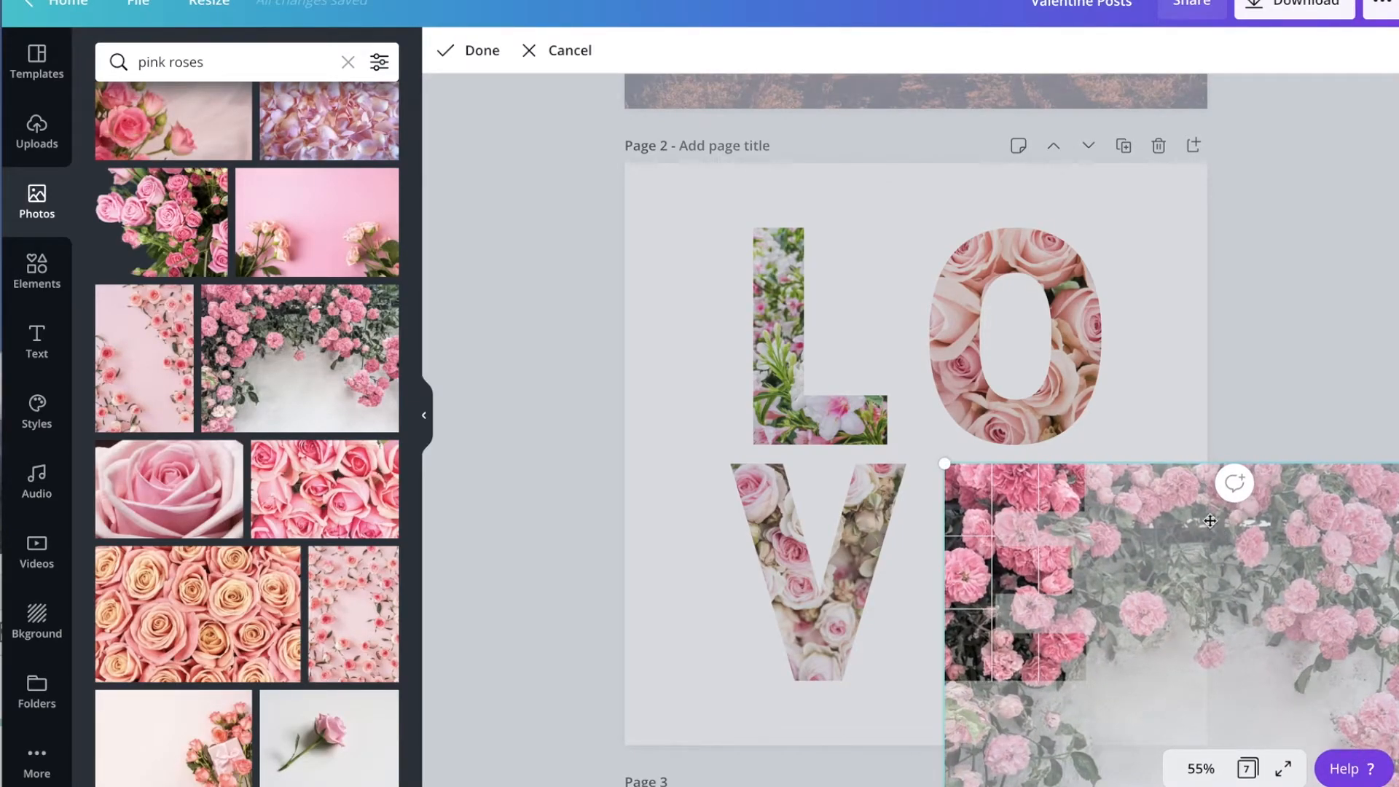
{"action": "left_click", "coordinate": [1236, 378]}
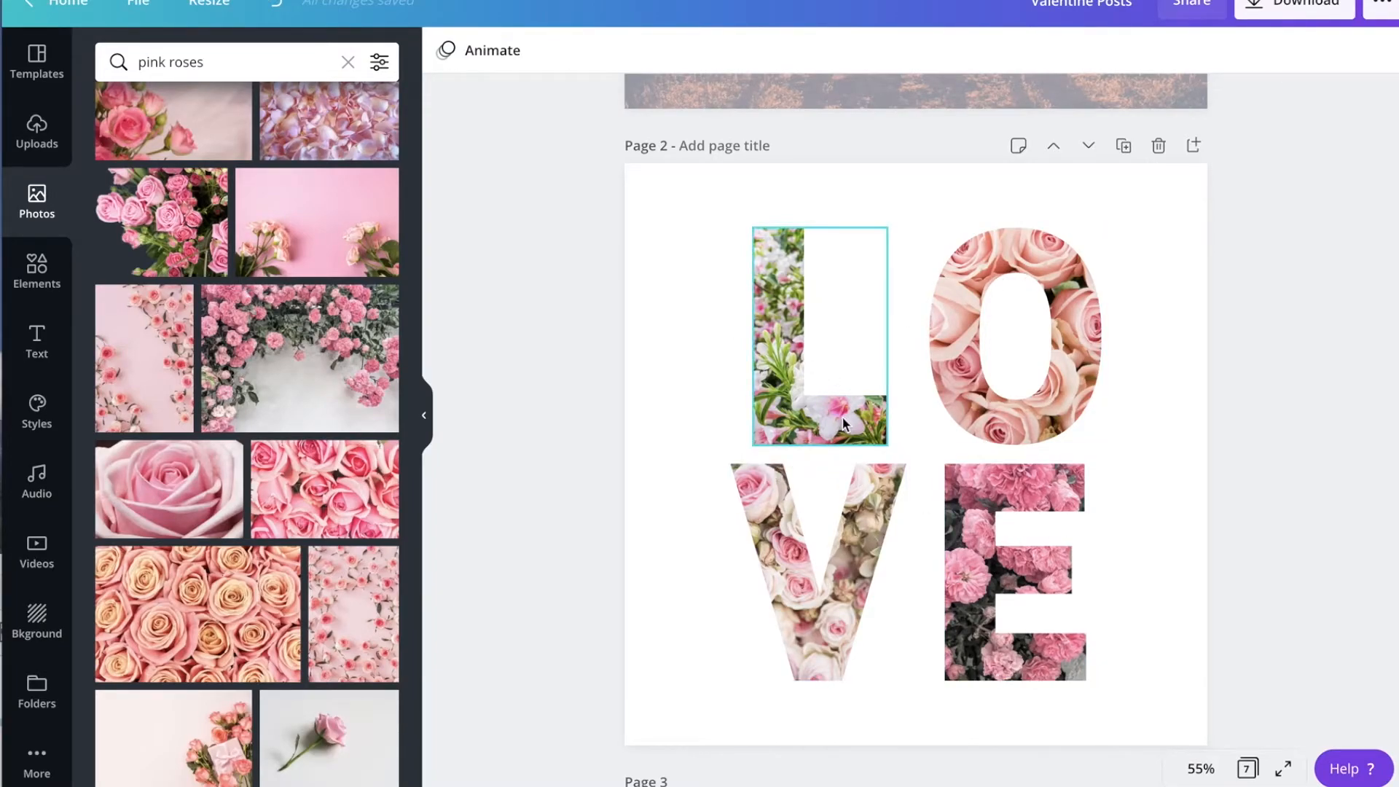
Select all four flower-filled LOVE letters on page 2 and duplicate them together
{"action": "scroll", "coordinate": [843, 424], "scroll_direction": "up", "scroll_amount": 7}
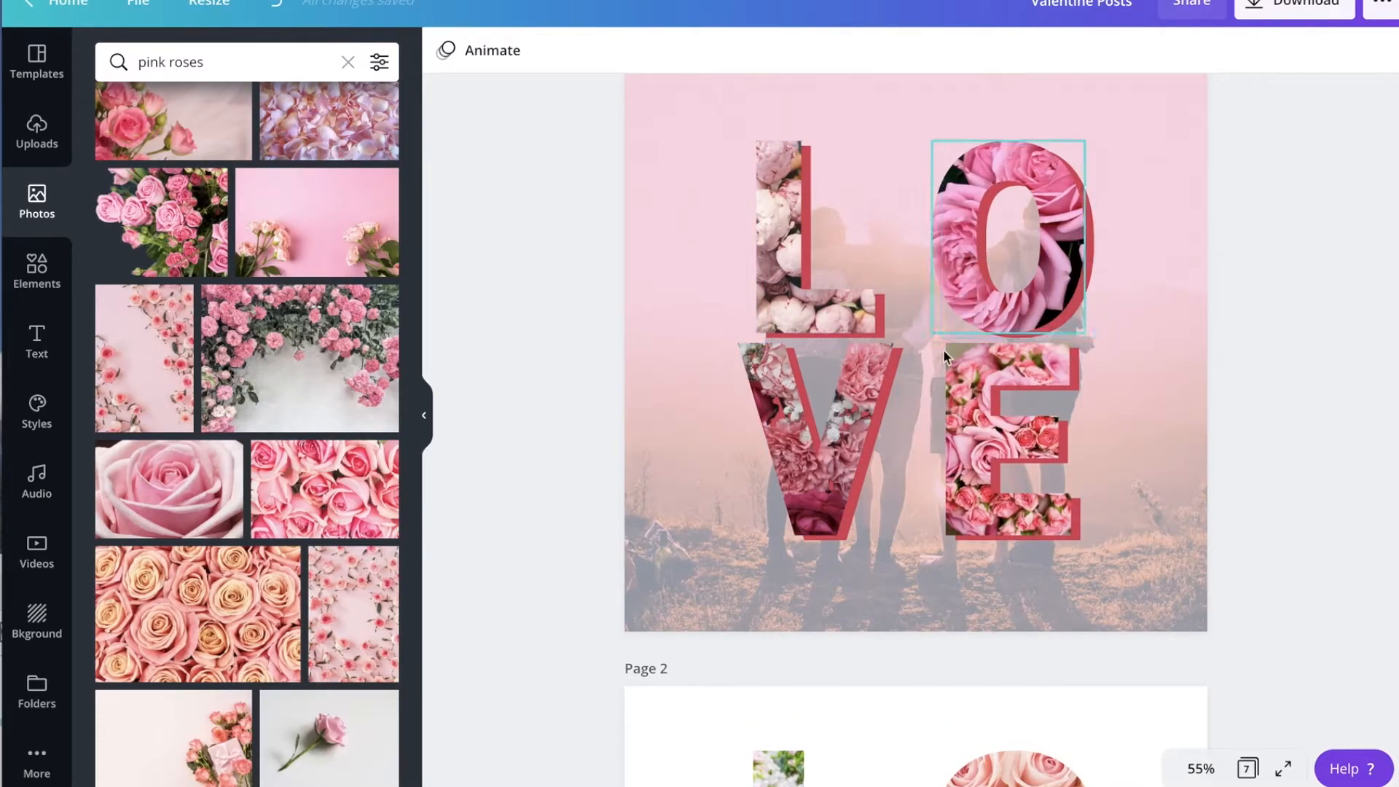
{"action": "scroll", "coordinate": [876, 545], "scroll_direction": "down", "scroll_amount": 6}
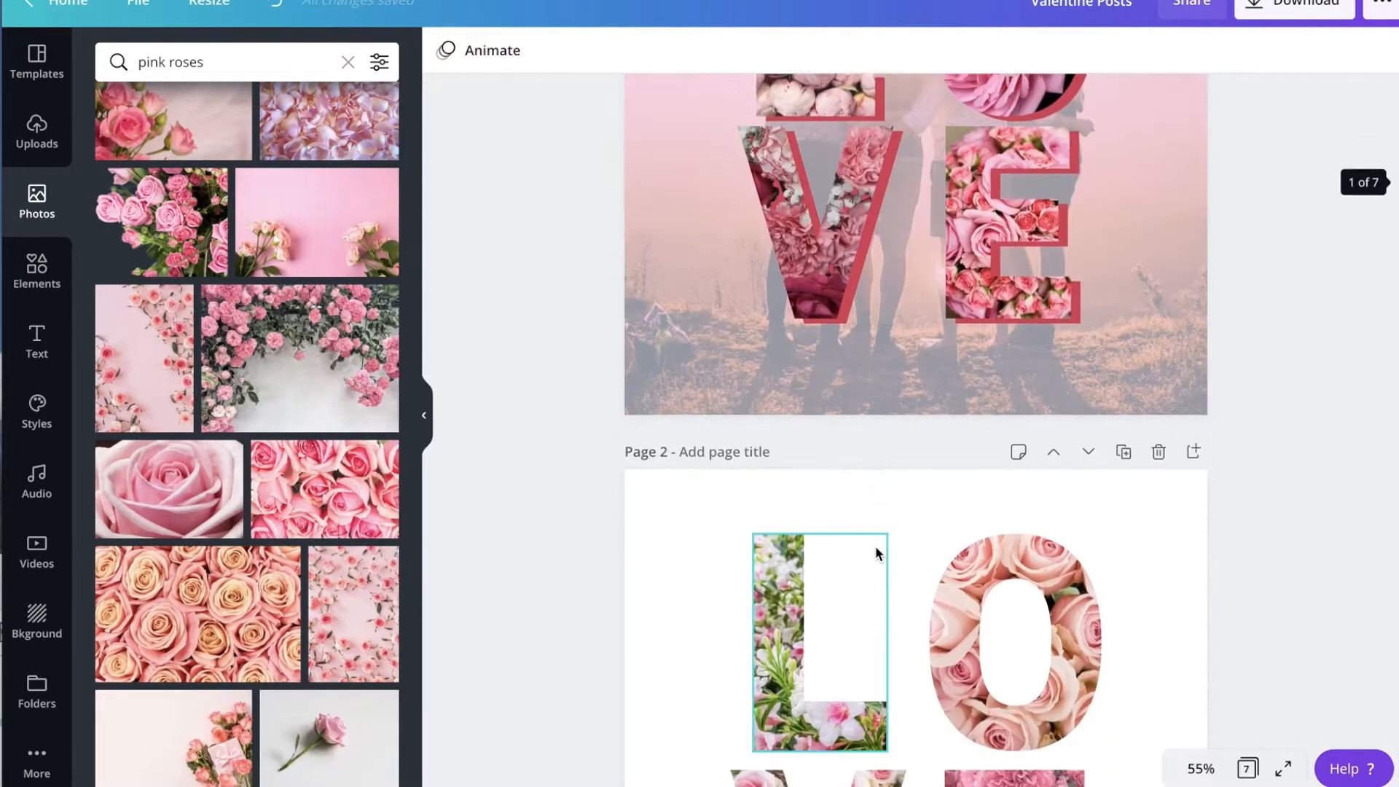
{"action": "left_click", "coordinate": [779, 464]}
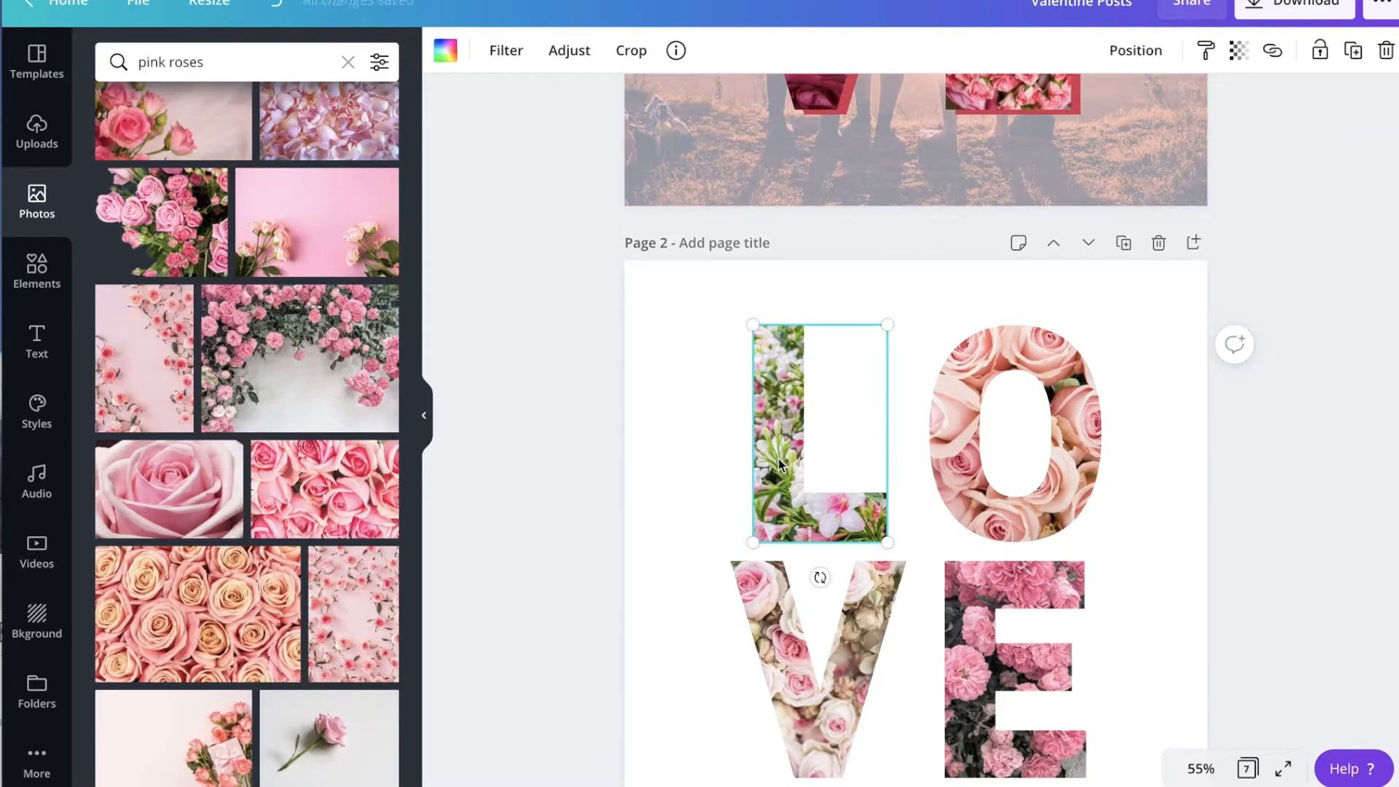
{"action": "left_click_drag", "start_coordinate": [724, 432], "coordinate": [1034, 645]}
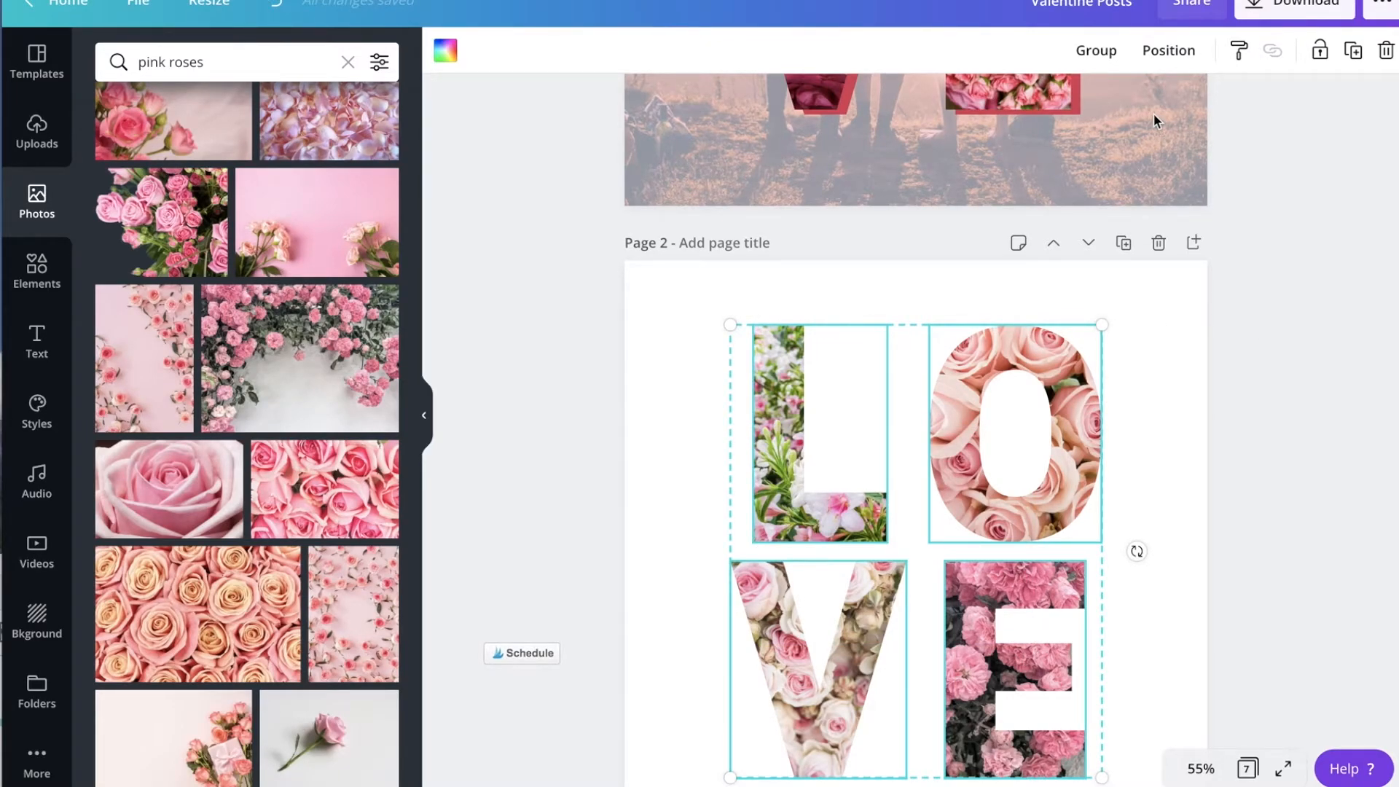
{"action": "key", "text": "ctrl+d"}
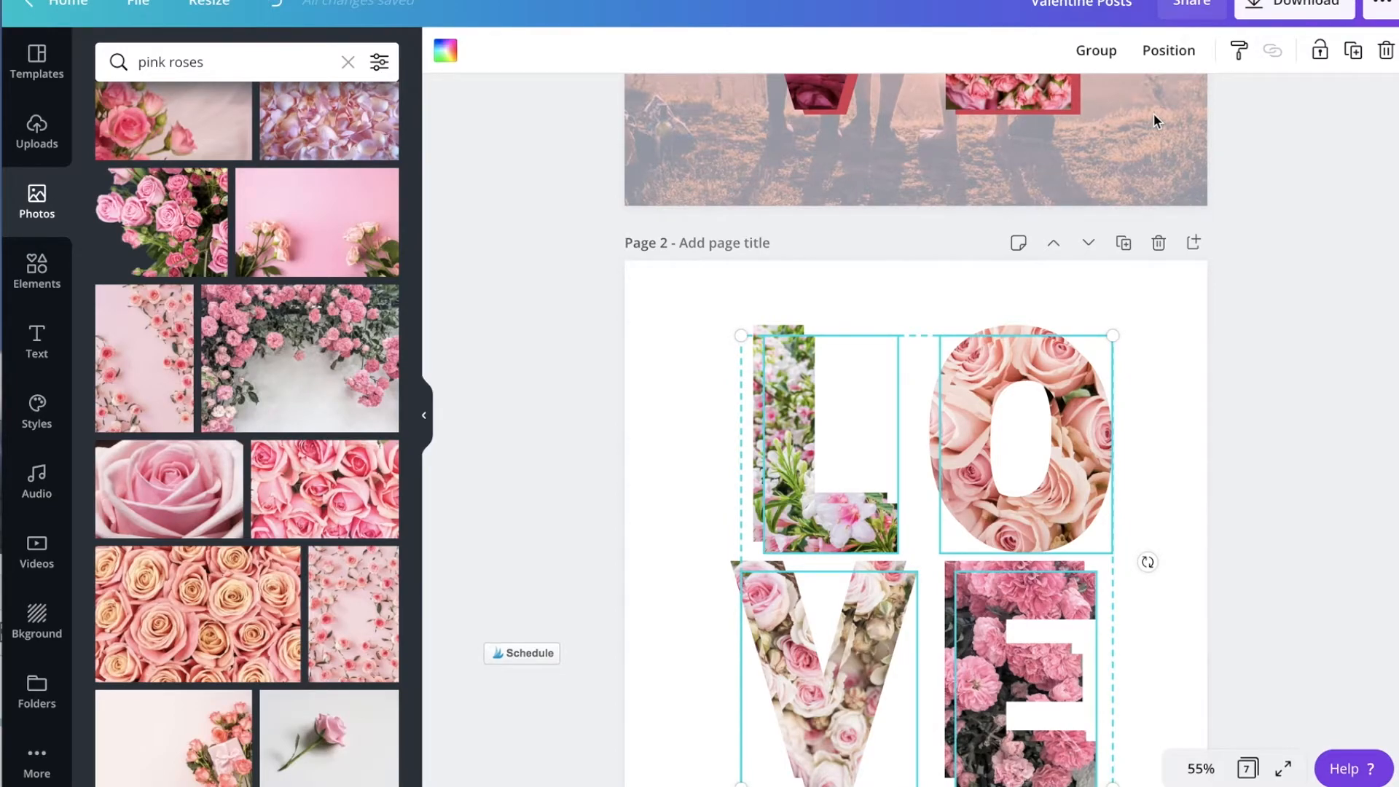
{"action": "left_click", "coordinate": [1166, 361]}
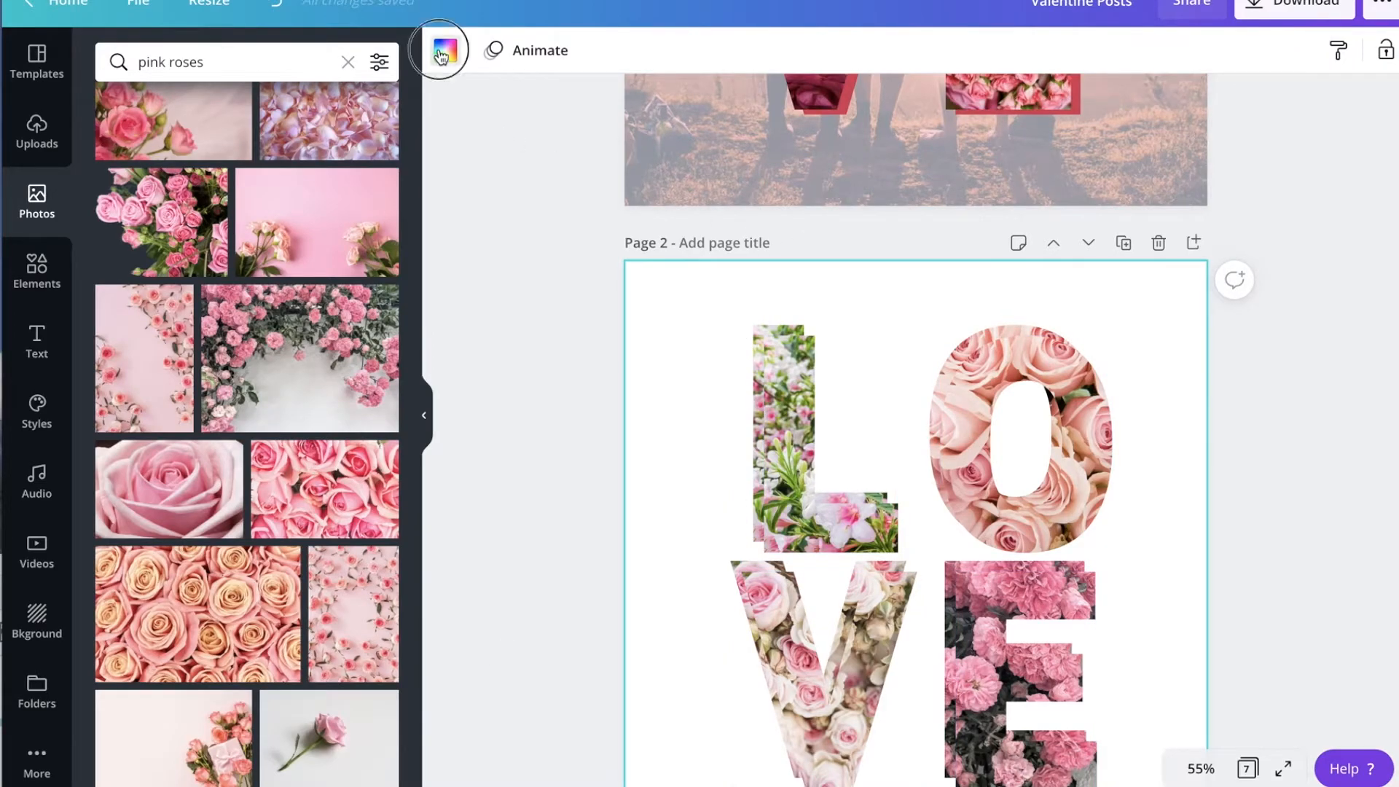
{"action": "left_click", "coordinate": [443, 53]}
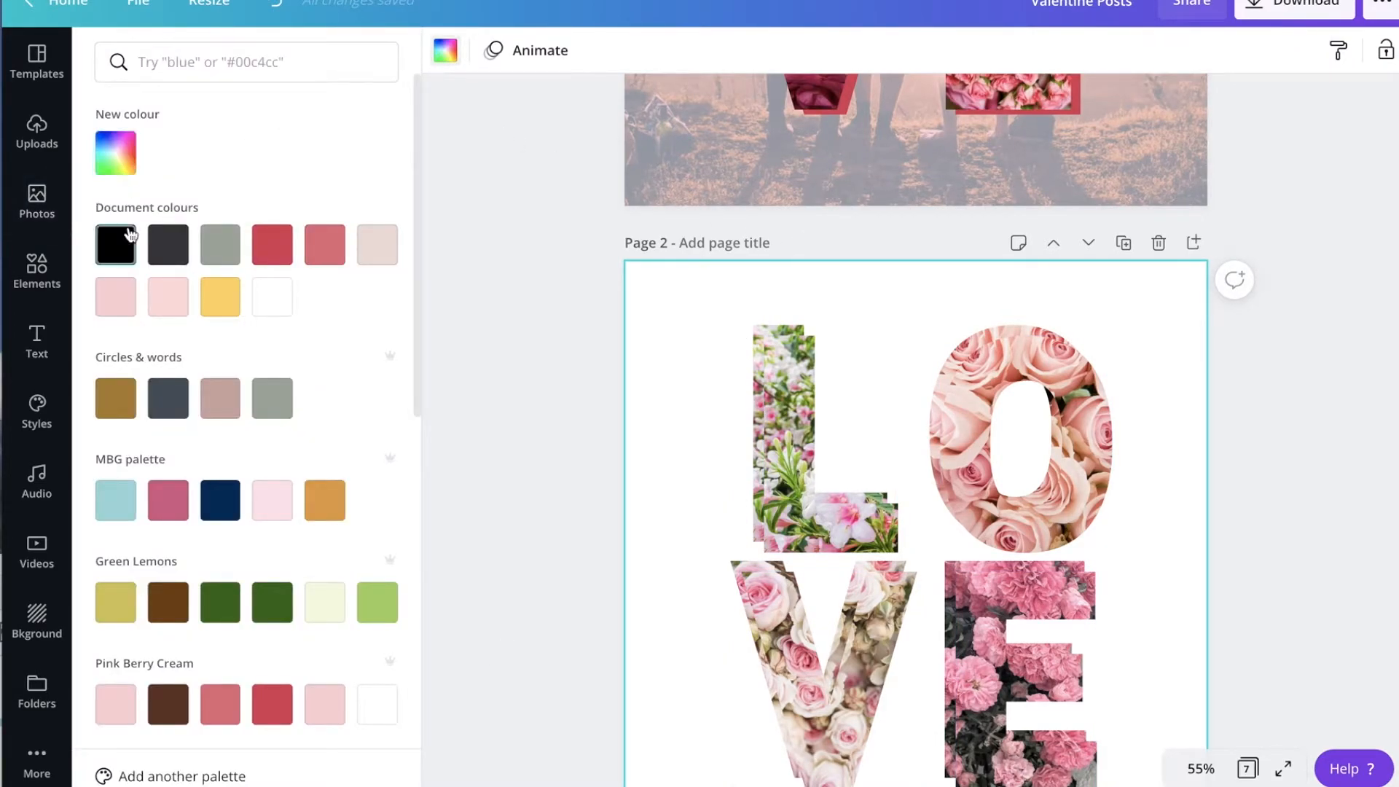
{"action": "left_click", "coordinate": [271, 296]}
{"action": "left_click", "coordinate": [122, 166]}
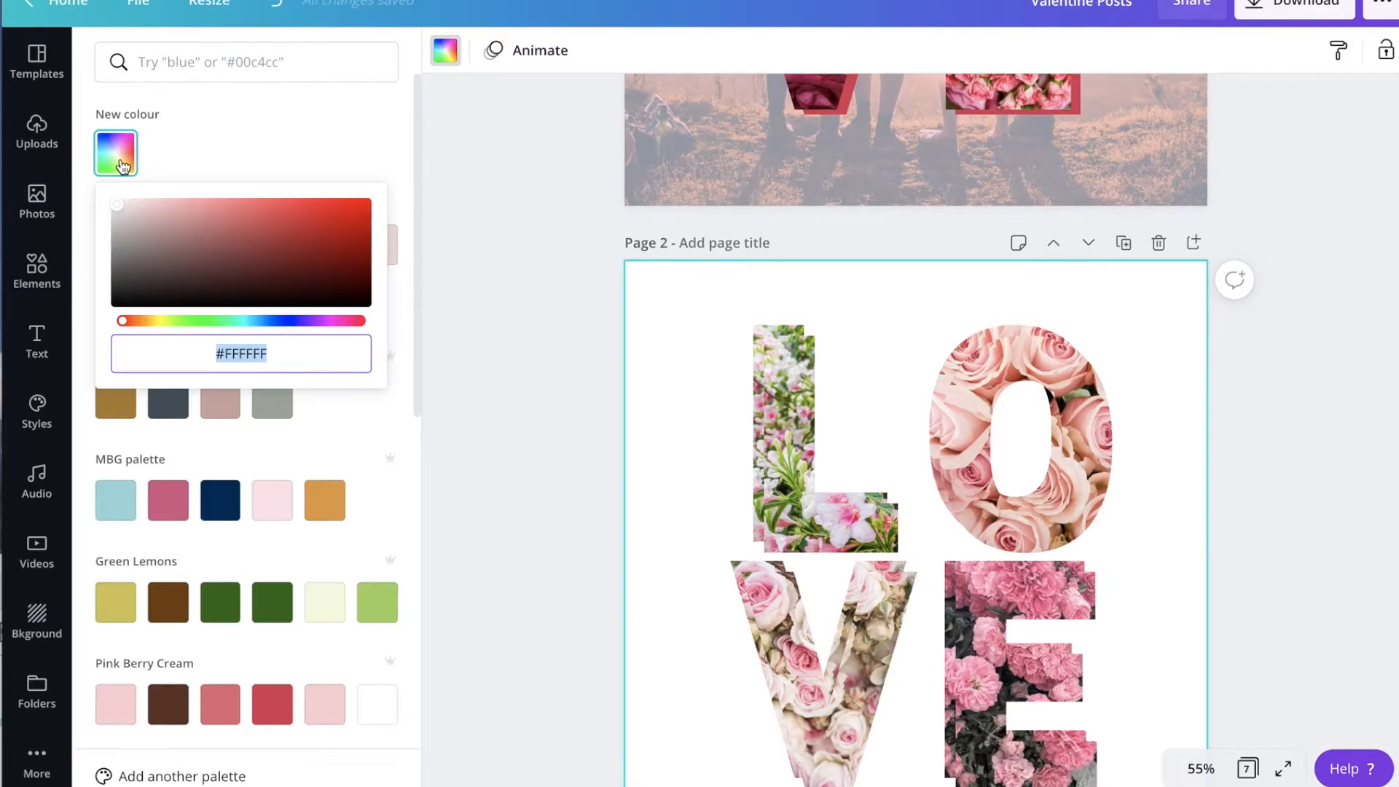
{"action": "left_click", "coordinate": [344, 321]}
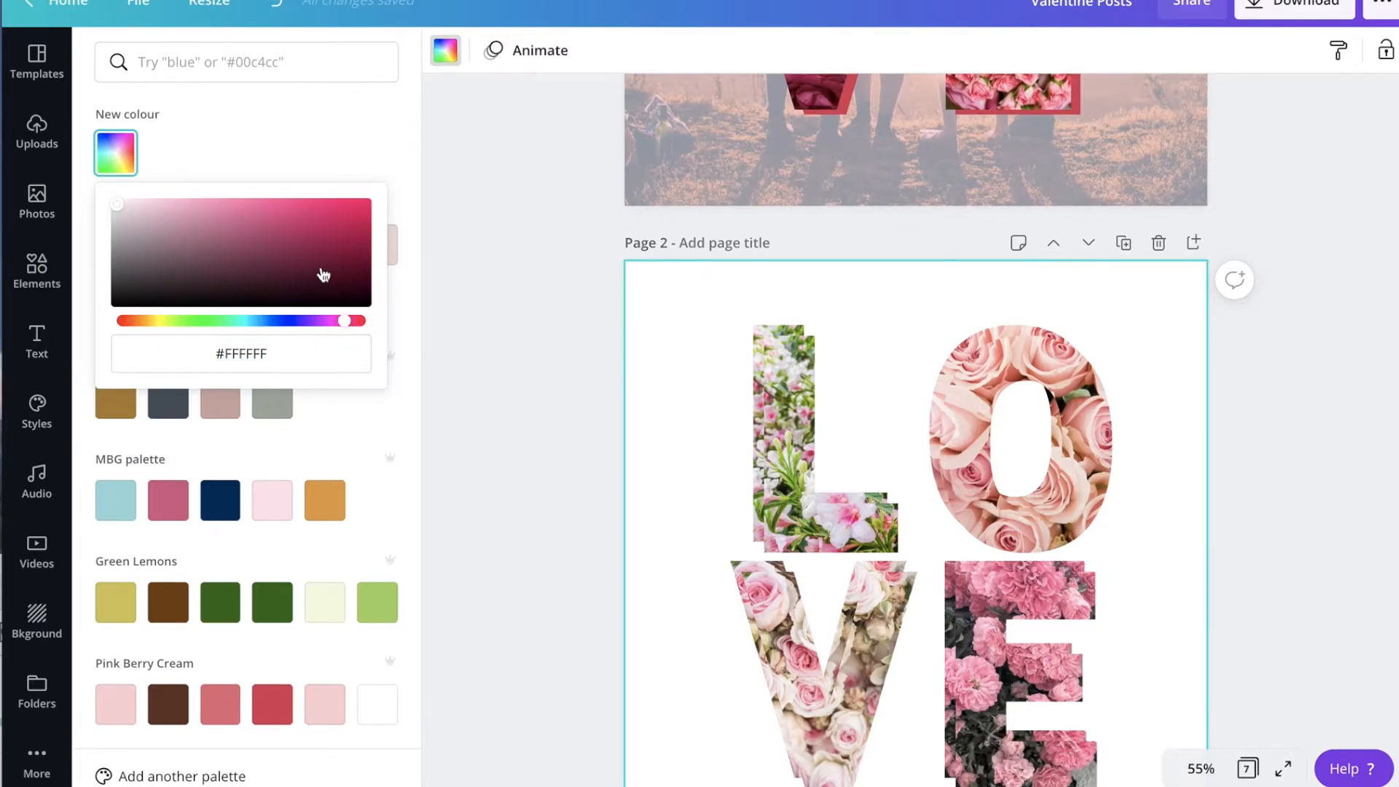
Recolour the duplicated L, O, V and E letters on page 2 with the red from the document colours
{"action": "left_click", "coordinate": [271, 252]}
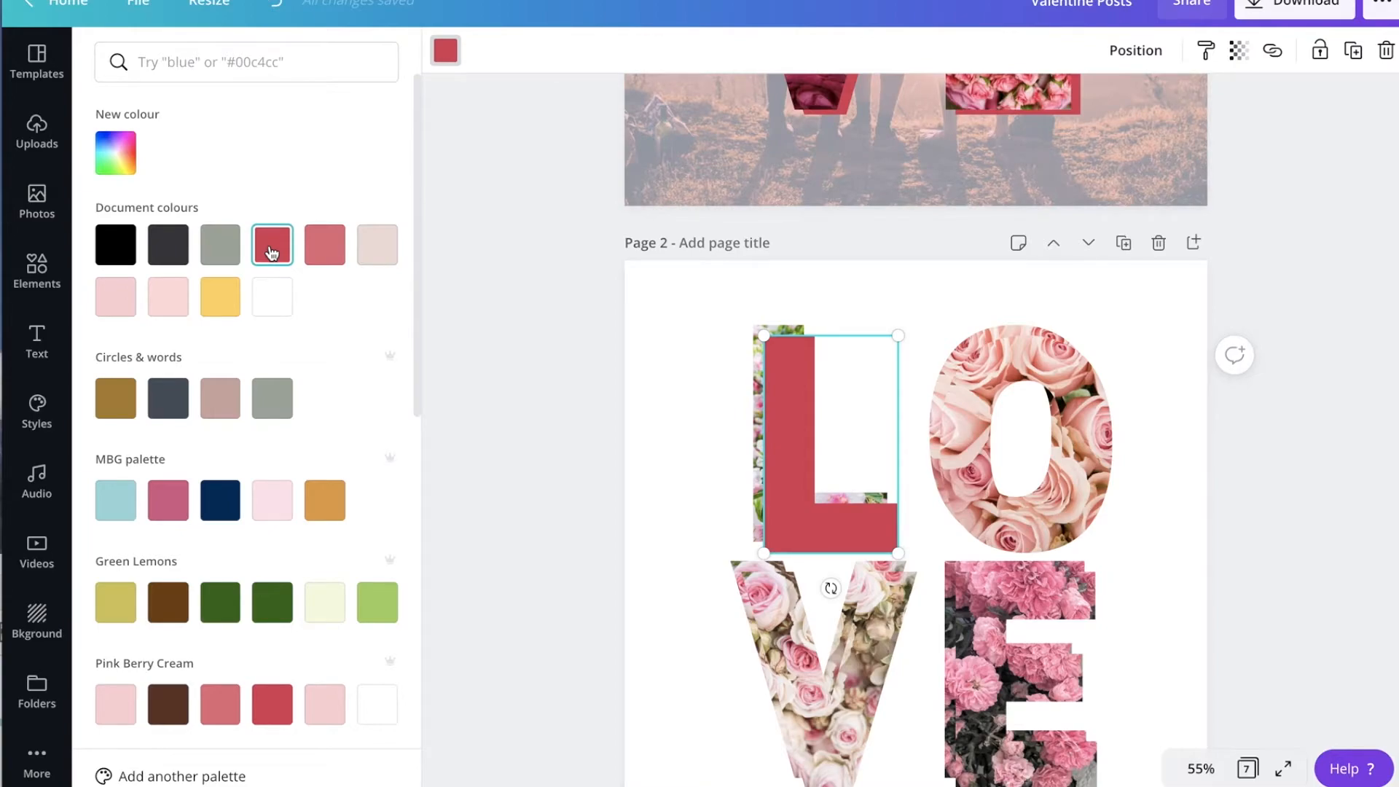
{"action": "left_click", "coordinate": [981, 373]}
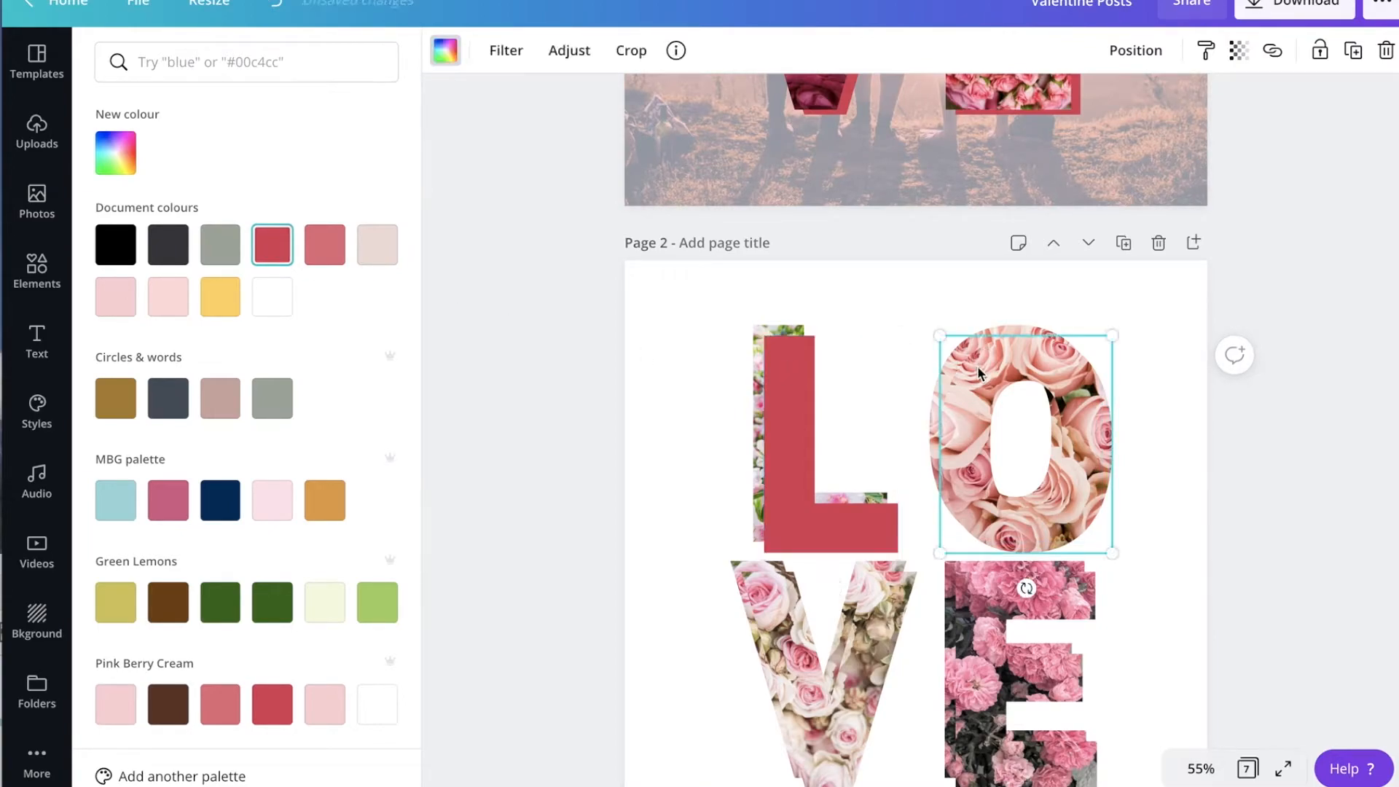
{"action": "left_click", "coordinate": [271, 244]}
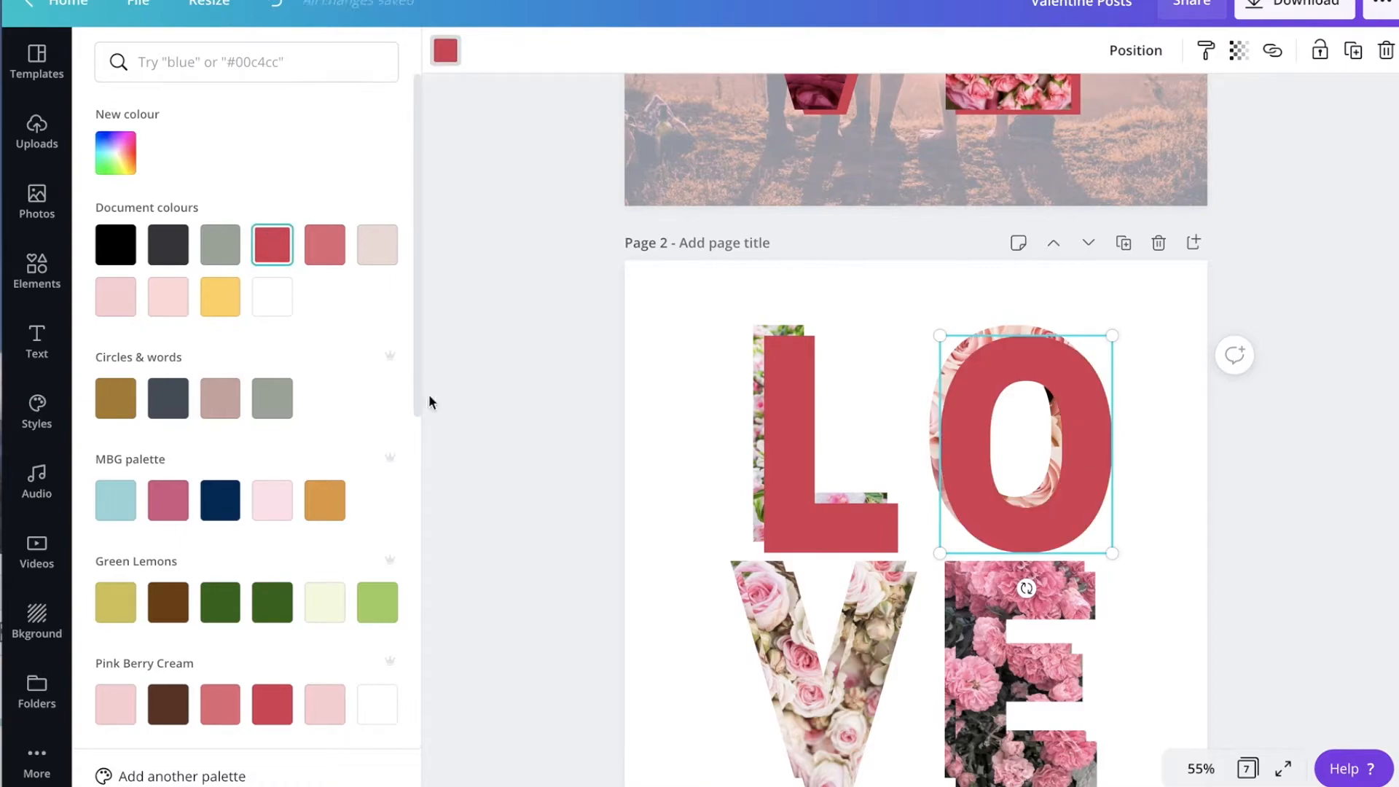
{"action": "left_click", "coordinate": [791, 733]}
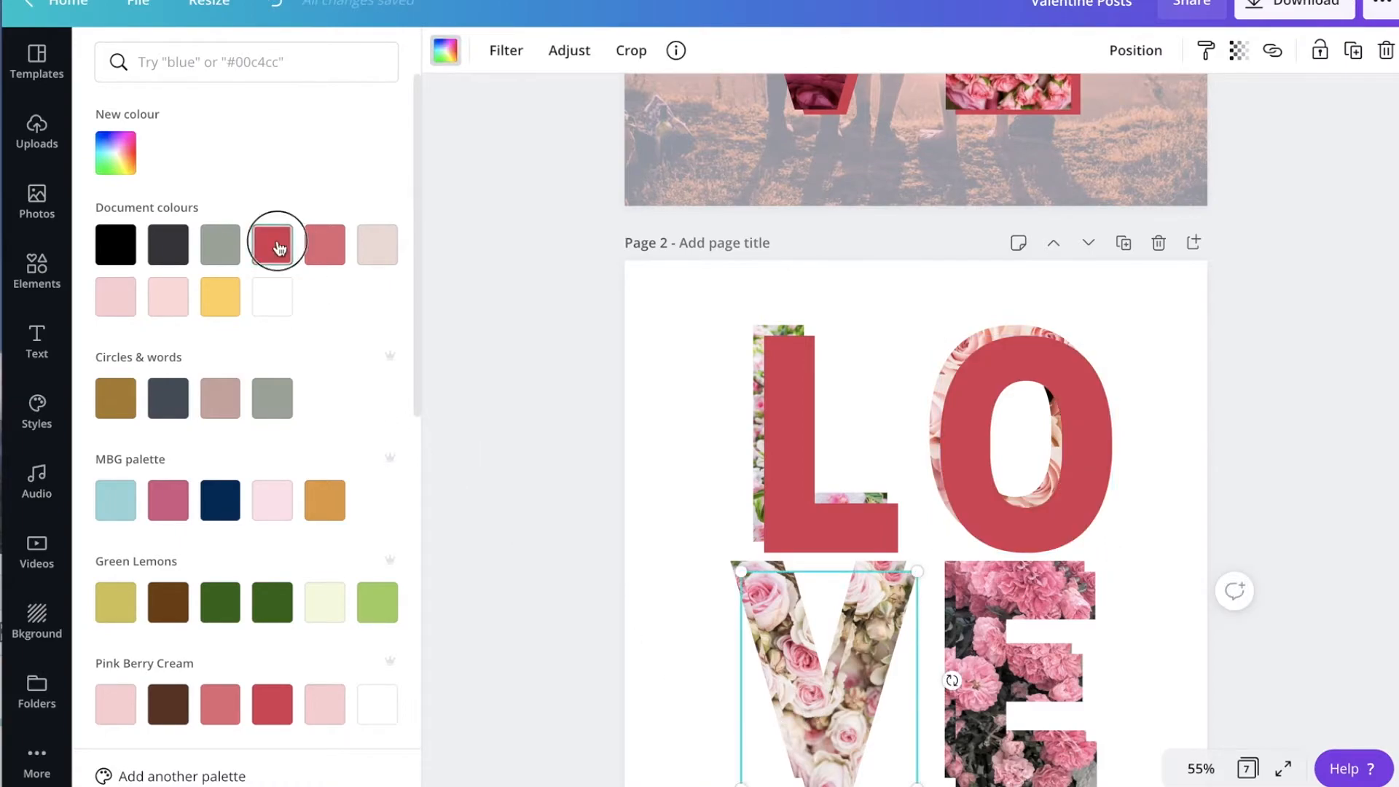
{"action": "left_click", "coordinate": [271, 244]}
{"action": "left_click", "coordinate": [1023, 597]}
{"action": "left_click", "coordinate": [273, 245]}
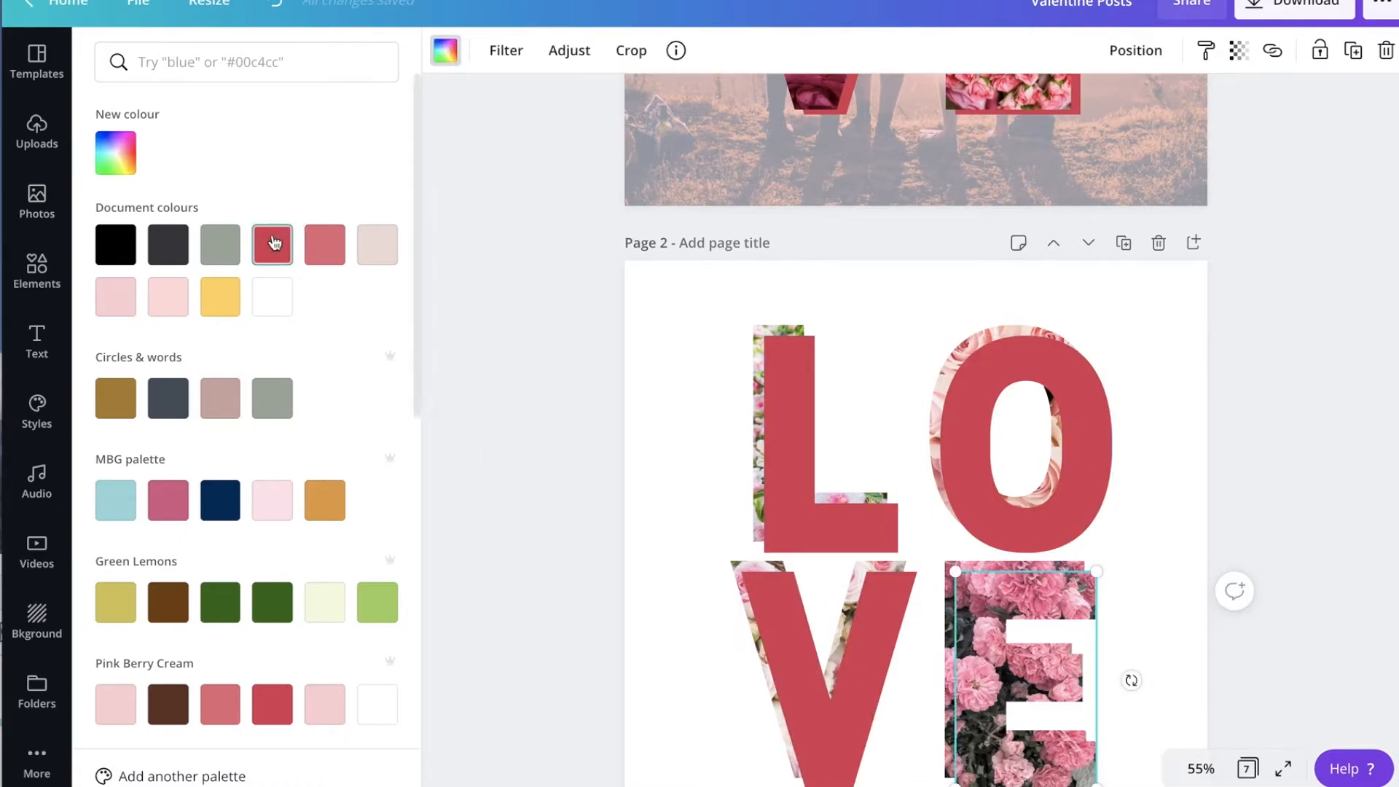
Send the four red LOVE letters backwards together until they sit behind the flower-filled letters
{"action": "left_click", "coordinate": [856, 518], "text": "shift"}
{"action": "left_click", "coordinate": [1017, 495], "text": "shift"}
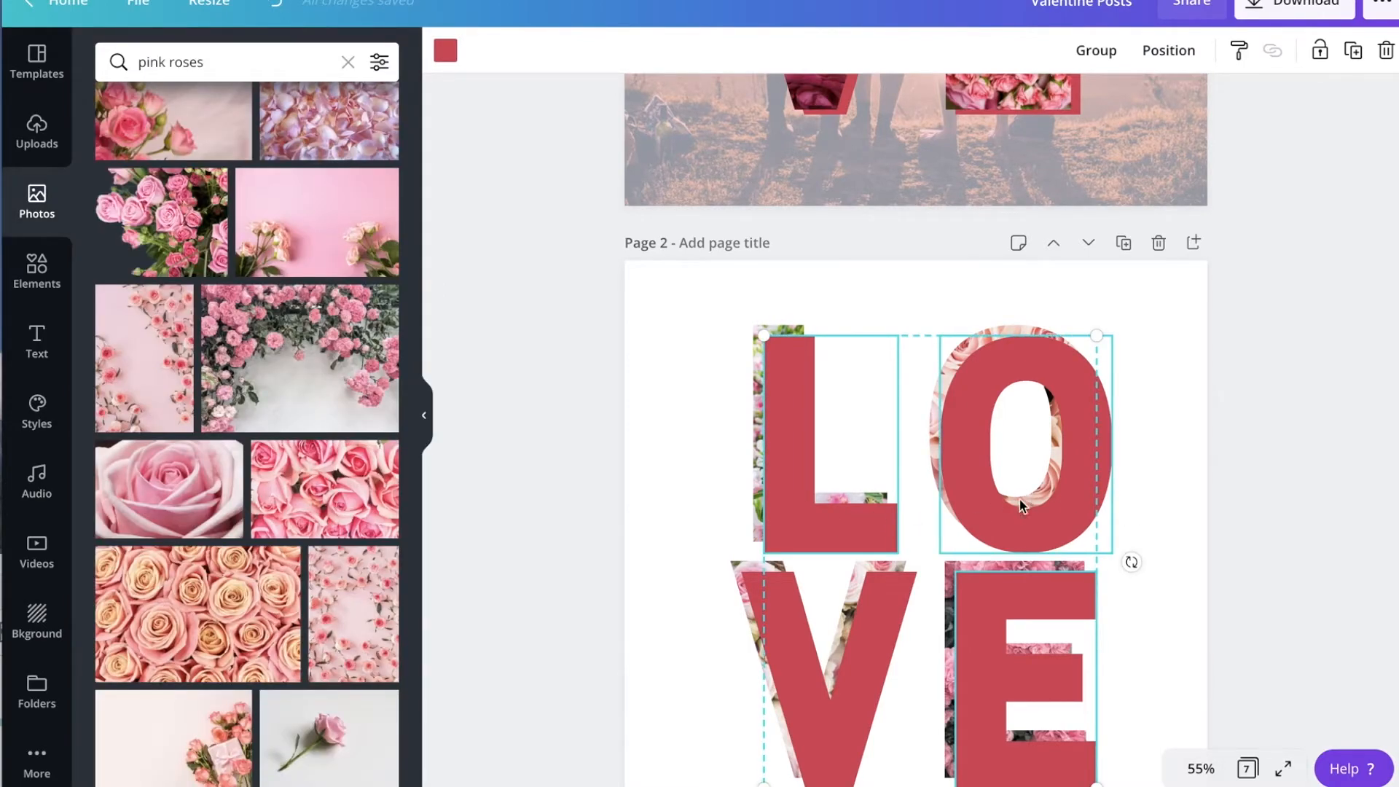
{"action": "left_click", "coordinate": [857, 662], "text": "shift"}
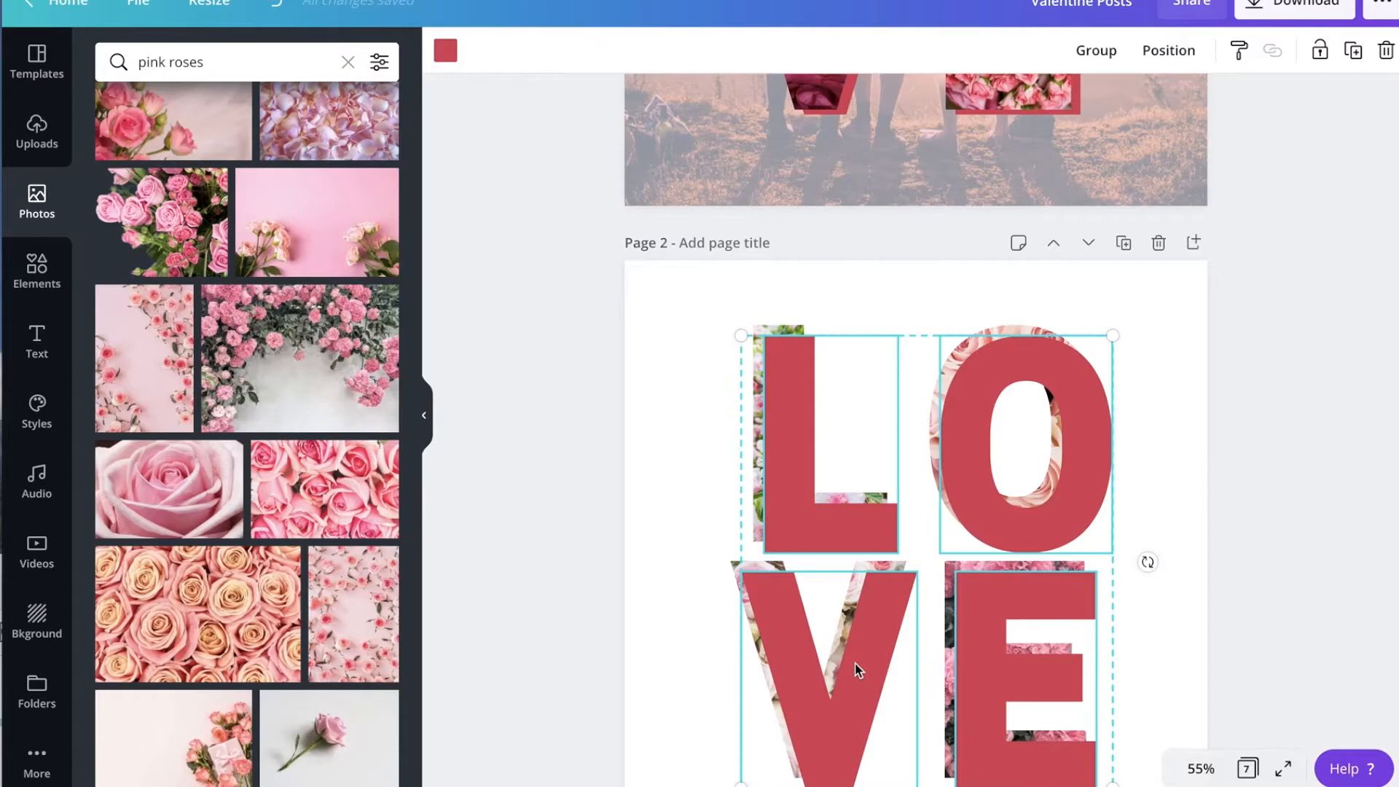
{"action": "left_click", "coordinate": [1183, 51]}
{"action": "left_click", "coordinate": [1128, 111]}
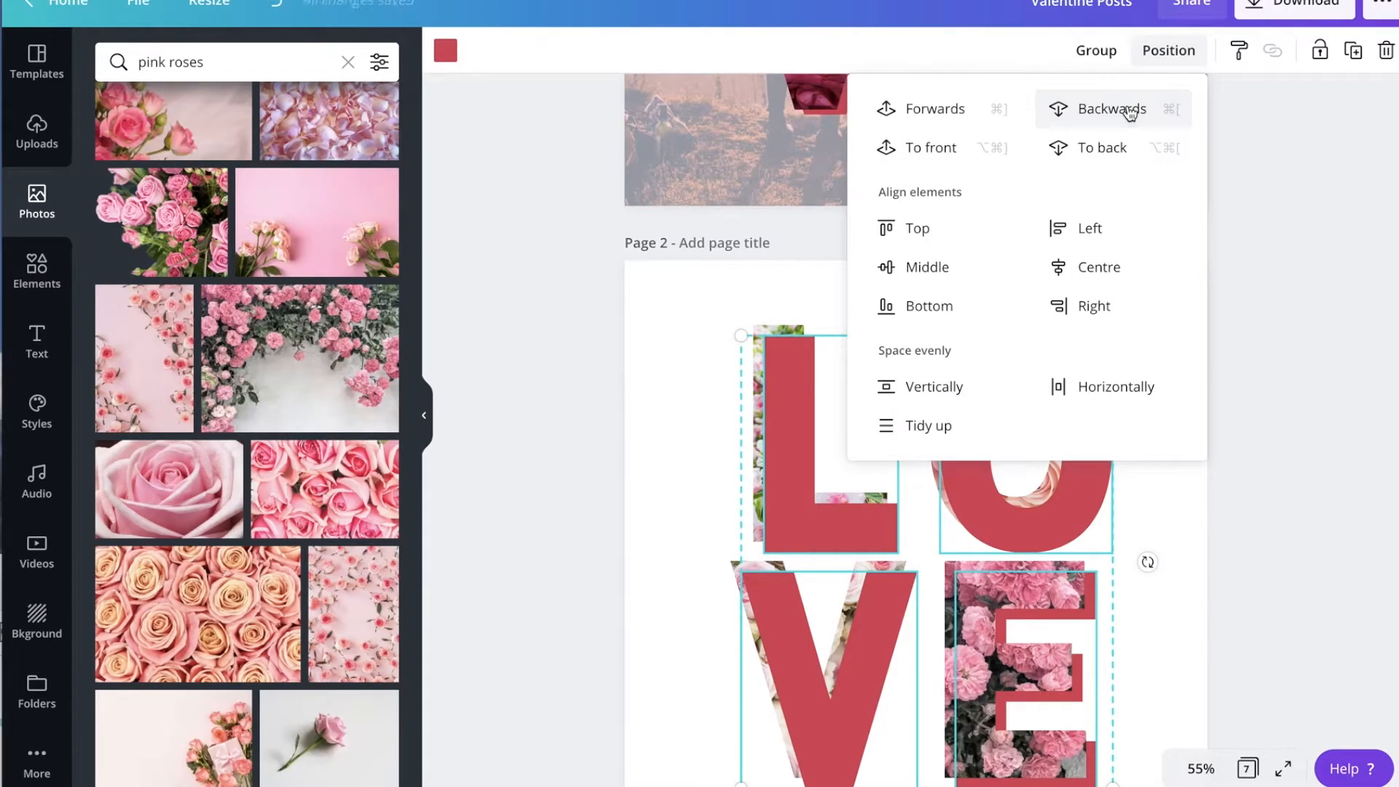
{"action": "left_click", "coordinate": [1128, 111]}
{"action": "left_click", "coordinate": [1129, 111]}
{"action": "left_click", "coordinate": [1128, 110]}
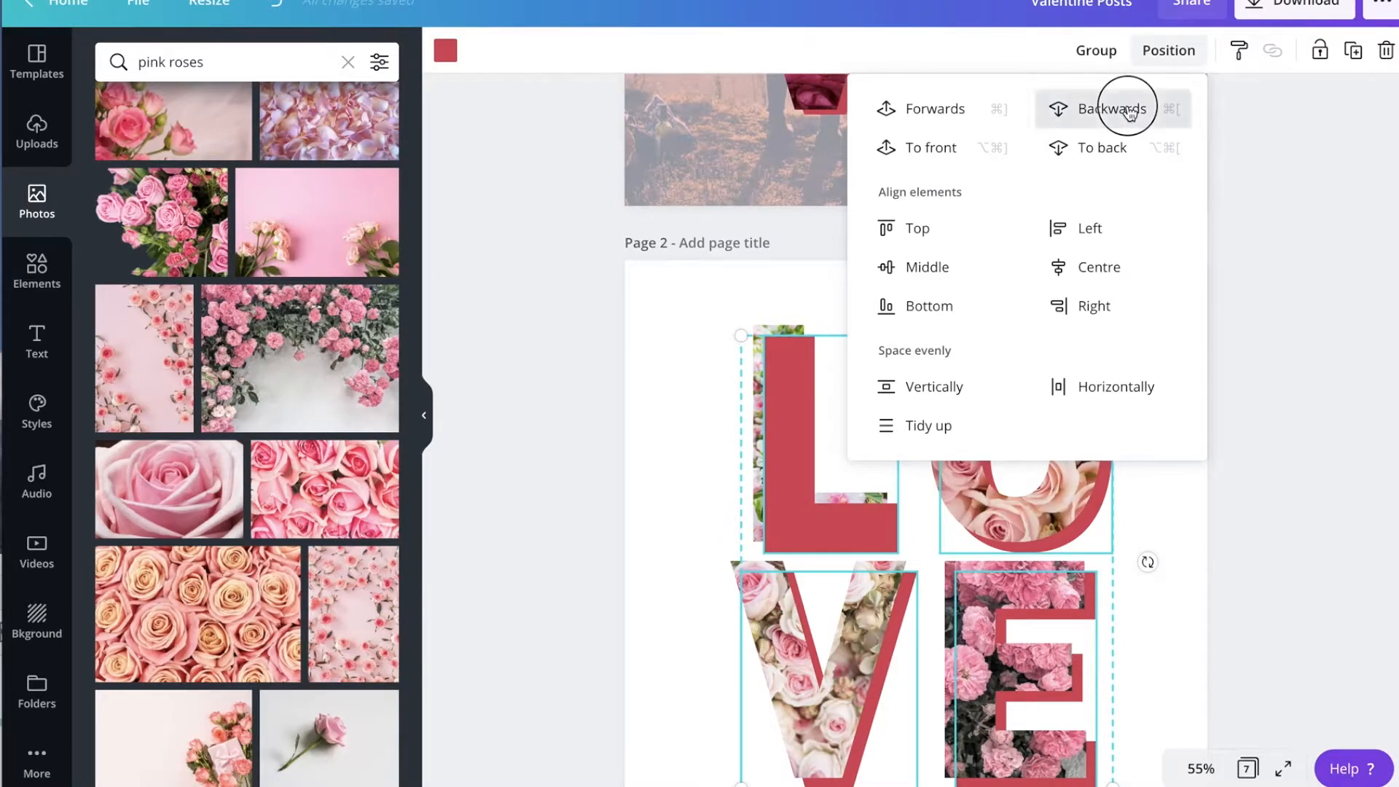
{"action": "left_click", "coordinate": [1284, 422]}
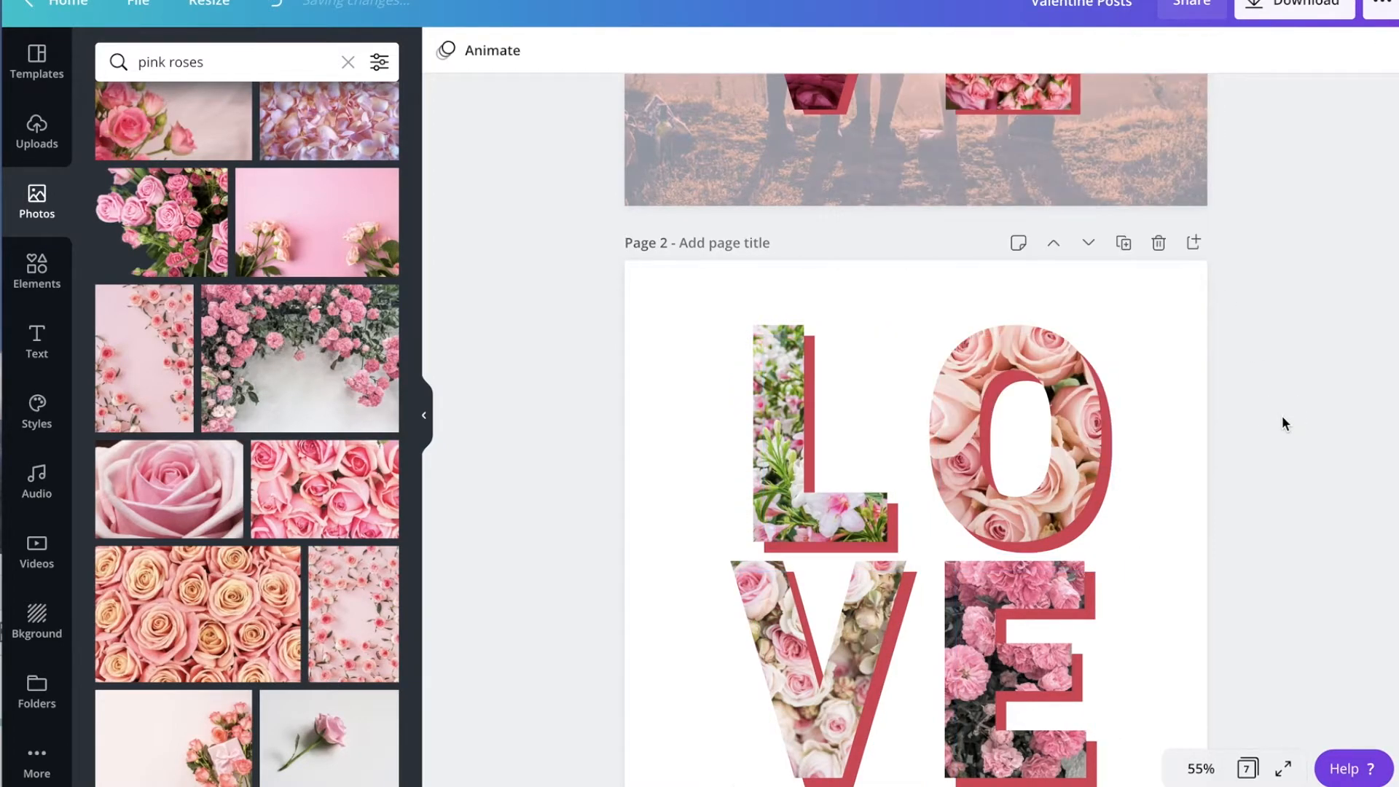
{"action": "scroll", "coordinate": [1283, 422], "scroll_direction": "down", "scroll_amount": 2}
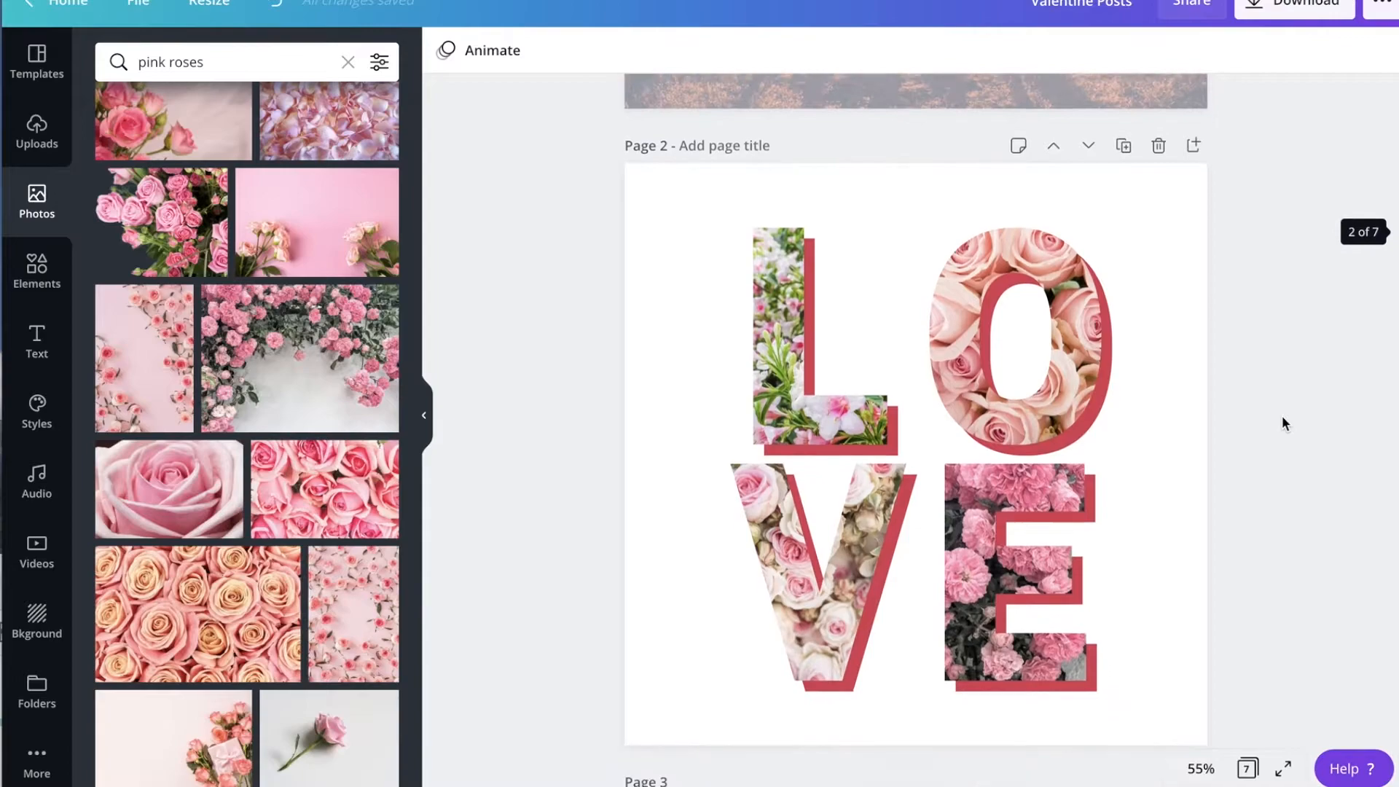
{"action": "scroll", "coordinate": [1282, 423], "scroll_direction": "up", "scroll_amount": 1}
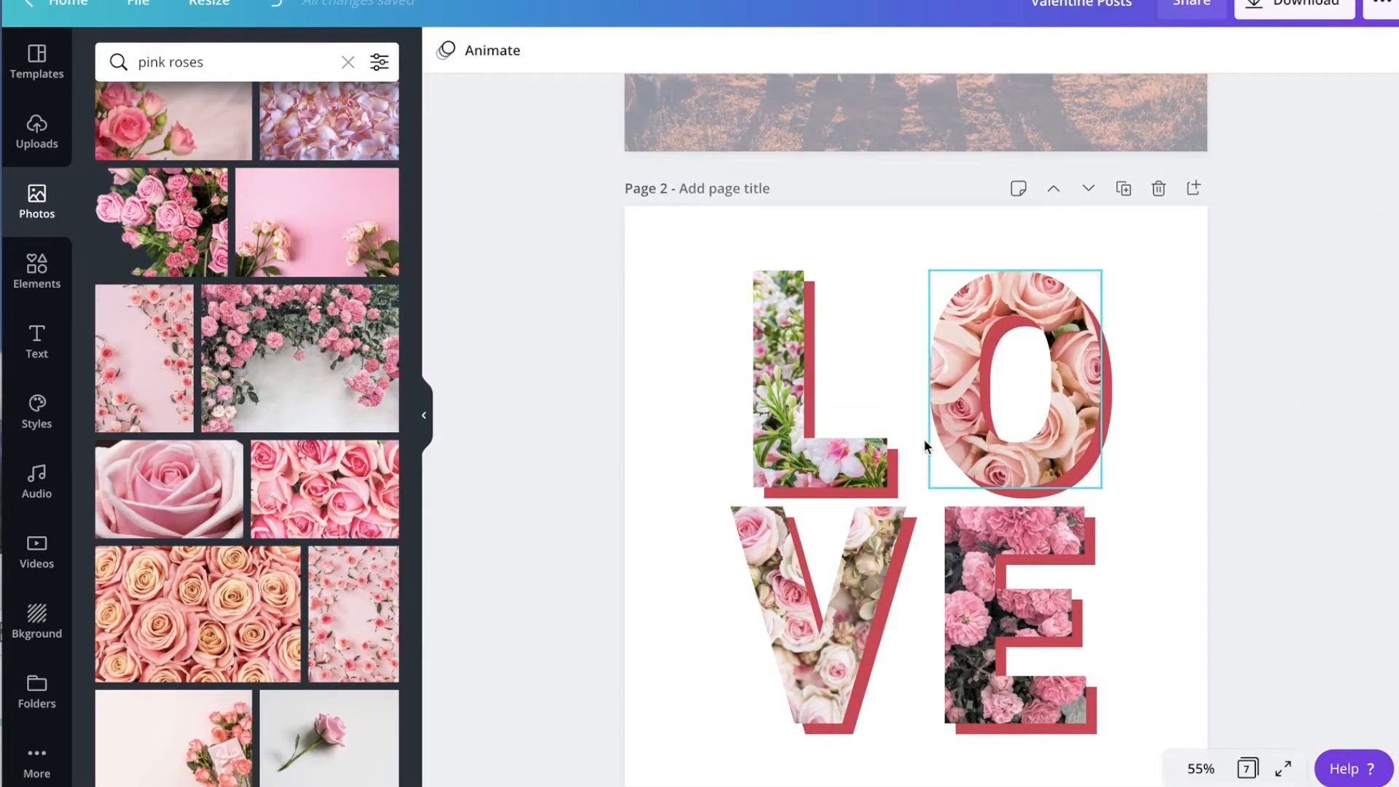
Select the four red backing letters together and nudge them slightly left to narrow their sideways offset from the floral letters
{"action": "left_click", "coordinate": [831, 371]}
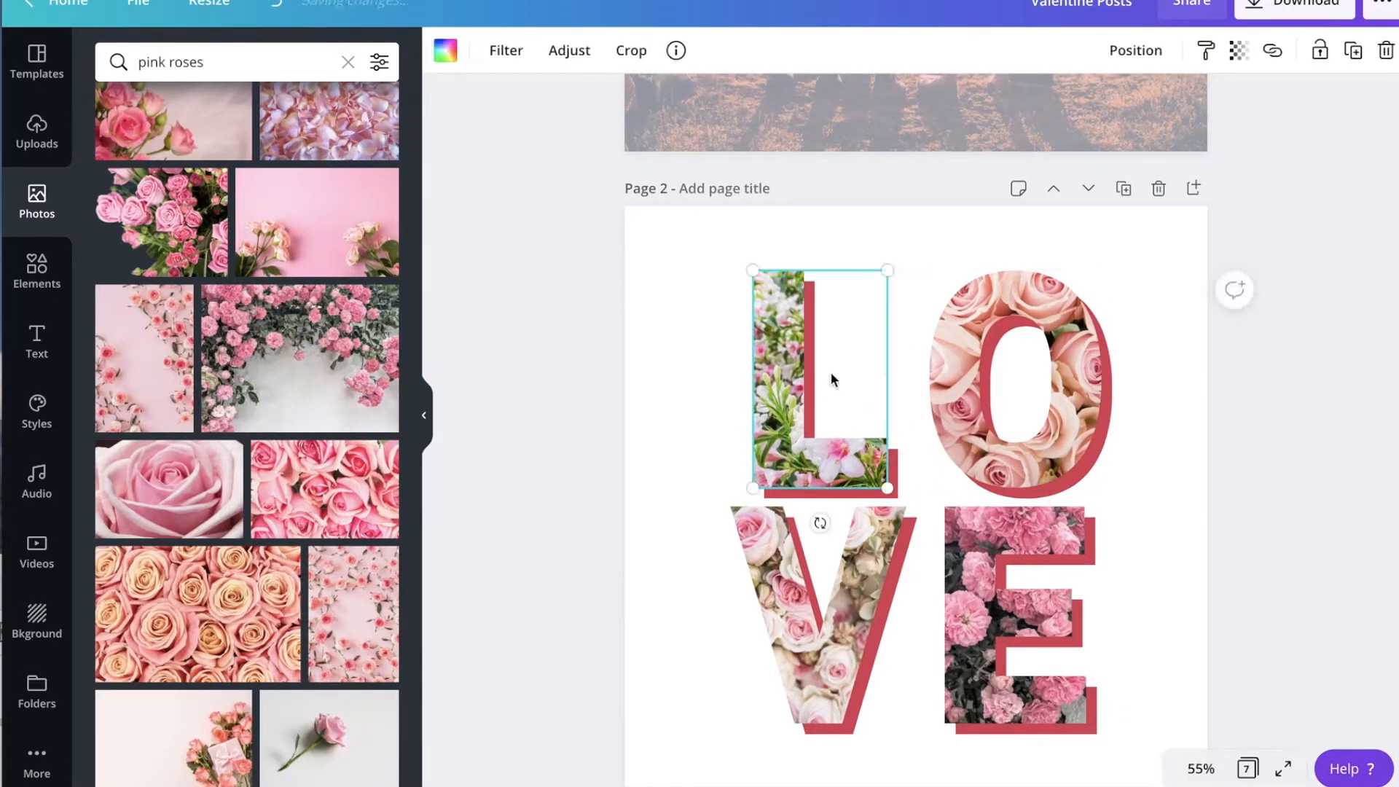
{"action": "left_click", "coordinate": [1113, 404]}
{"action": "left_click", "coordinate": [1110, 407]}
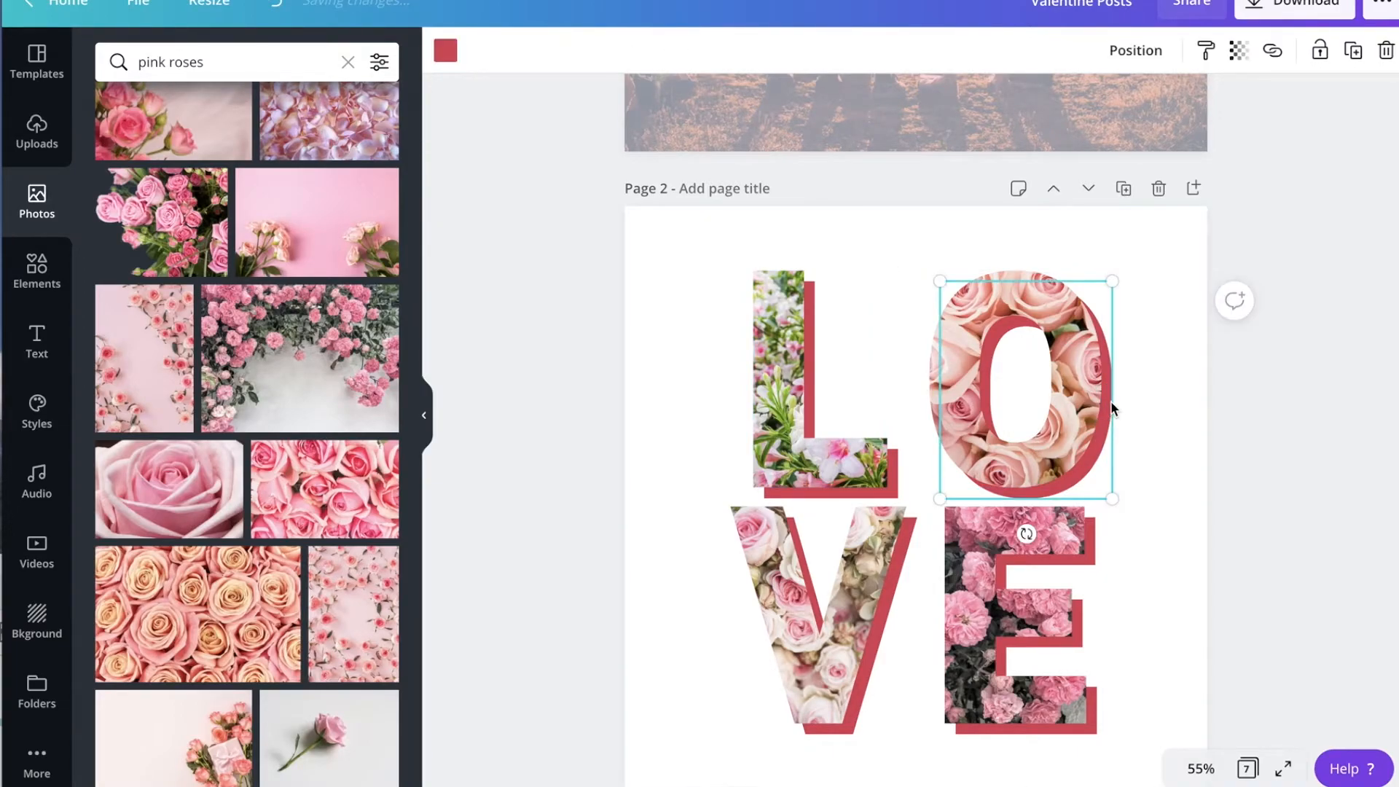
{"action": "left_click", "coordinate": [874, 387], "text": "shift"}
{"action": "left_click", "coordinate": [896, 559], "text": "shift"}
{"action": "left_click", "coordinate": [897, 561], "text": "shift"}
{"action": "left_click", "coordinate": [910, 558]}
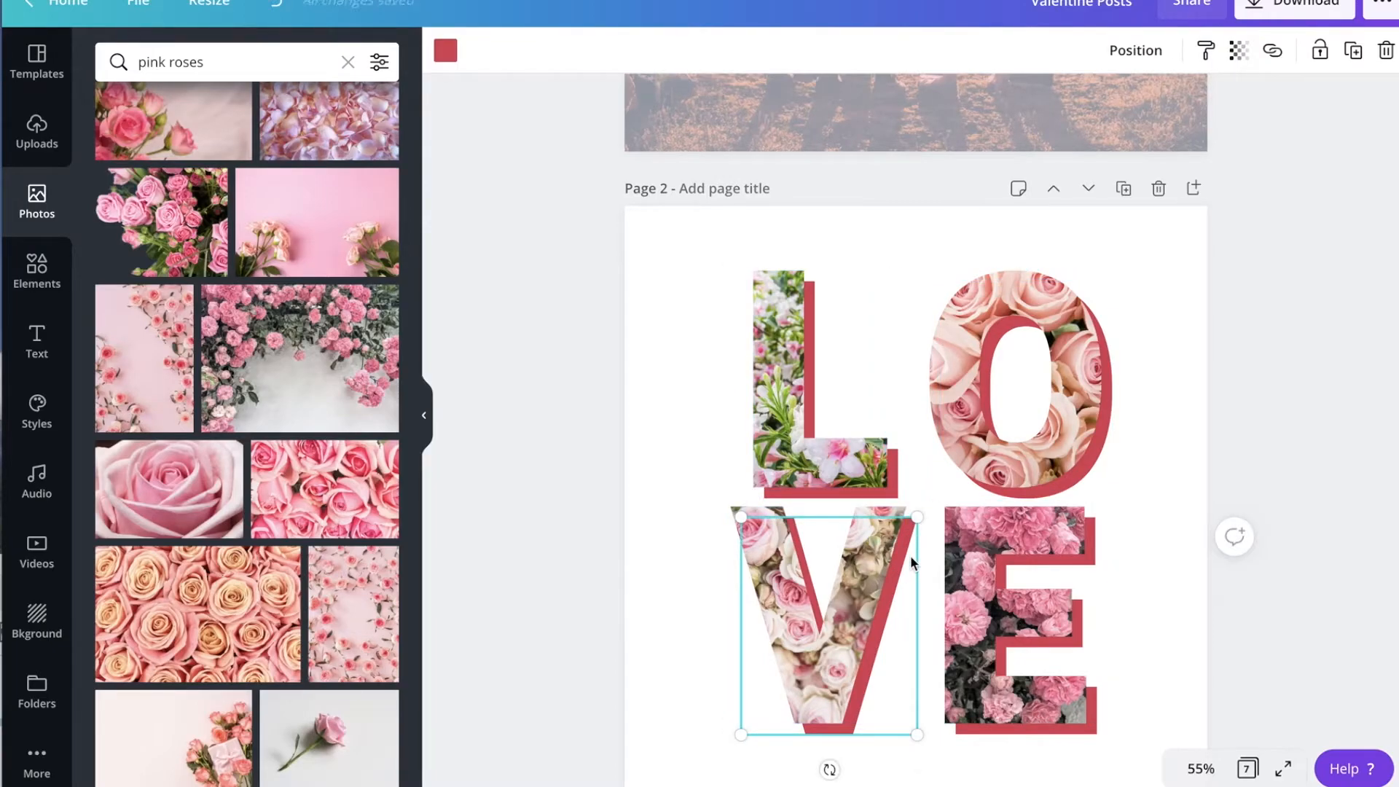
{"action": "left_click", "coordinate": [1064, 549], "text": "shift"}
{"action": "left_click", "coordinate": [1096, 438], "text": "shift"}
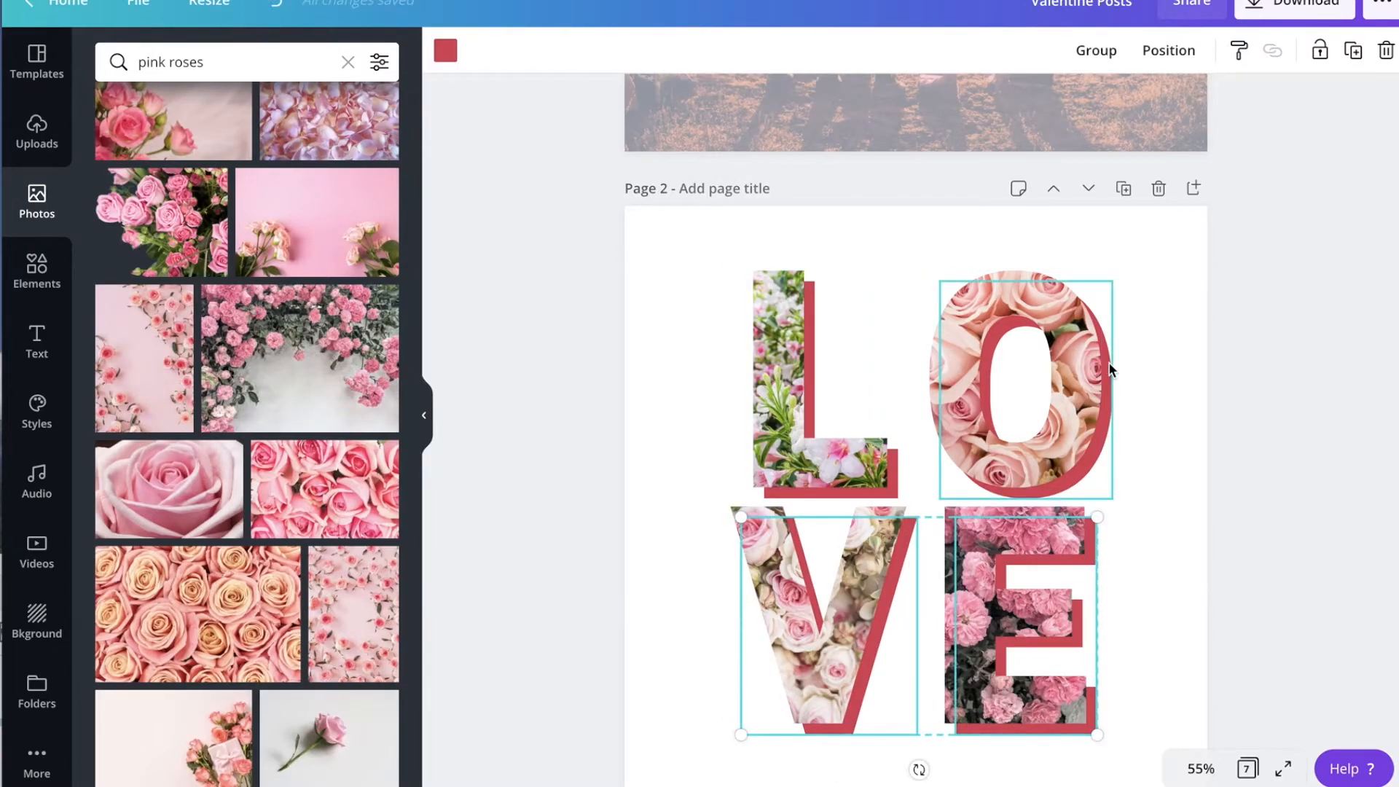
{"action": "left_click", "coordinate": [835, 341], "text": "shift"}
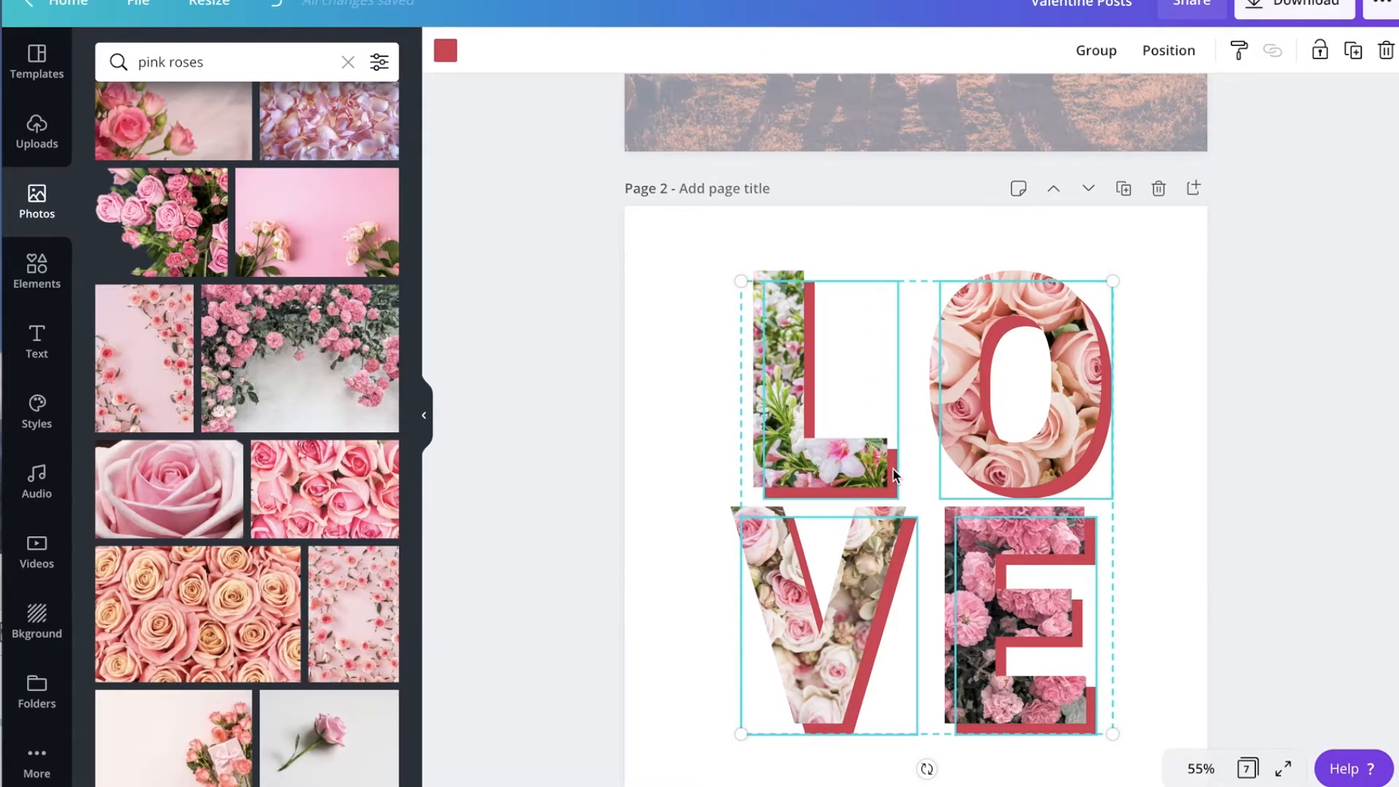
{"action": "key", "text": "Left"}
{"action": "key", "text": "Left"}
{"action": "key", "text": "Left"}
{"action": "key", "text": "Left"}
{"action": "key", "text": "Left"}
{"action": "key", "text": "Left"}
{"action": "key", "text": "Left"}
{"action": "key", "text": "Left"}
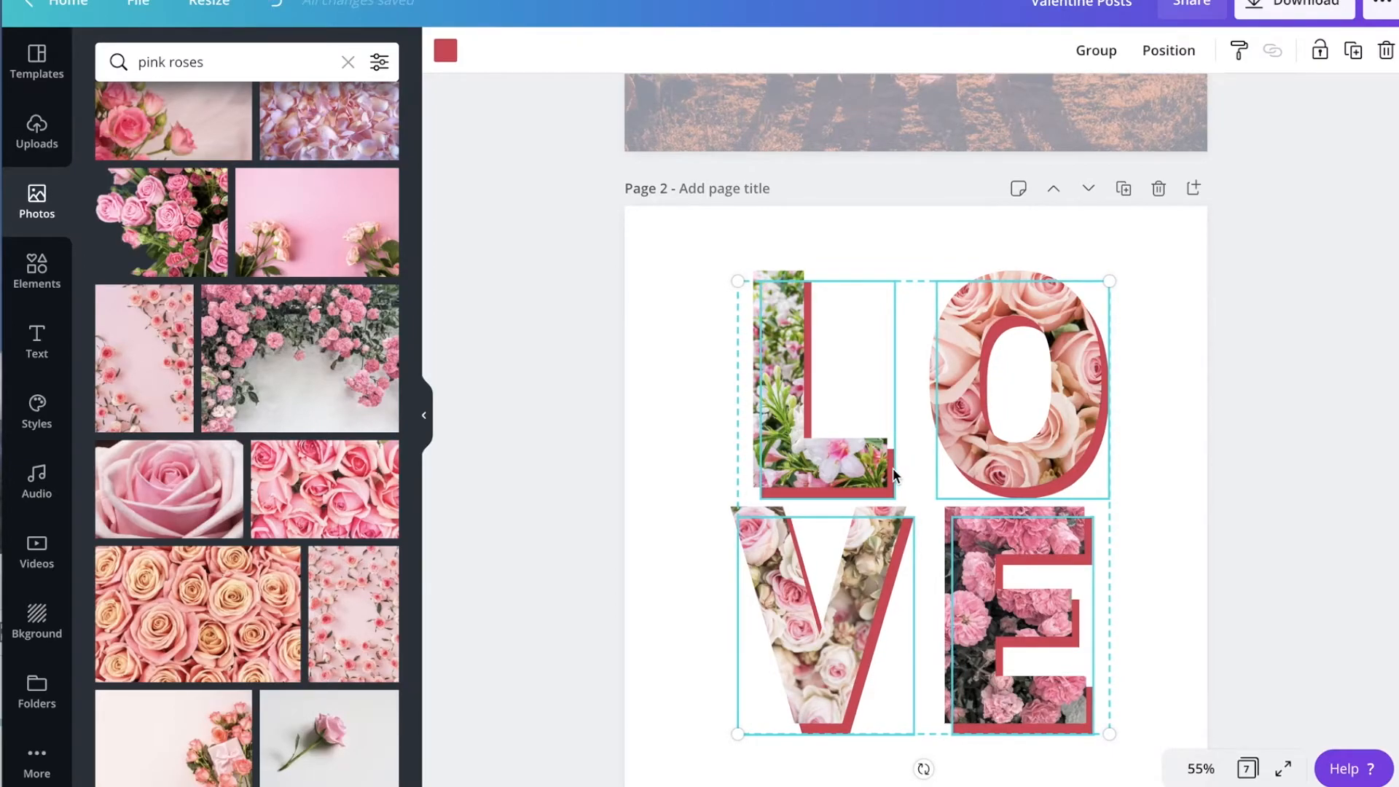
Nudge the red backing letters slightly up and fine-tune their sideways offset to leave a thin shadow right of and below the floral letters
{"action": "key", "text": "Up"}
{"action": "key", "text": "Up"}
{"action": "key", "text": "Up"}
{"action": "key", "text": "Up"}
{"action": "key", "text": "Up"}
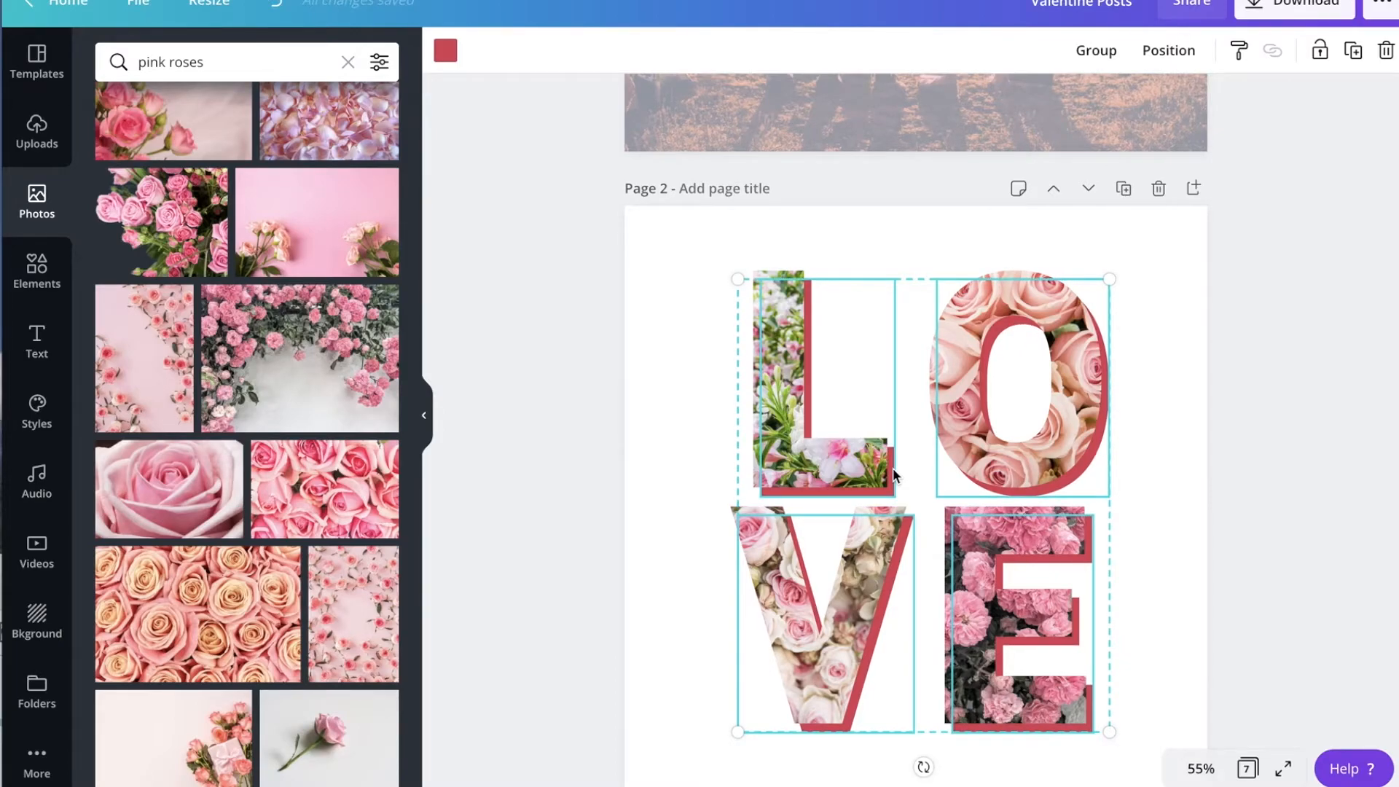
{"action": "key", "text": "Left"}
{"action": "key", "text": "Left"}
{"action": "key", "text": "Left"}
{"action": "key", "text": "Left"}
{"action": "key", "text": "Left"}
{"action": "key", "text": "Left"}
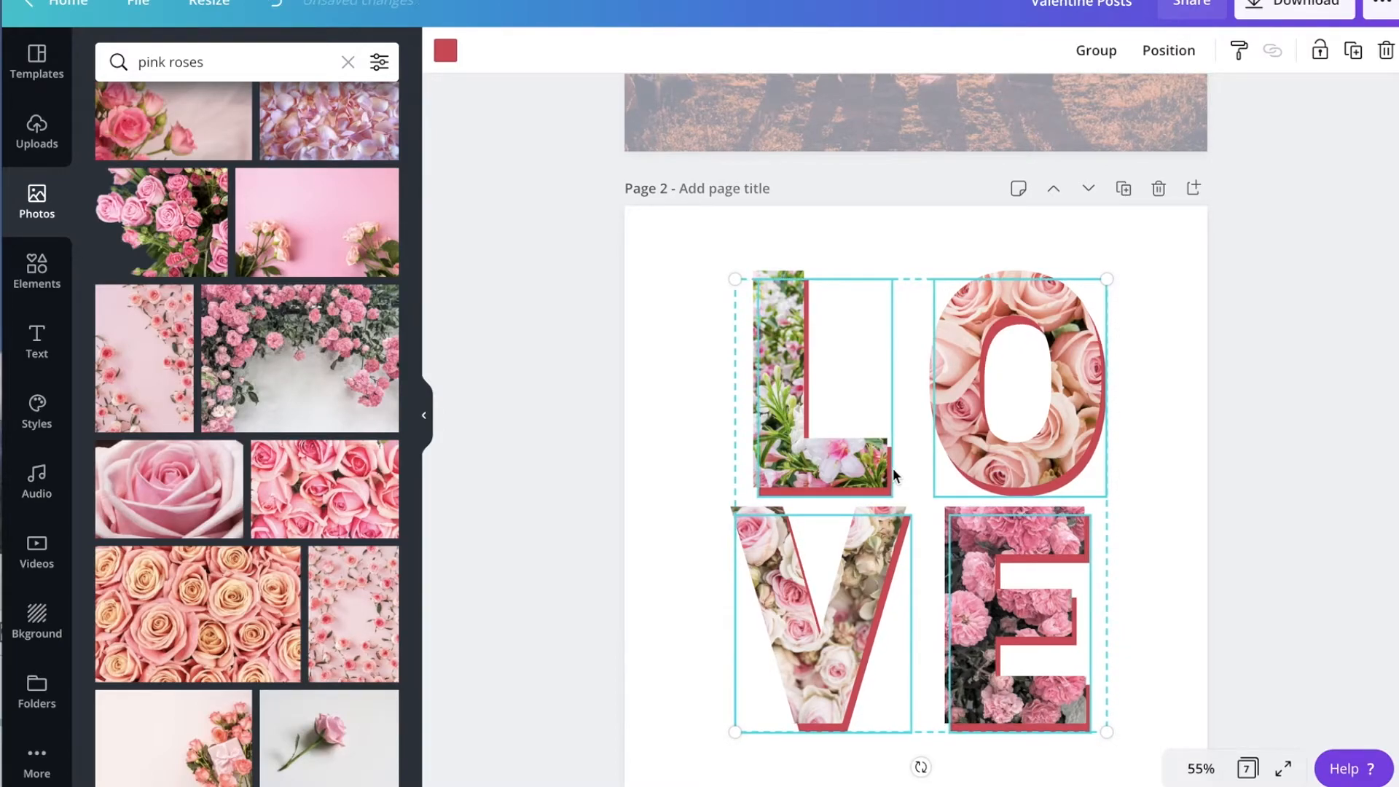
{"action": "key", "text": "Right"}
{"action": "key", "text": "Right"}
{"action": "key", "text": "Right"}
{"action": "key", "text": "Right"}
{"action": "key", "text": "Right"}
{"action": "key", "text": "Right"}
{"action": "key", "text": "Right"}
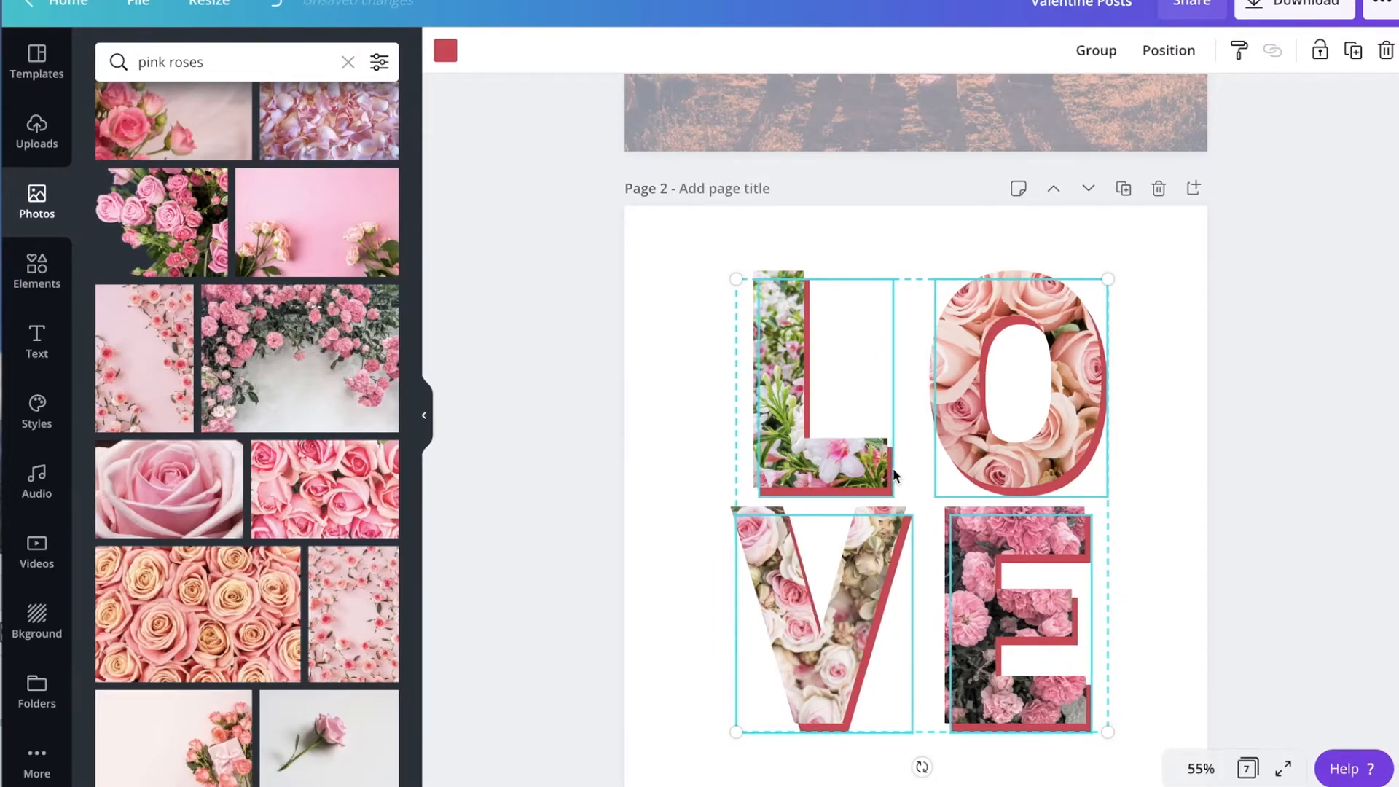
{"action": "key", "text": "Up"}
{"action": "key", "text": "Up"}
{"action": "key", "text": "Up"}
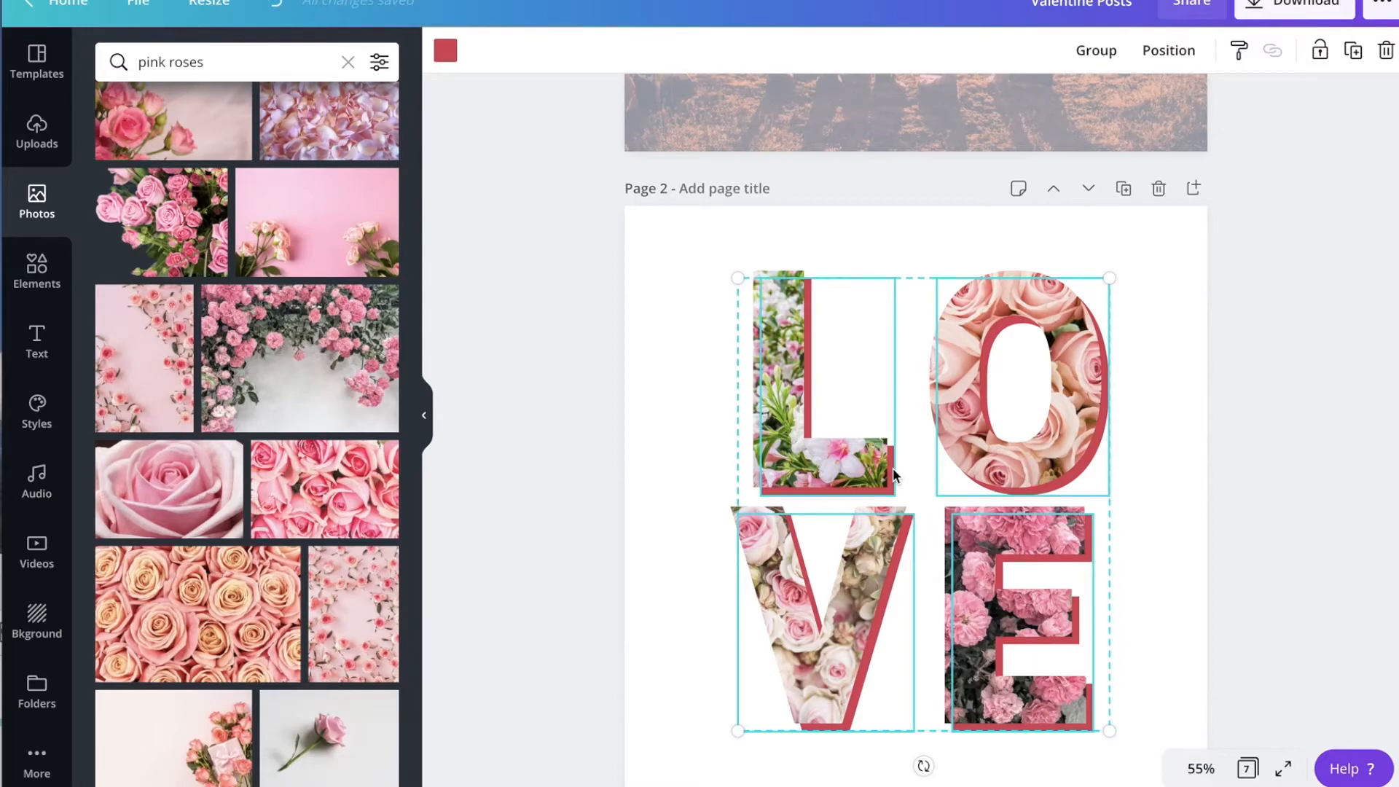
{"action": "left_click", "coordinate": [1159, 397]}
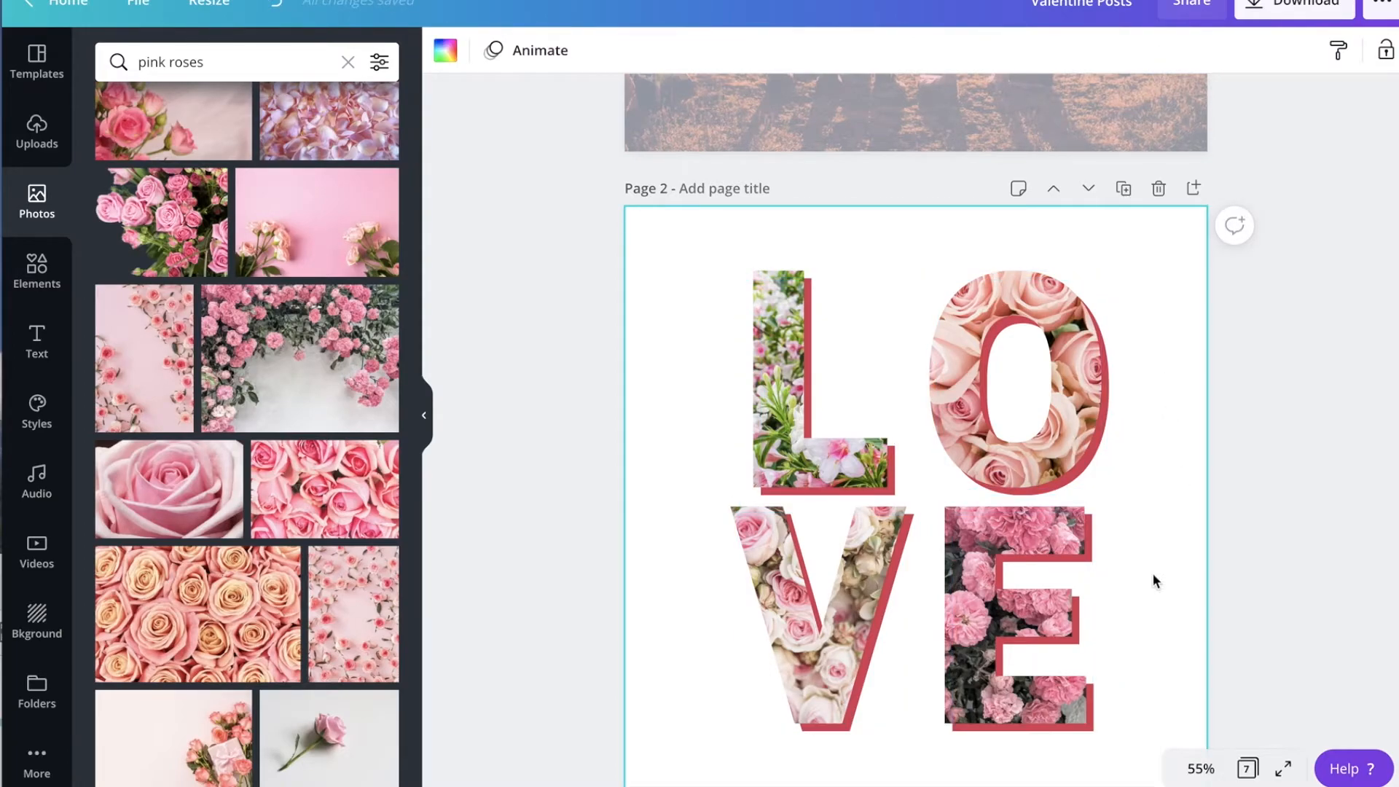
Group all the floral and red LOVE letters, scale the group down to about 625 × 762, and centre it on page 2
{"action": "left_click_drag", "start_coordinate": [688, 355], "coordinate": [1121, 688]}
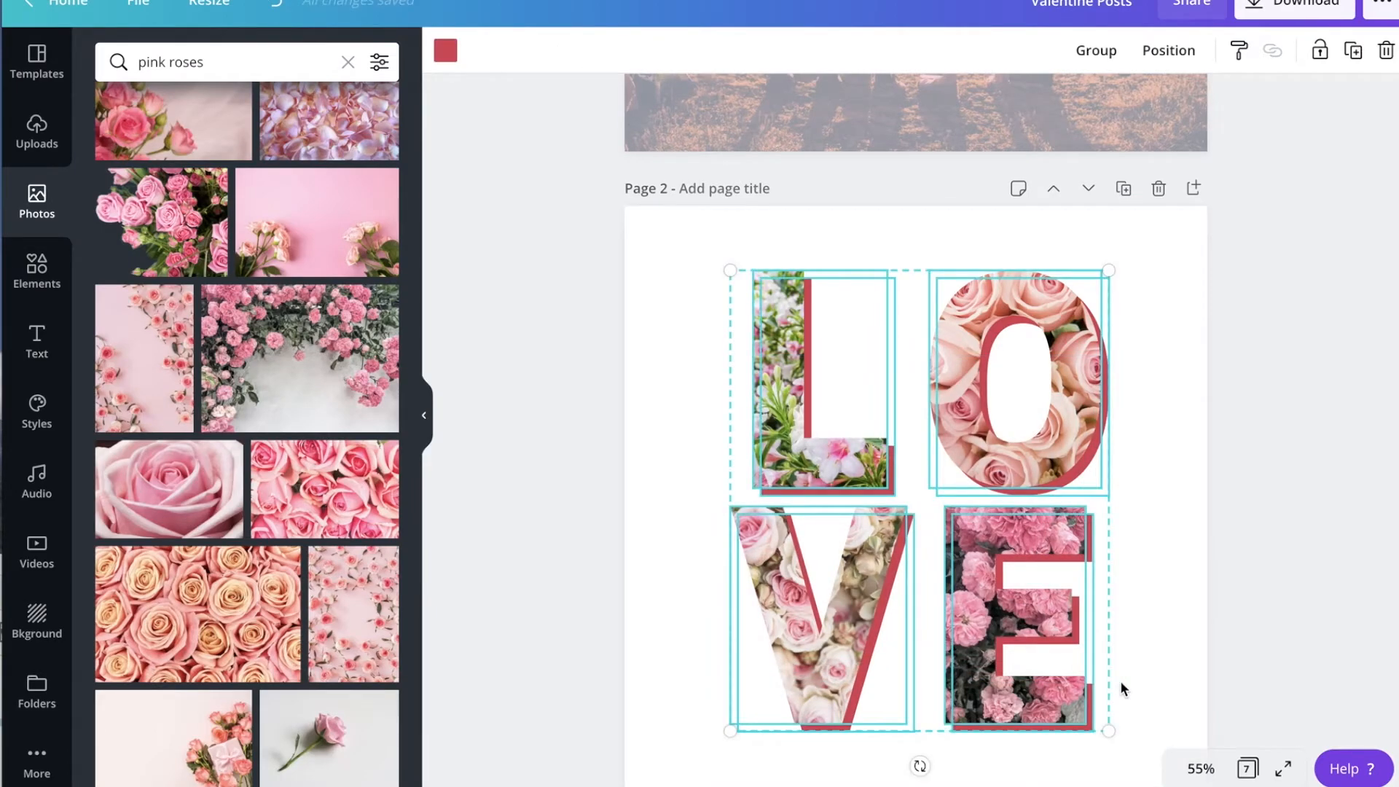
{"action": "left_click", "coordinate": [1096, 50]}
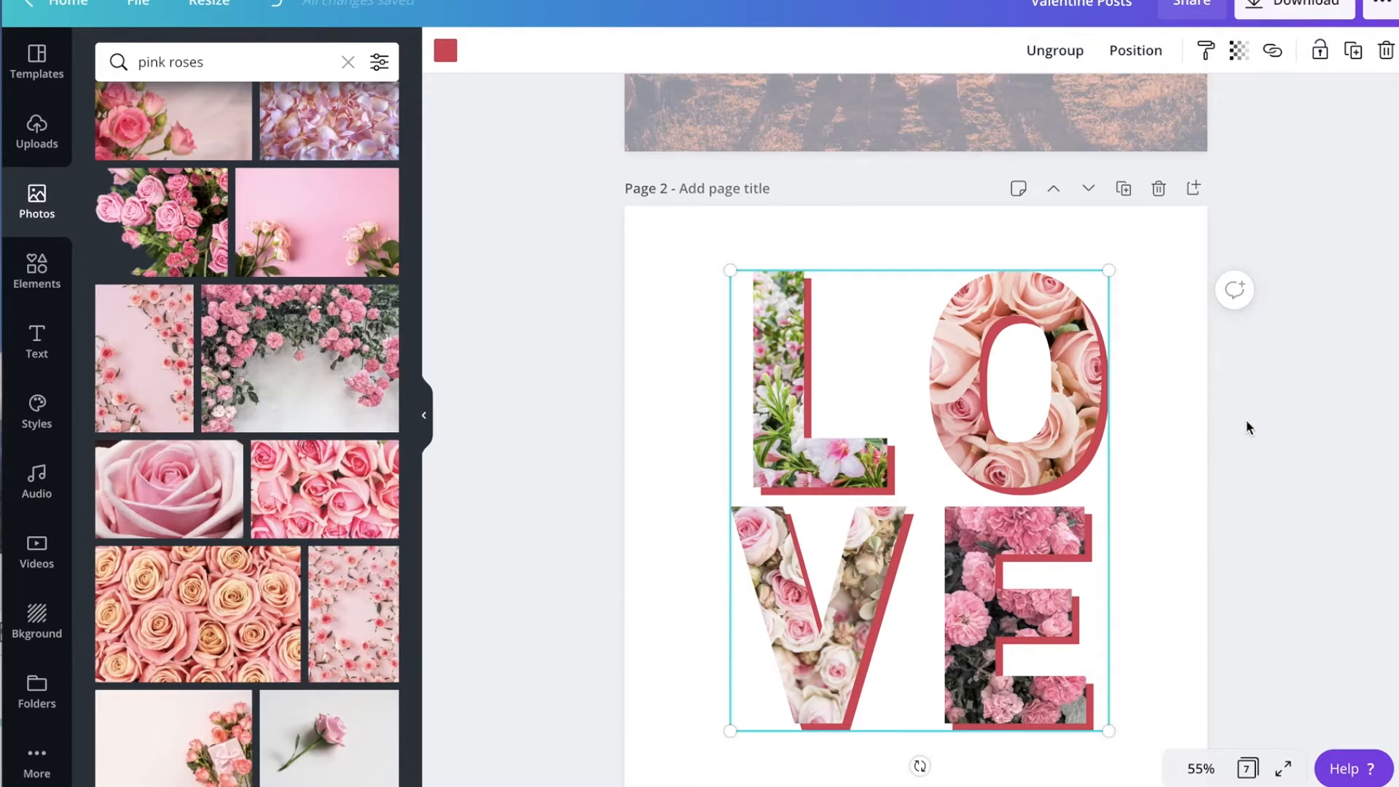
{"action": "mouse_move", "coordinate": [990, 465]}
{"action": "left_mouse_down"}
{"action": "mouse_move", "coordinate": [889, 462]}
{"action": "mouse_move", "coordinate": [1008, 462]}
{"action": "mouse_move", "coordinate": [985, 460]}
{"action": "left_mouse_up"}
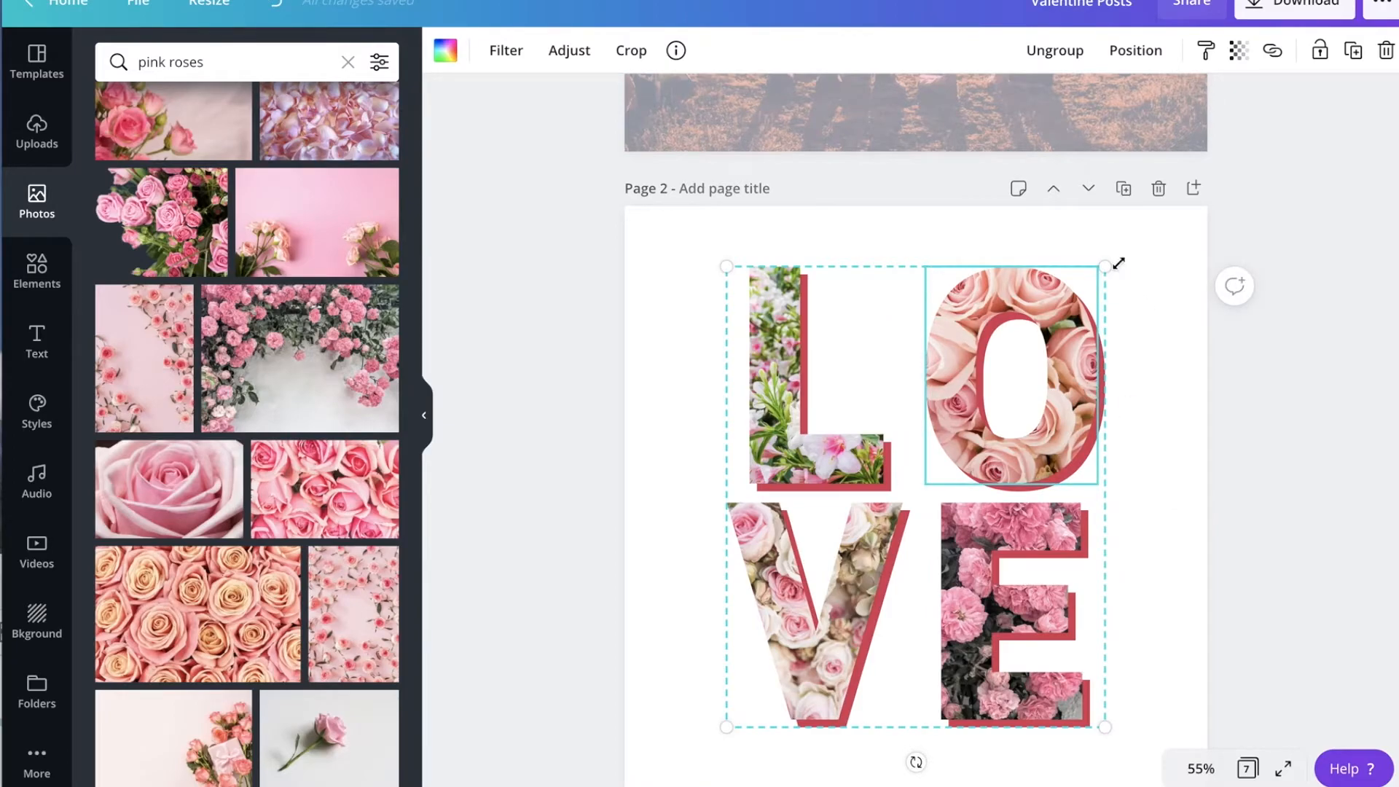
{"action": "left_click_drag", "start_coordinate": [1104, 267], "coordinate": [1061, 313]}
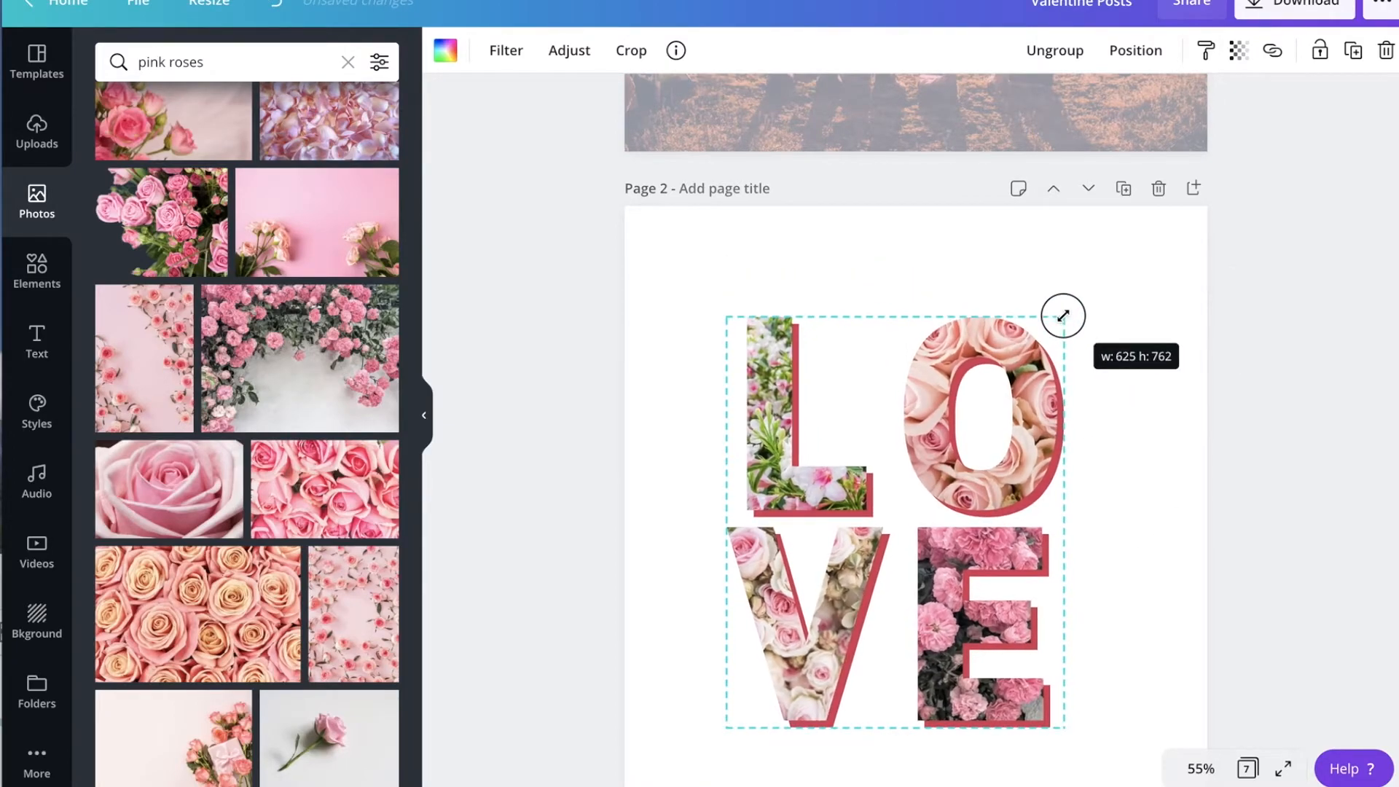
{"action": "left_click_drag", "start_coordinate": [966, 454], "coordinate": [988, 430]}
{"action": "left_click", "coordinate": [1105, 391]}
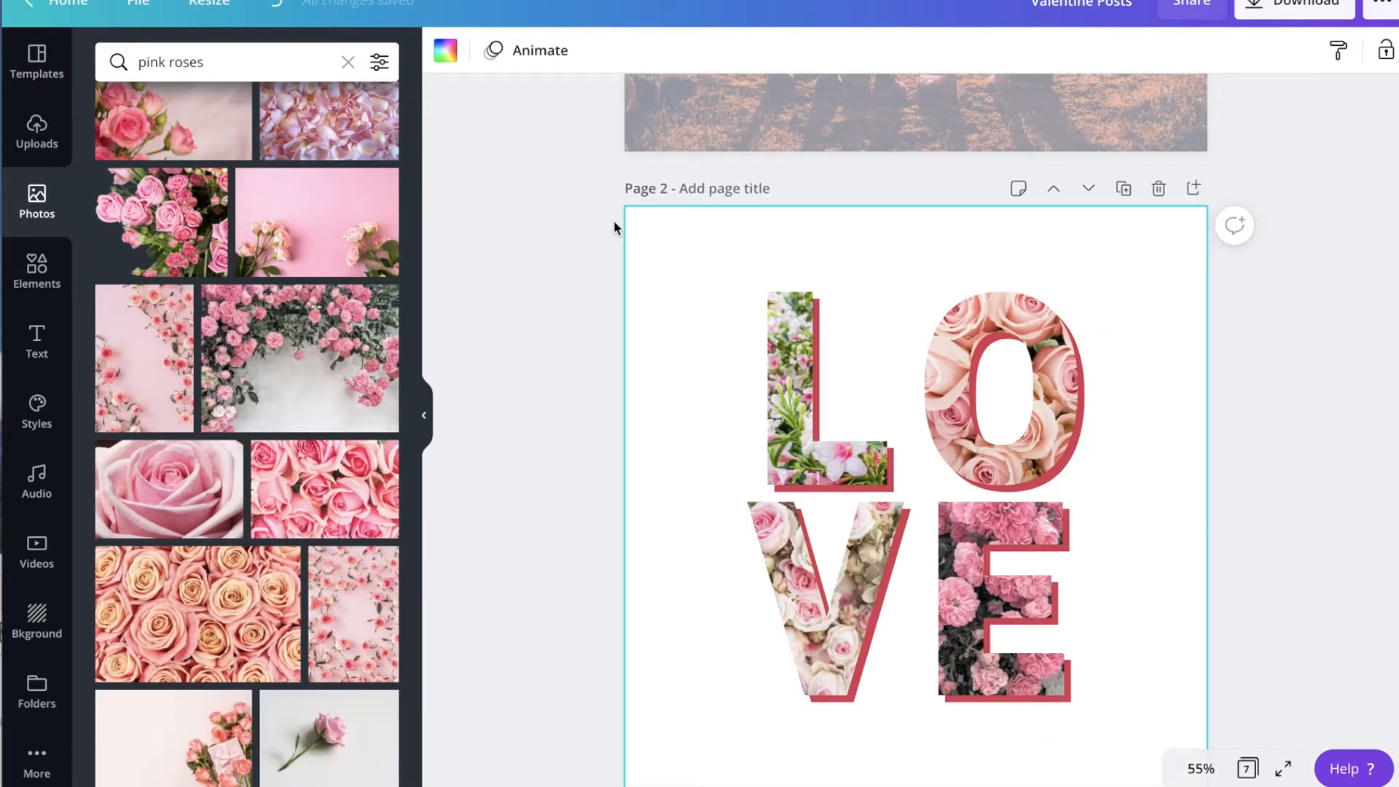
Search the photos for "hugs" and set the picture of friends embracing in a sunset field as page 2's background
{"action": "scroll", "coordinate": [614, 228], "scroll_direction": "up", "scroll_amount": 3}
{"action": "scroll", "coordinate": [613, 227], "scroll_direction": "up", "scroll_amount": 3}
{"action": "scroll", "coordinate": [614, 228], "scroll_direction": "down", "scroll_amount": 5}
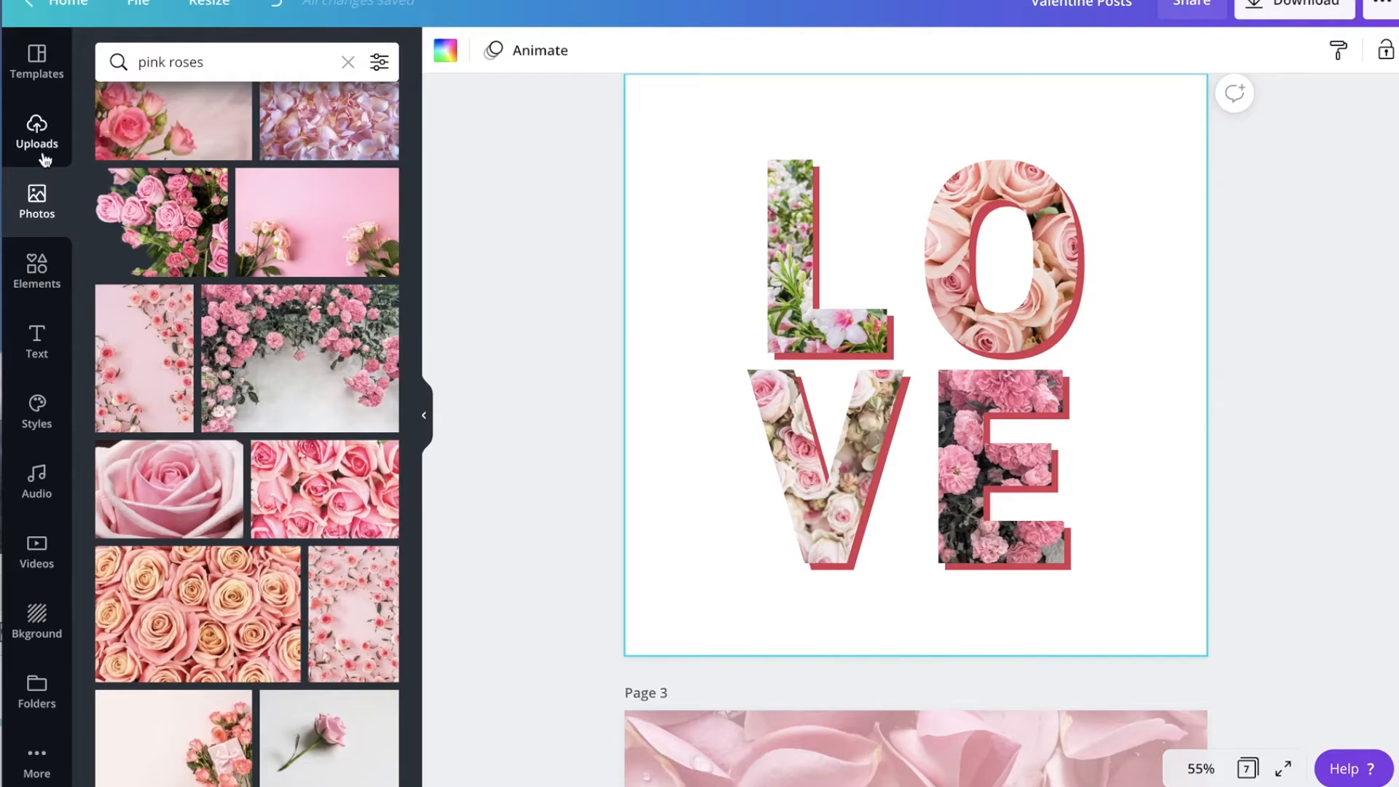
{"action": "left_click", "coordinate": [240, 62]}
{"action": "triple_click", "coordinate": [240, 62]}
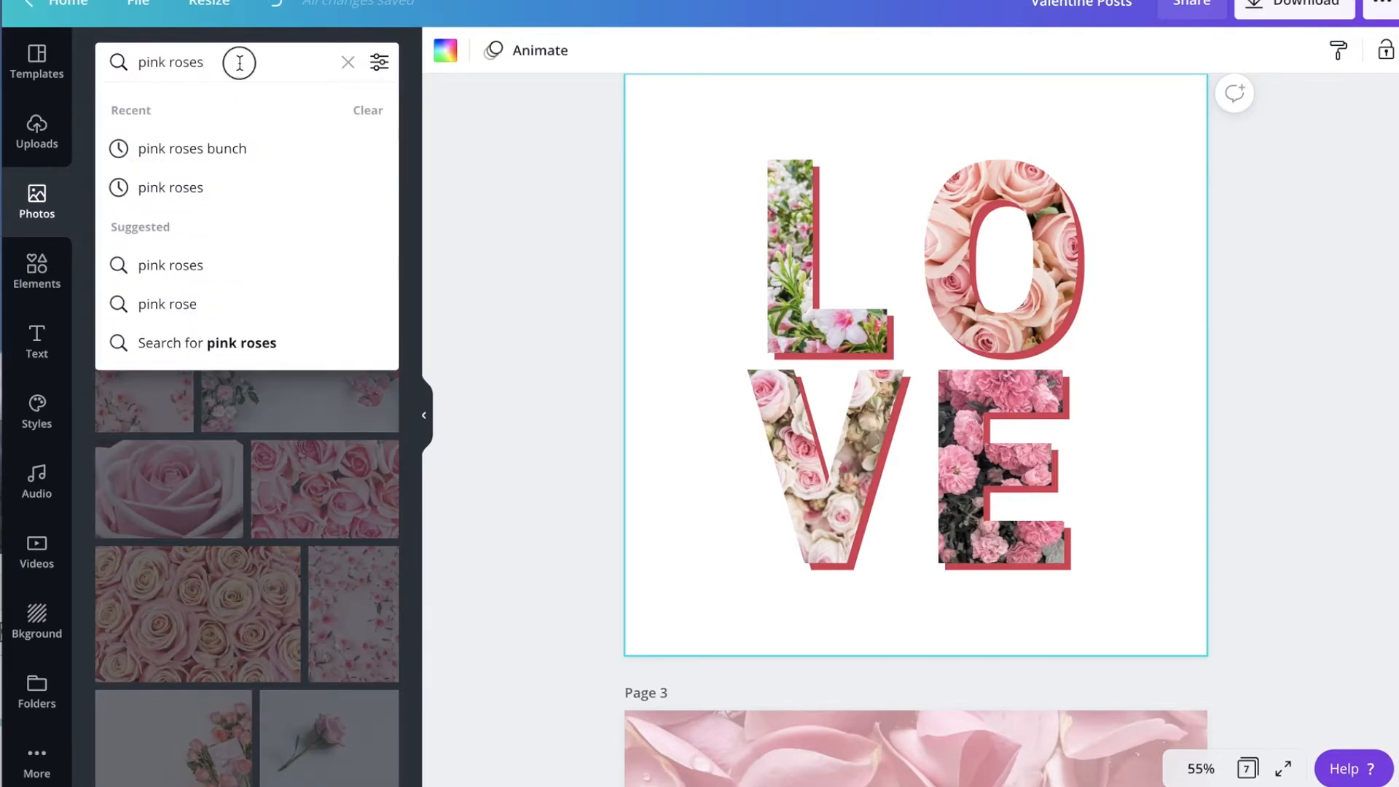
{"action": "type", "text": "hugs"}
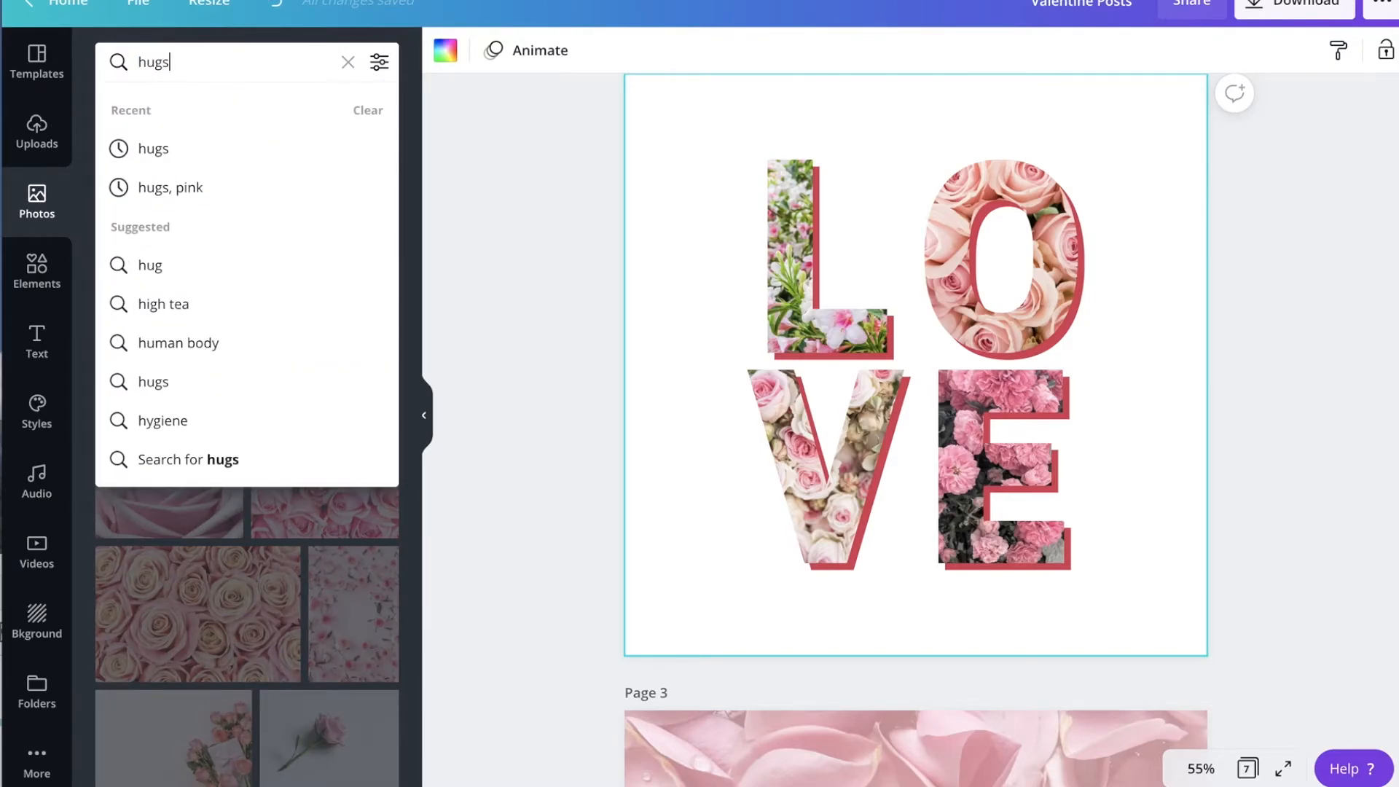
{"action": "key", "text": "Return"}
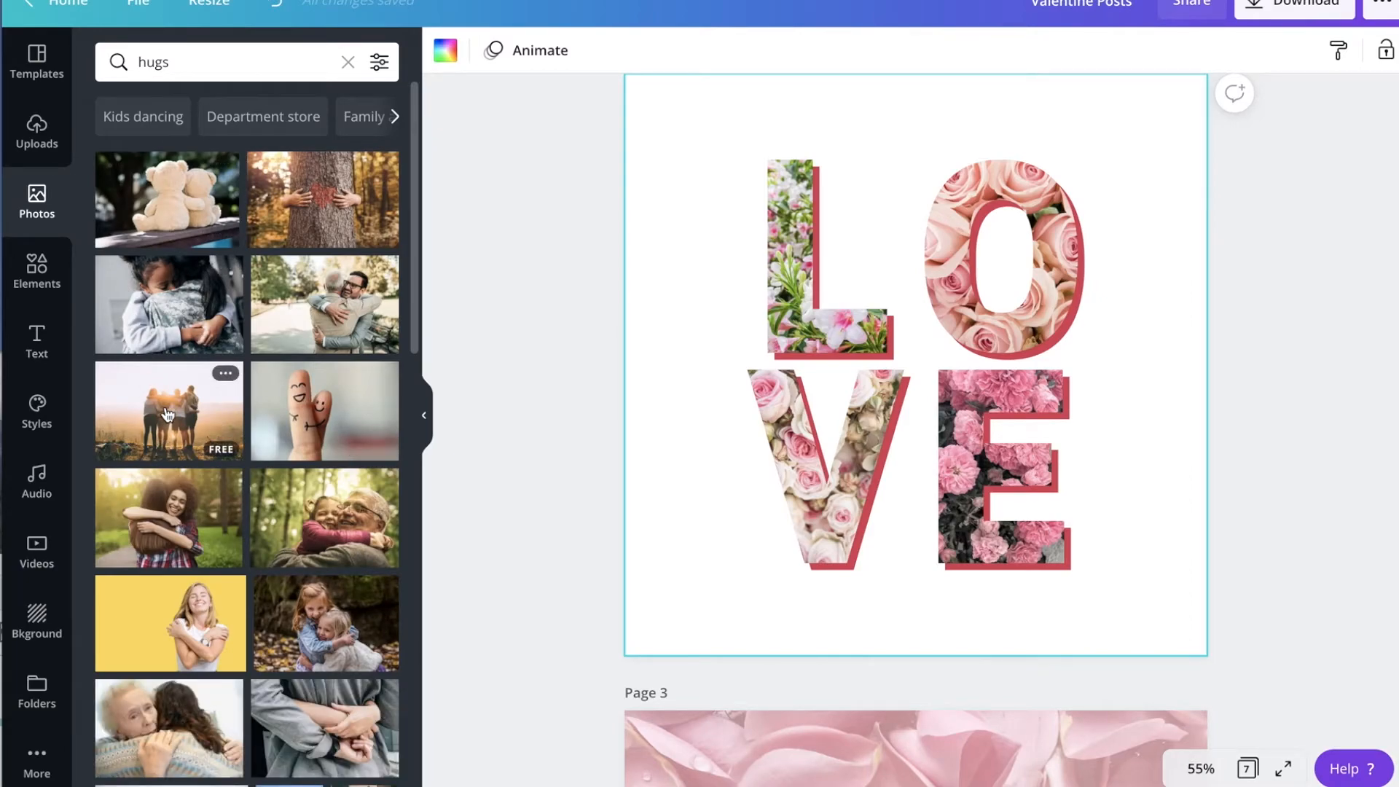
{"action": "left_click_drag", "start_coordinate": [167, 414], "coordinate": [656, 426]}
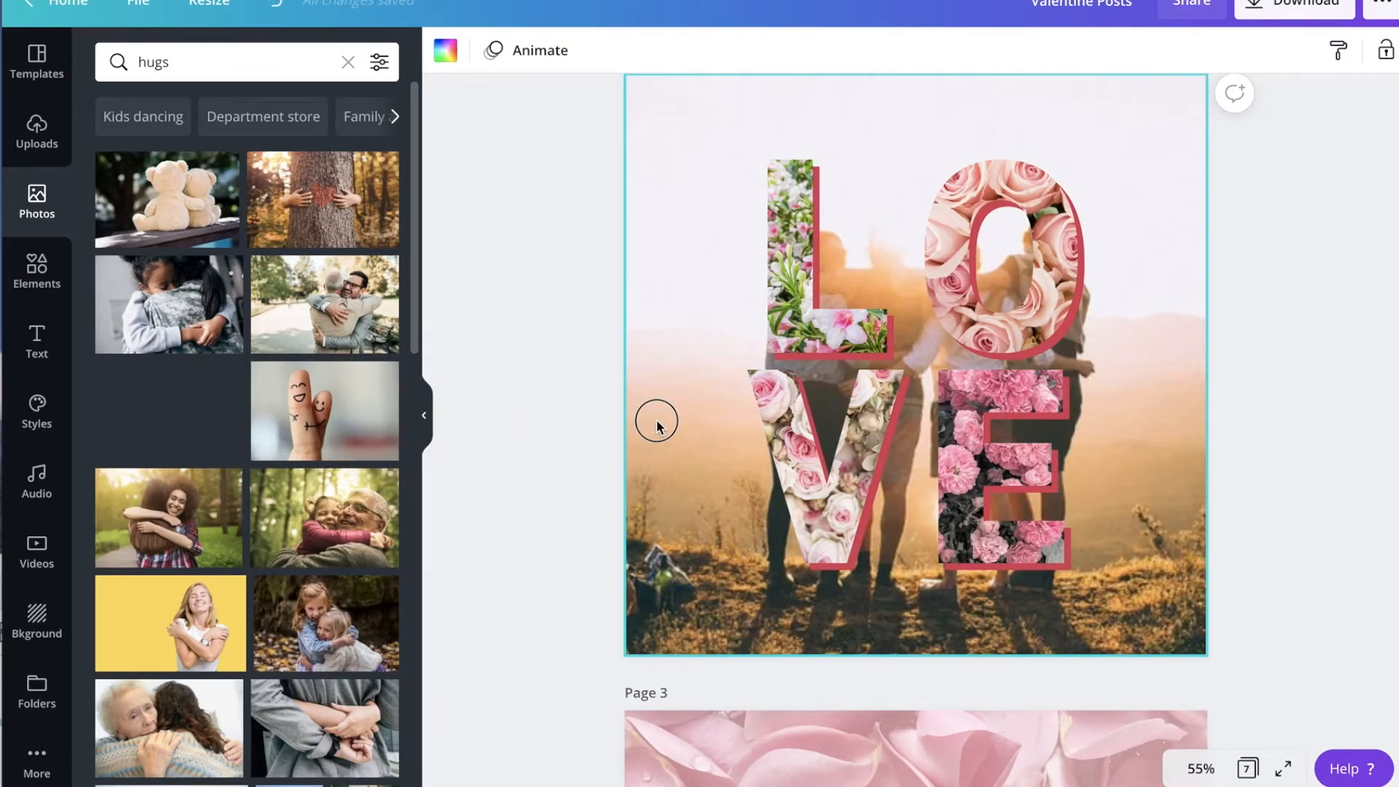
{"action": "left_click_drag", "start_coordinate": [656, 426], "coordinate": [659, 427]}
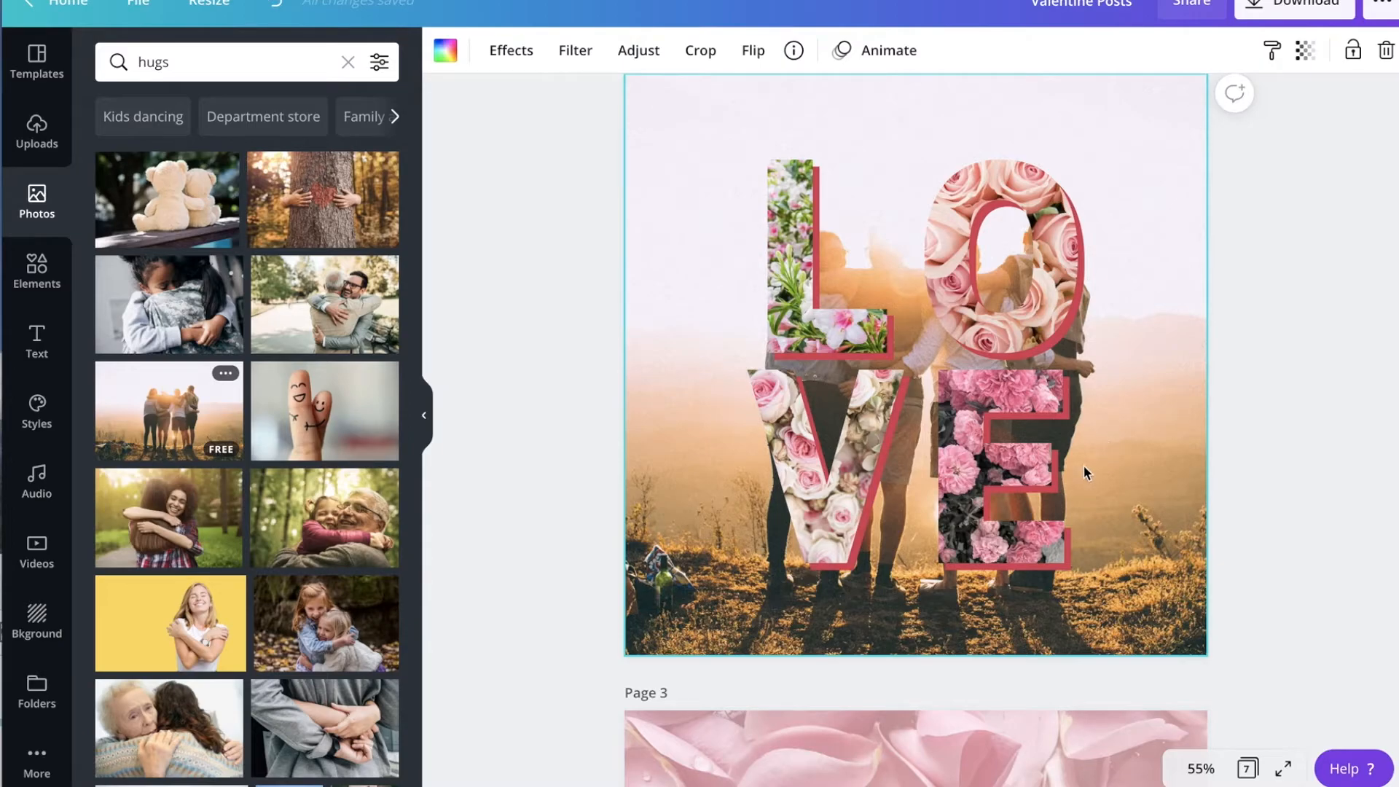
Apply the Fuchsia duotone effect to page 2's background photo and lower its intensity to 0.35
{"action": "left_click", "coordinate": [505, 62]}
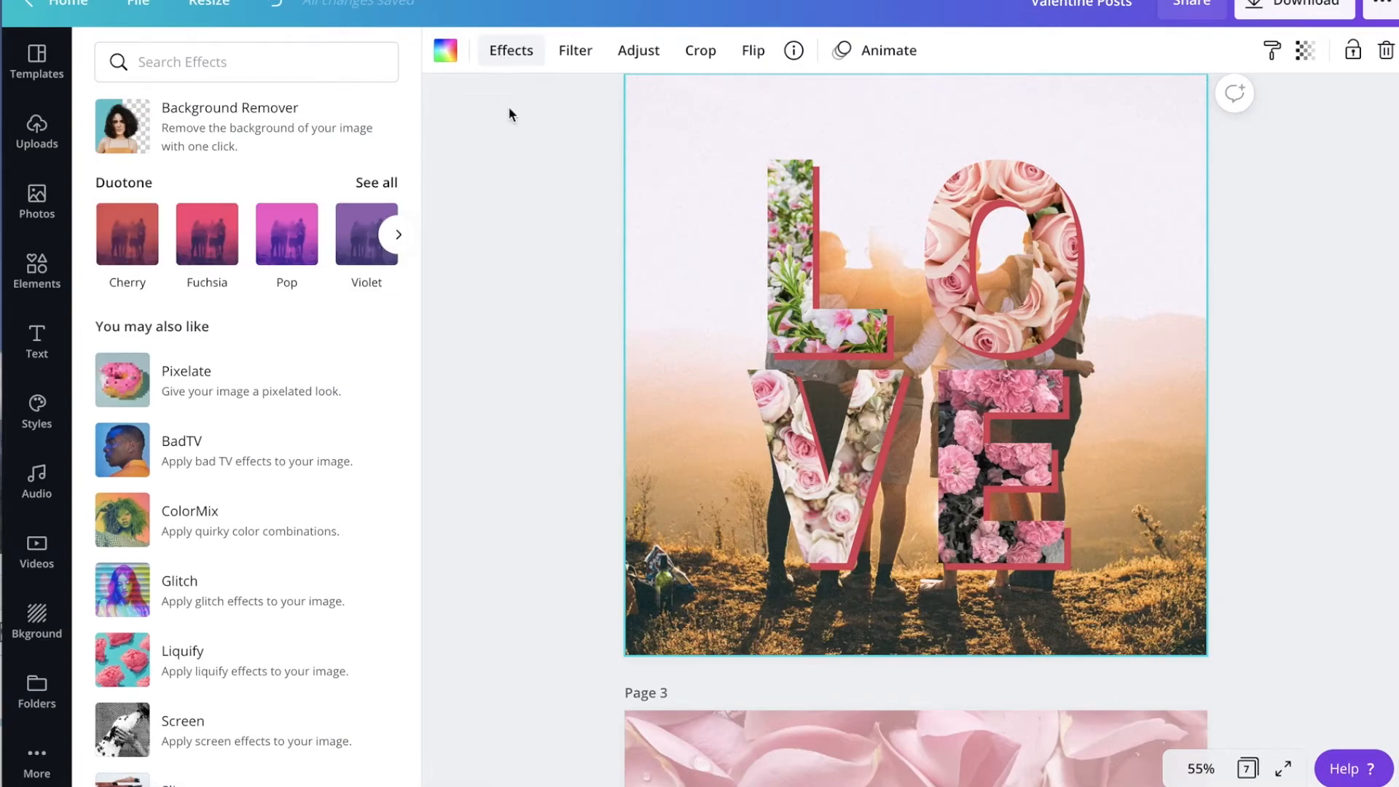
{"action": "left_click", "coordinate": [213, 243]}
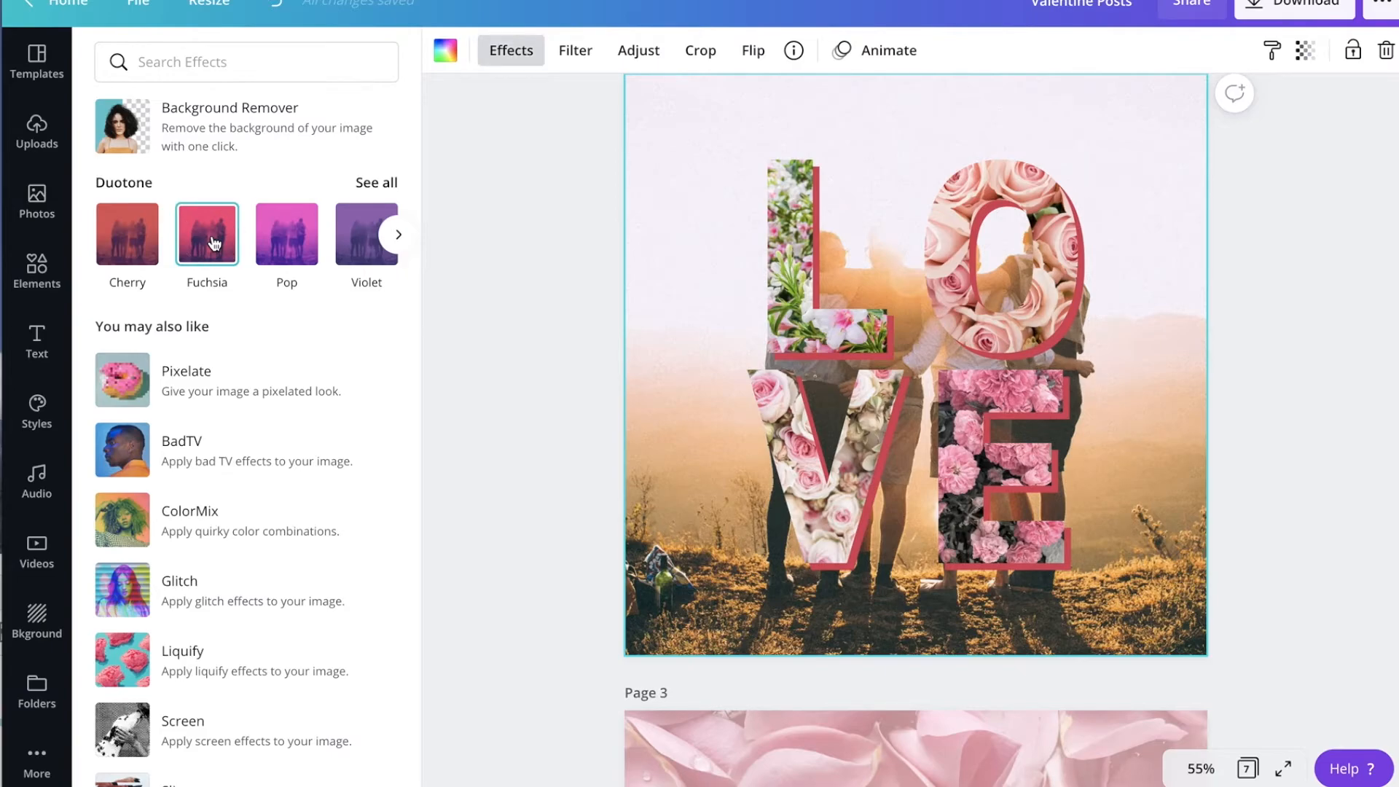
{"action": "left_click", "coordinate": [214, 244]}
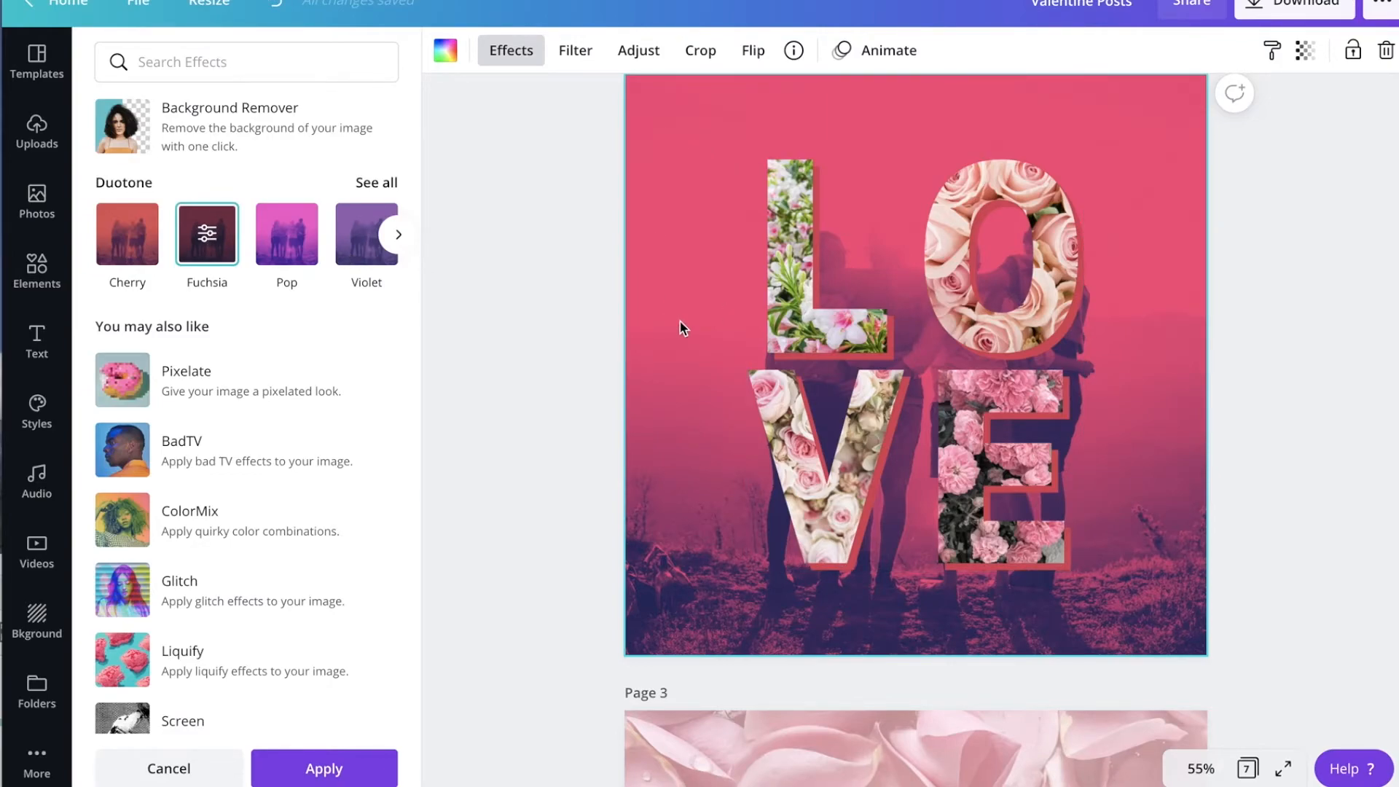
{"action": "left_click", "coordinate": [206, 246]}
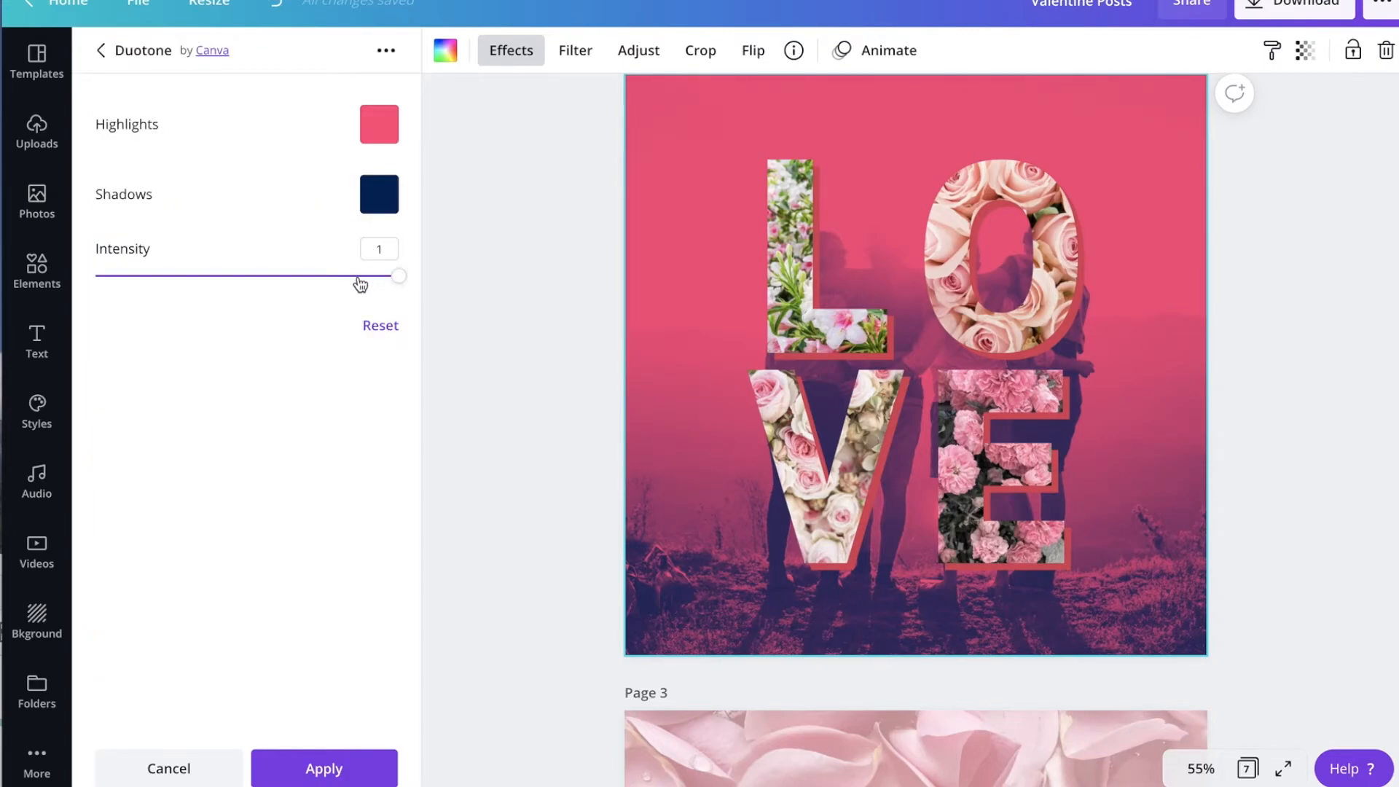
{"action": "left_click_drag", "start_coordinate": [399, 275], "coordinate": [200, 332]}
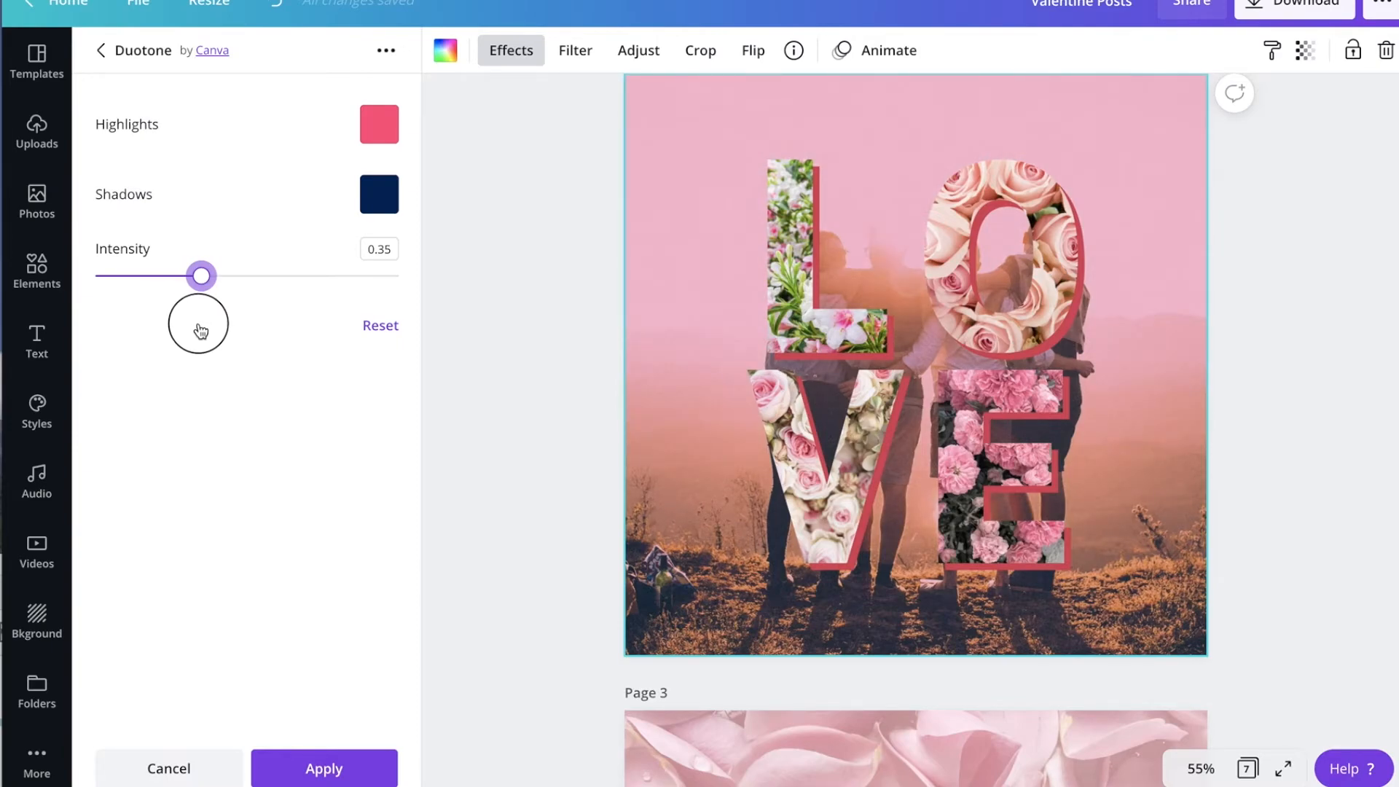
{"action": "mouse_move", "coordinate": [202, 332]}
{"action": "left_mouse_down"}
{"action": "mouse_move", "coordinate": [187, 330]}
{"action": "mouse_move", "coordinate": [202, 327]}
{"action": "left_mouse_up"}
{"action": "left_click", "coordinate": [1117, 145]}
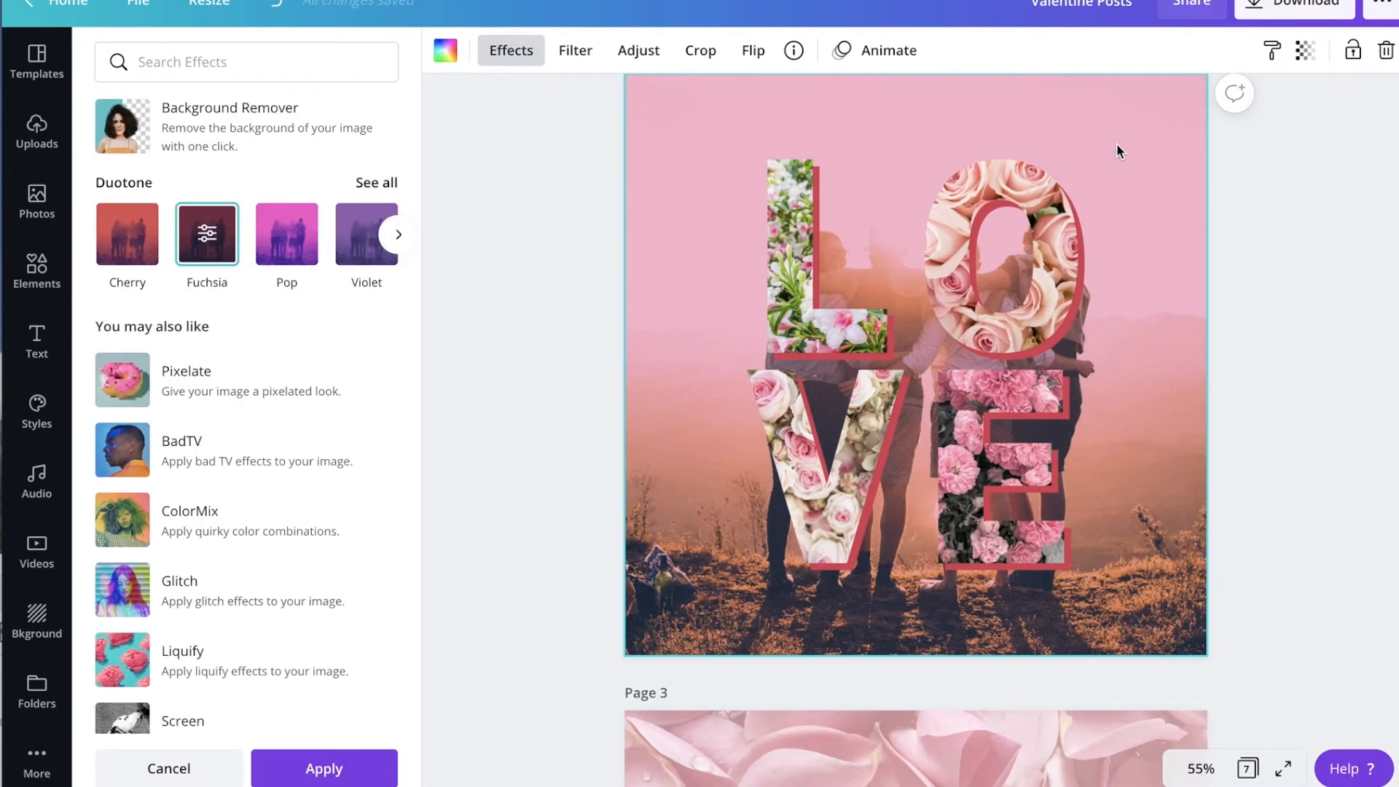
Set the transparency of page 2's background photo to 60 and deselect it
{"action": "left_click", "coordinate": [1304, 51]}
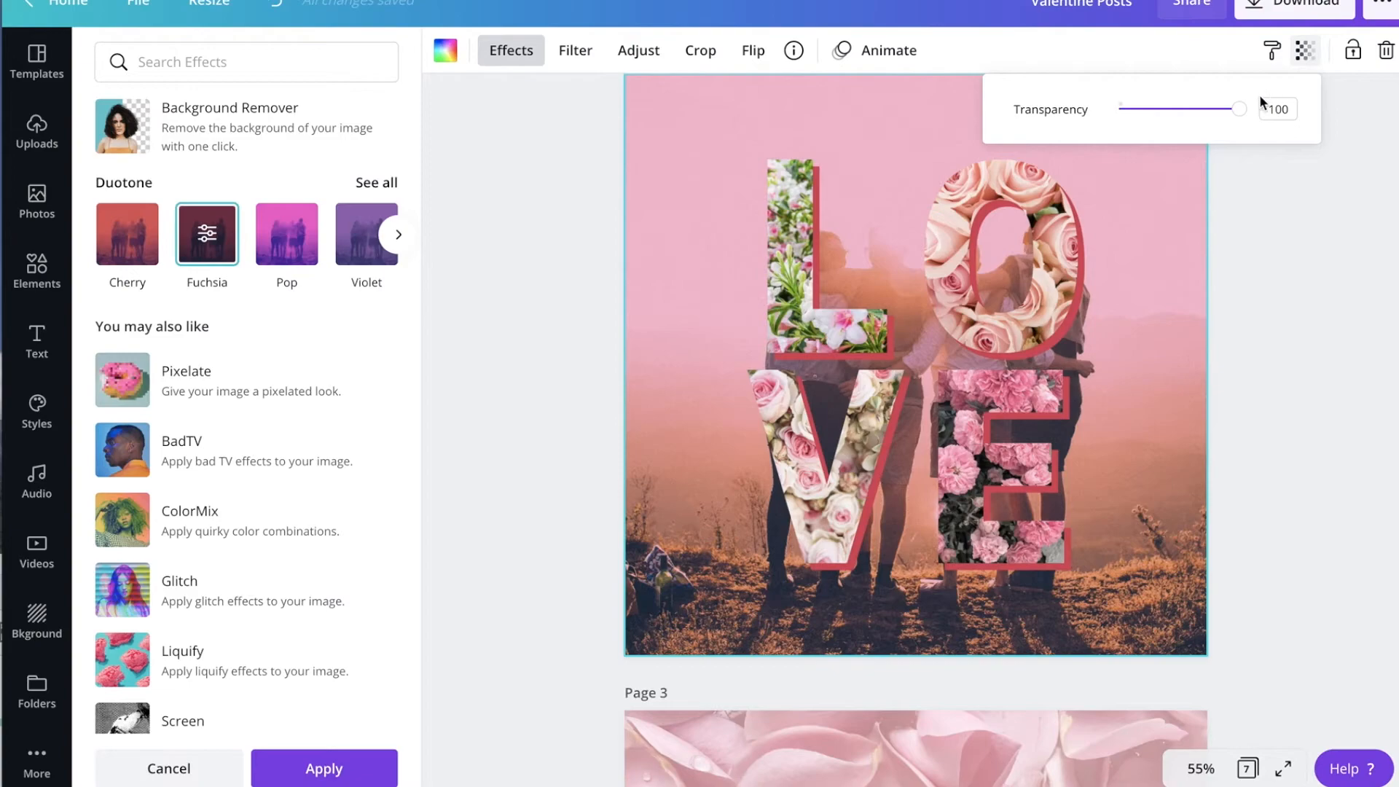
{"action": "left_click", "coordinate": [1239, 110]}
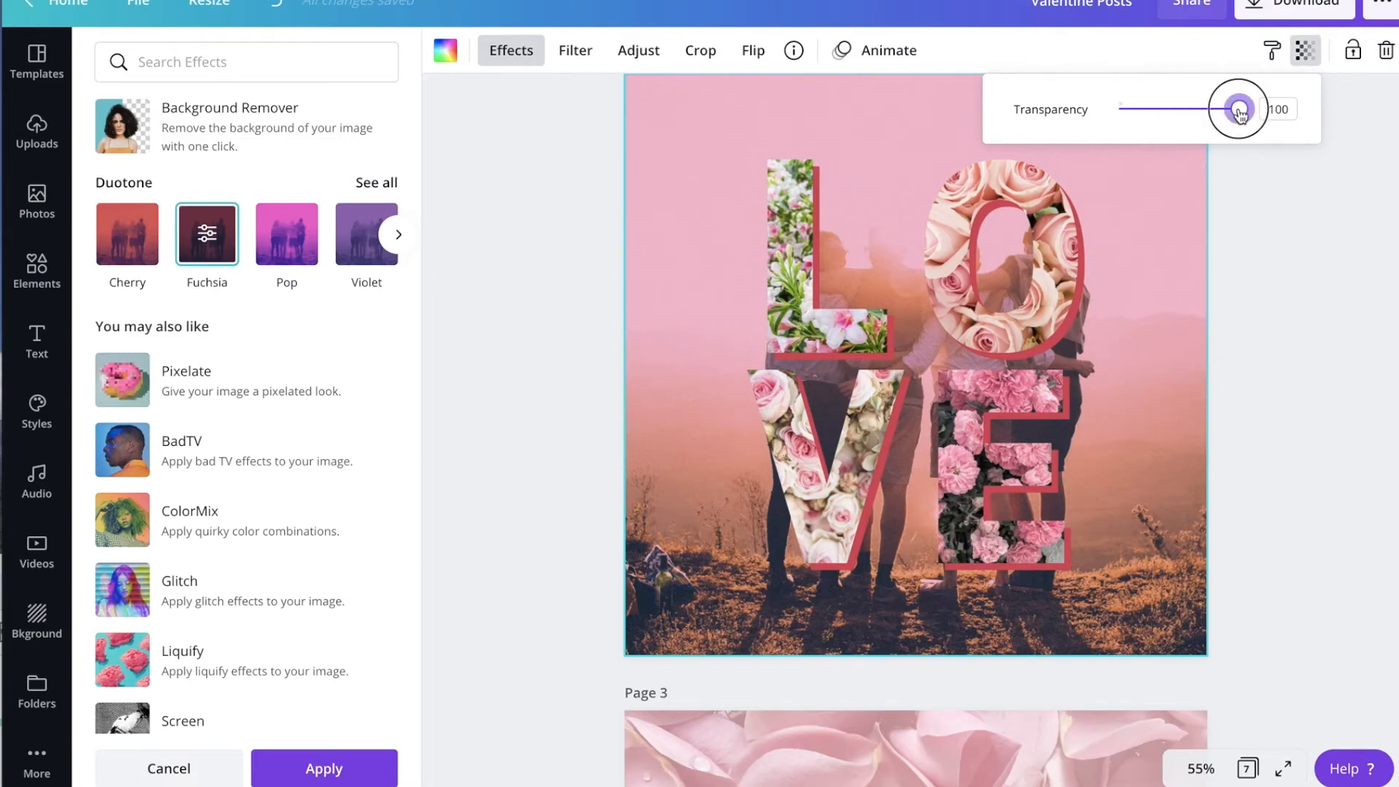
{"action": "left_click_drag", "start_coordinate": [1240, 114], "coordinate": [1193, 133]}
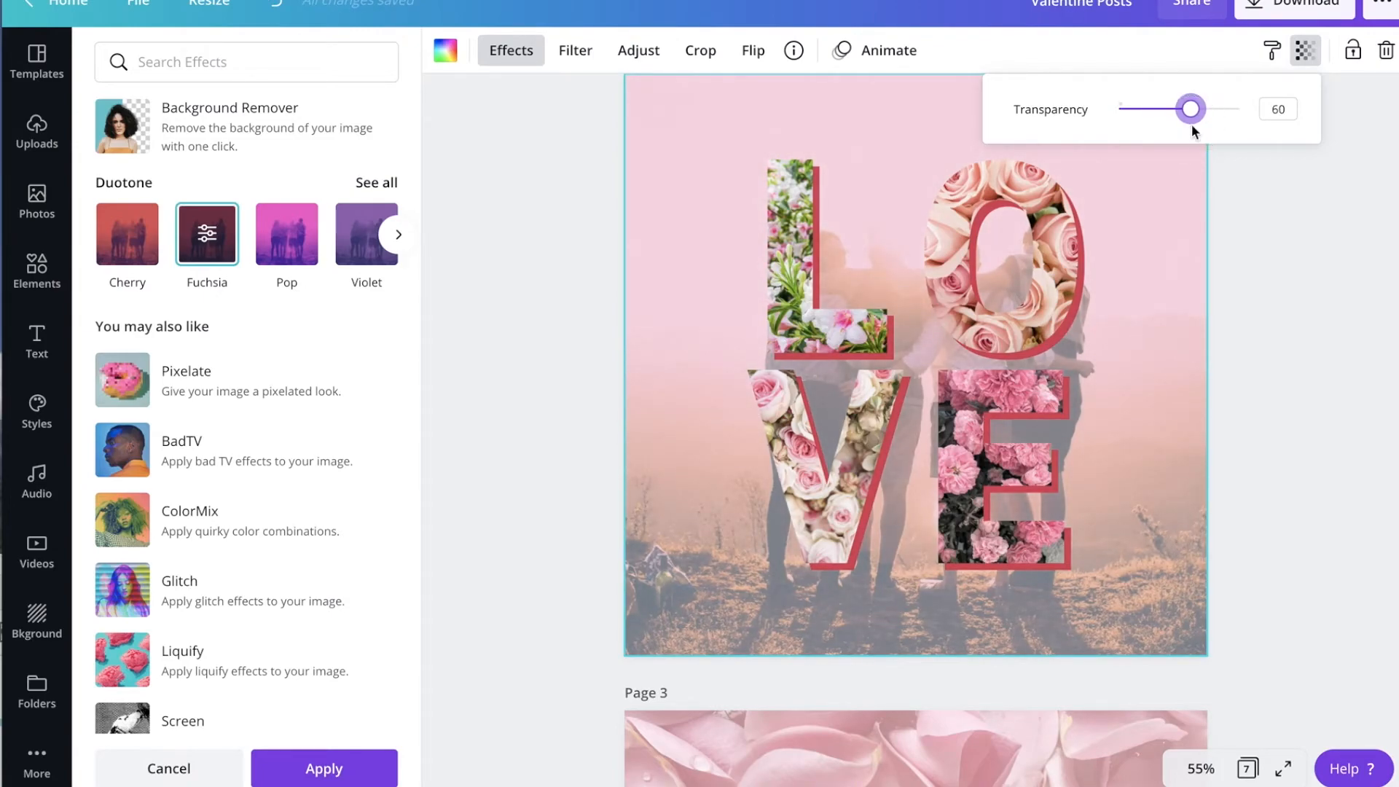
{"action": "left_click", "coordinate": [1255, 231]}
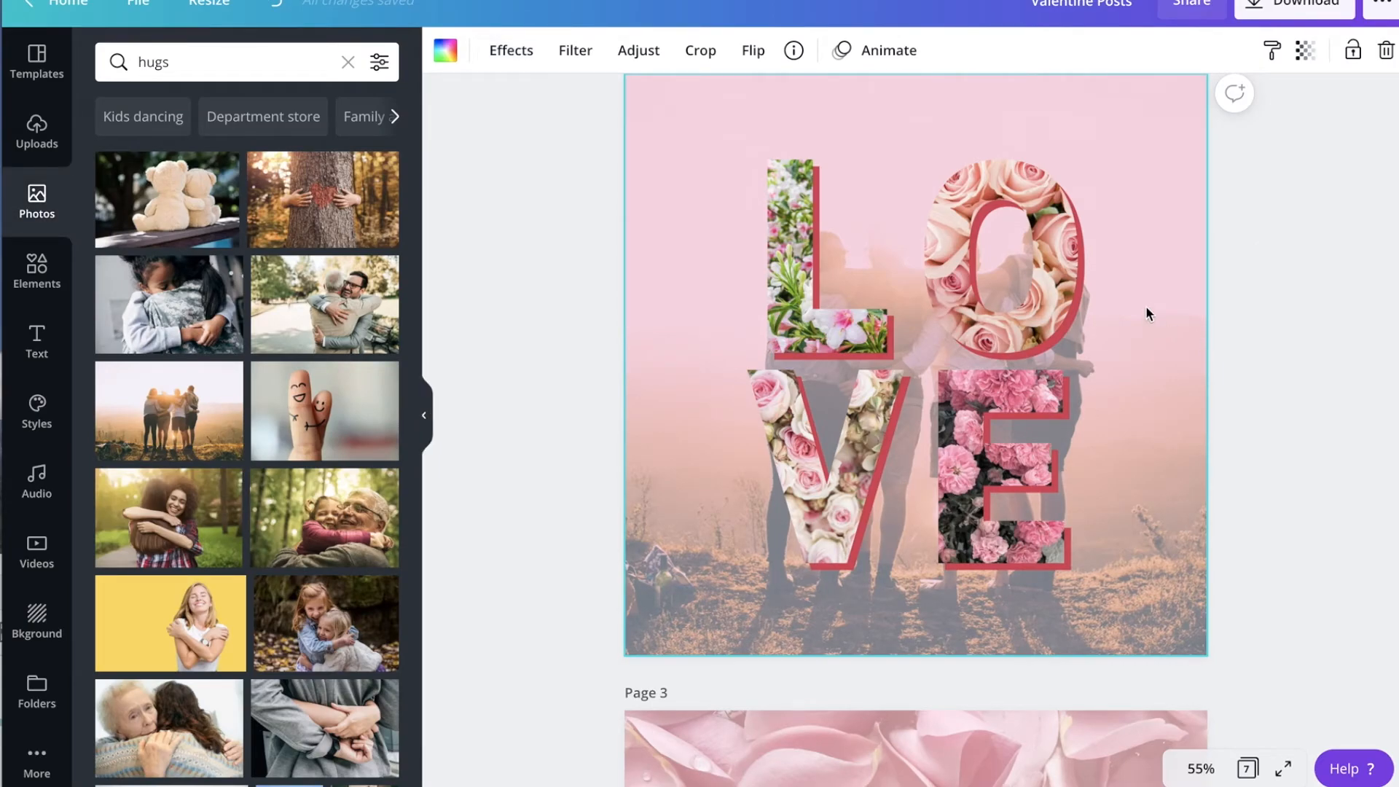
{"action": "scroll", "coordinate": [1146, 306], "scroll_direction": "up", "scroll_amount": 4}
{"action": "scroll", "coordinate": [1144, 300], "scroll_direction": "down", "scroll_amount": 4}
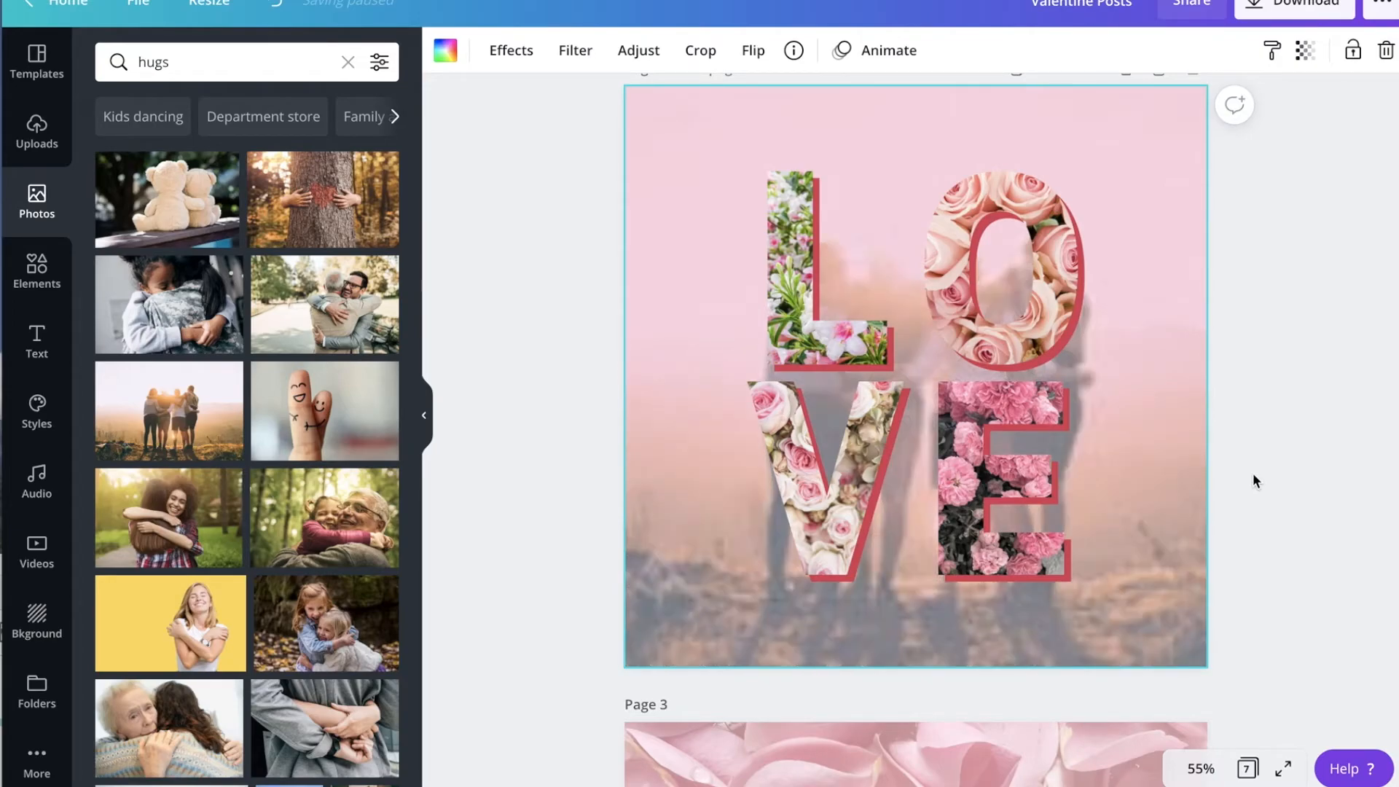
{"action": "left_click", "coordinate": [1252, 473]}
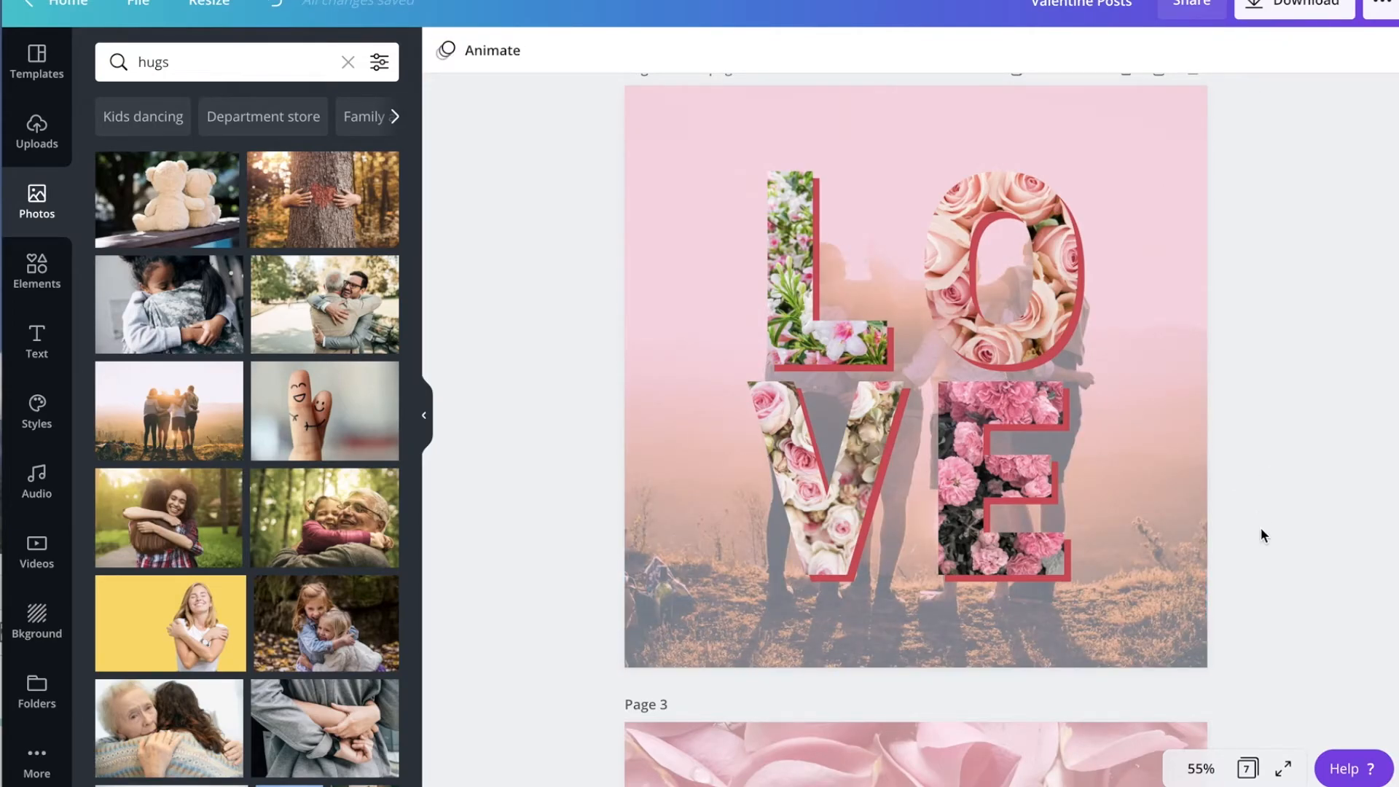
Look through the other Valentine's designs on pages 3 to 6, comparing their LOVE letters, backgrounds and reminder layout
{"action": "scroll", "coordinate": [1260, 526], "scroll_direction": "down", "scroll_amount": 6}
{"action": "scroll", "coordinate": [1261, 532], "scroll_direction": "down", "scroll_amount": 2}
{"action": "scroll", "coordinate": [1262, 532], "scroll_direction": "up", "scroll_amount": 1}
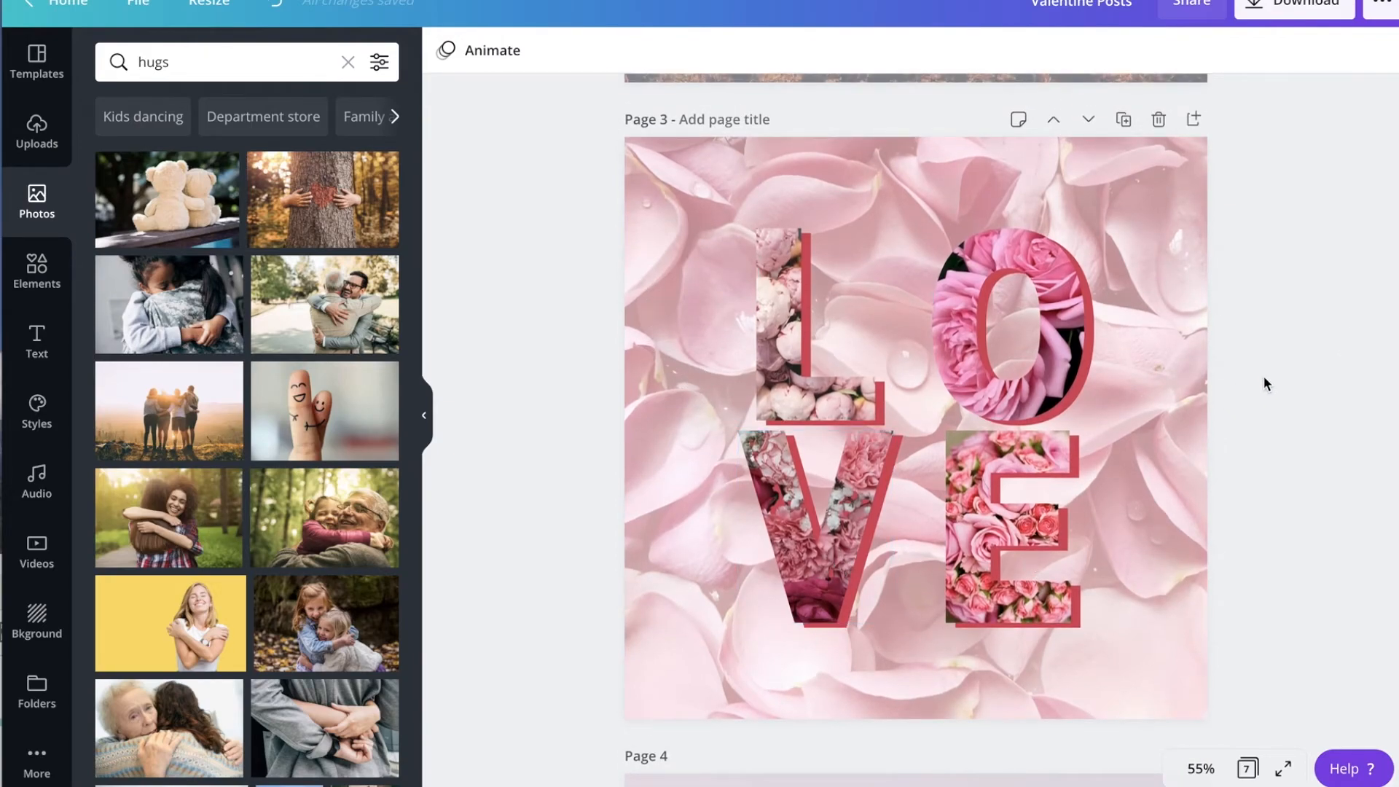
{"action": "scroll", "coordinate": [1264, 376], "scroll_direction": "down", "scroll_amount": 2}
{"action": "scroll", "coordinate": [1263, 376], "scroll_direction": "up", "scroll_amount": 2}
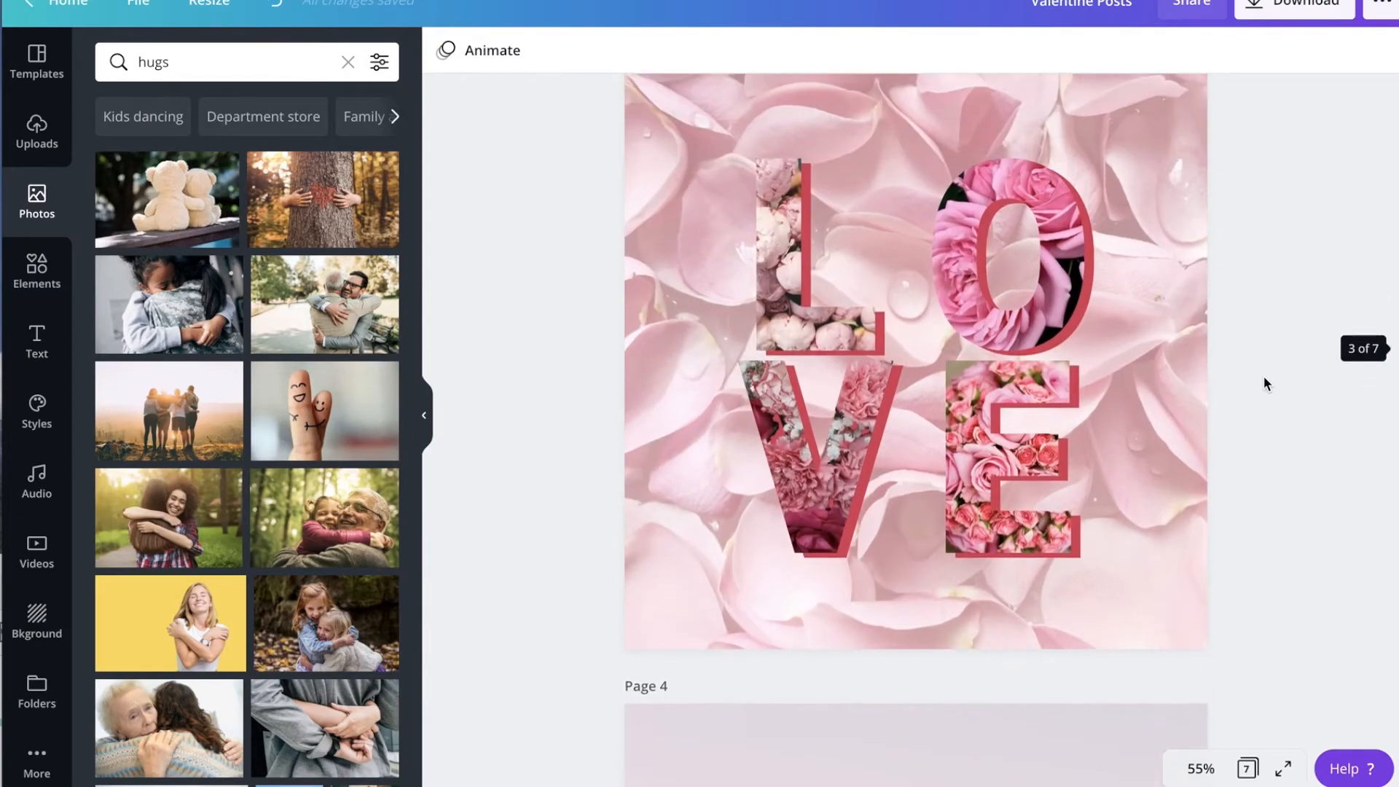
{"action": "scroll", "coordinate": [1263, 376], "scroll_direction": "down", "scroll_amount": 5}
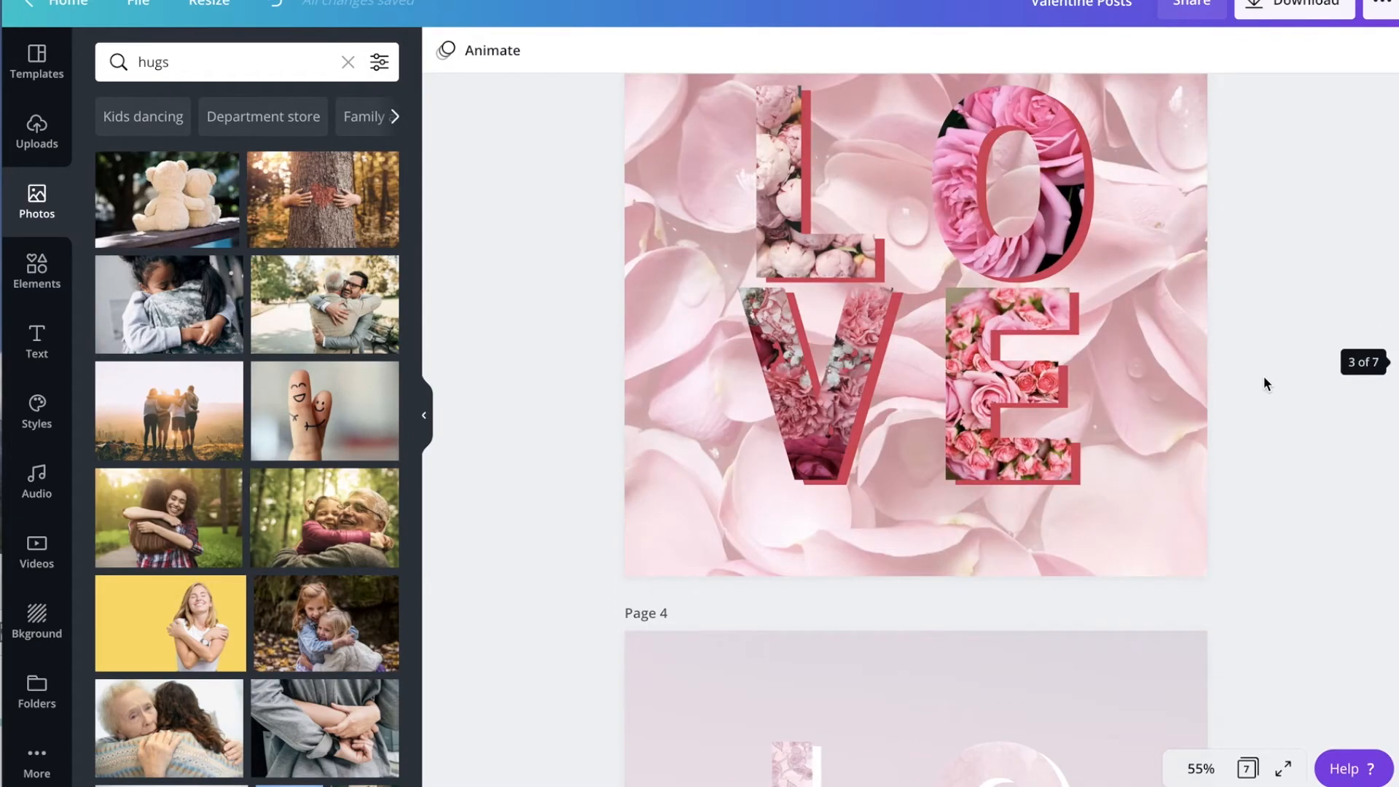
{"action": "scroll", "coordinate": [1263, 376], "scroll_direction": "down", "scroll_amount": 1}
{"action": "scroll", "coordinate": [1264, 375], "scroll_direction": "up", "scroll_amount": 1}
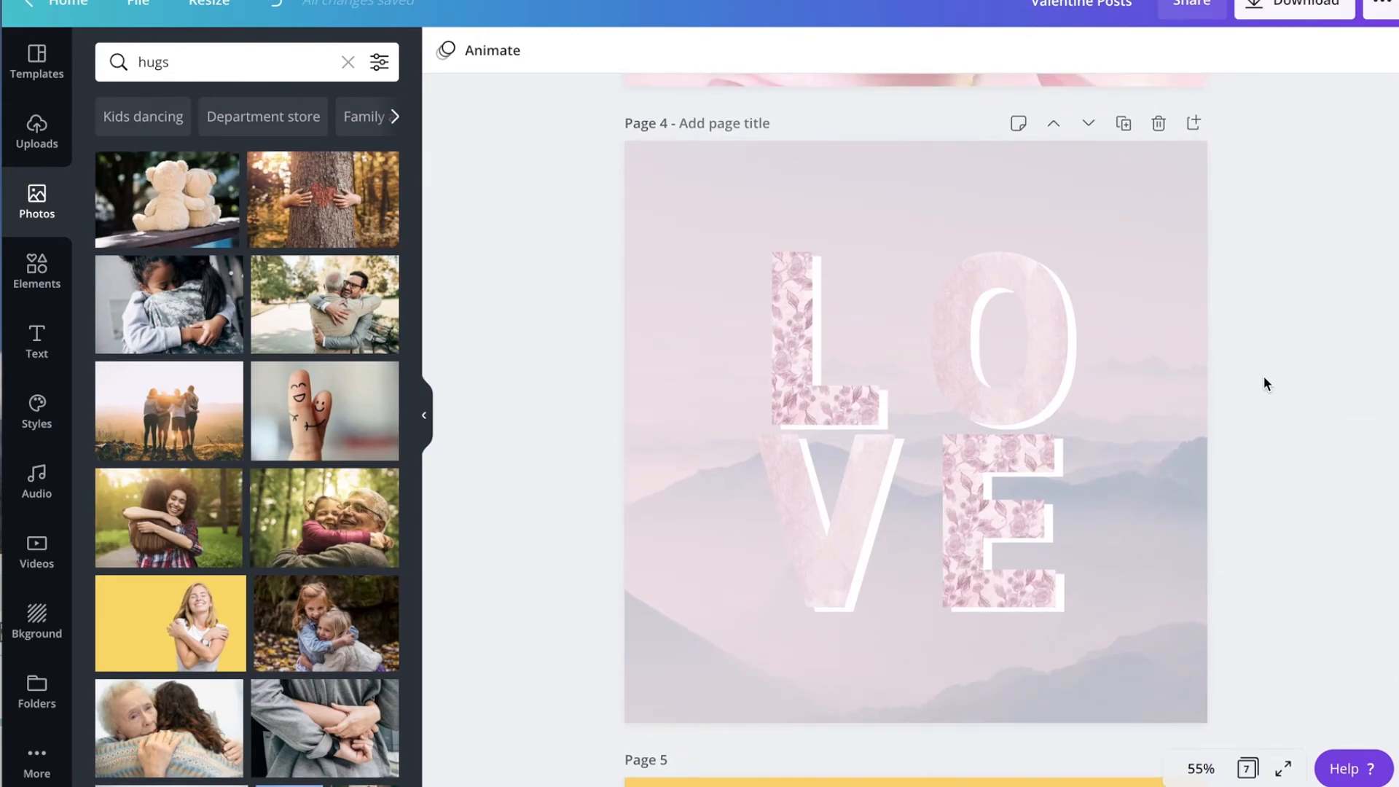
{"action": "scroll", "coordinate": [1262, 374], "scroll_direction": "up", "scroll_amount": 1}
{"action": "scroll", "coordinate": [1263, 376], "scroll_direction": "down", "scroll_amount": 1}
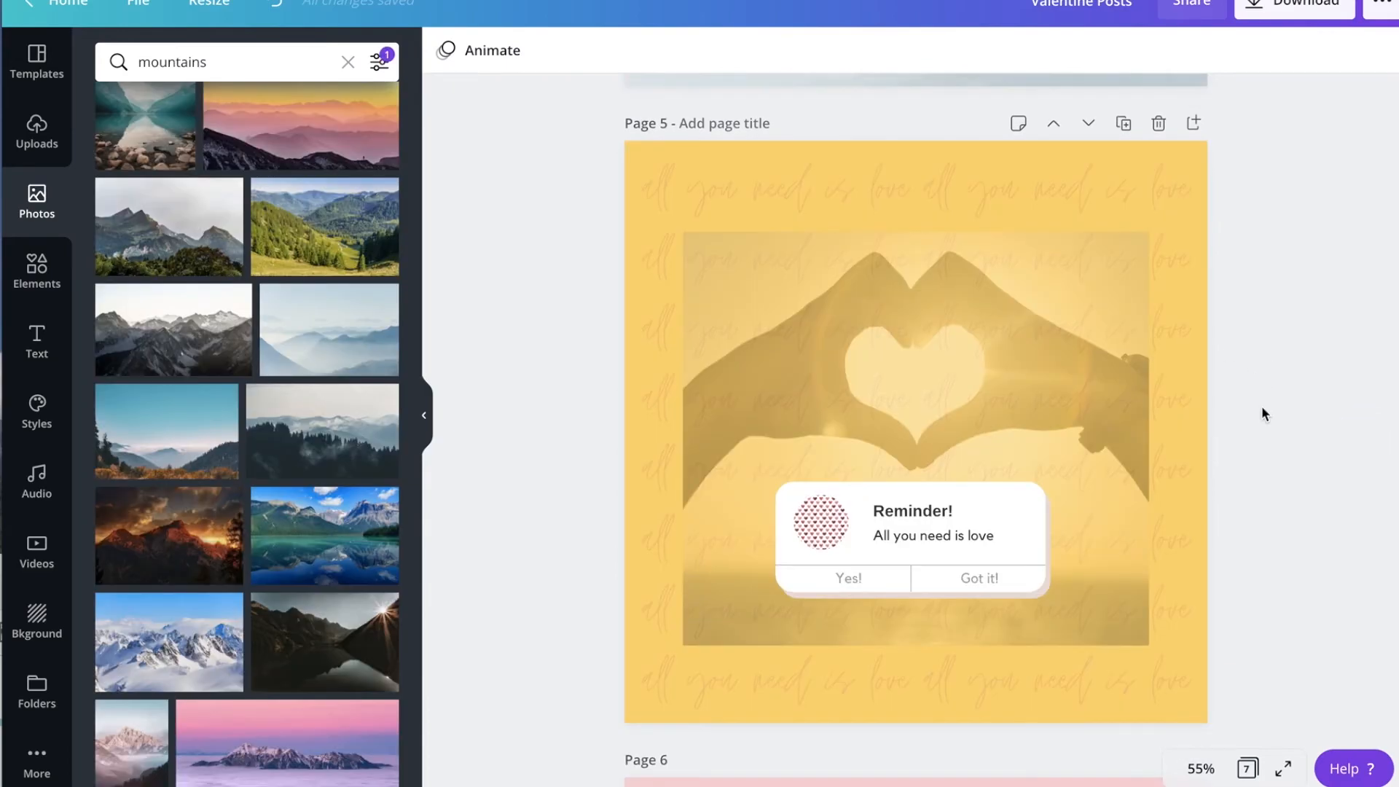
{"action": "scroll", "coordinate": [1262, 414], "scroll_direction": "down", "scroll_amount": 1}
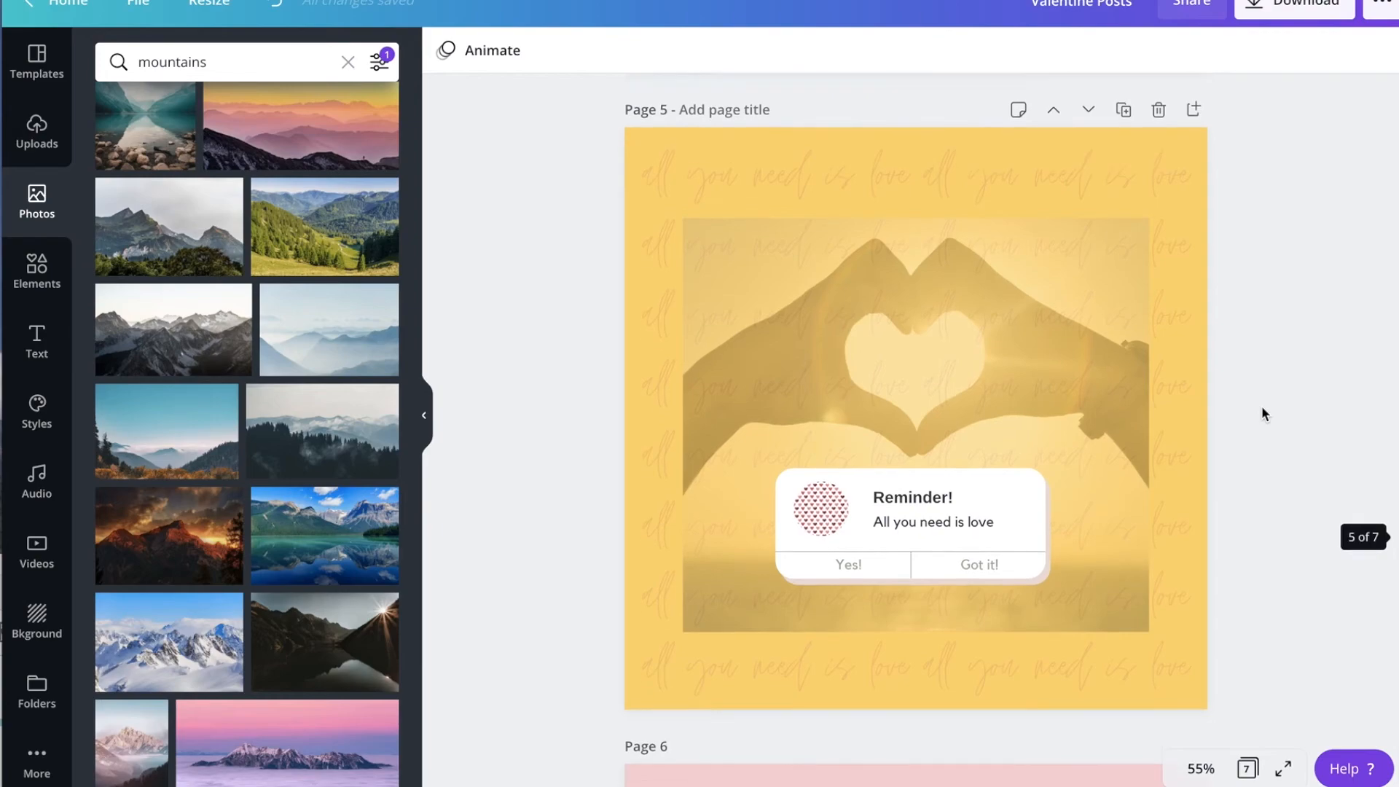
{"action": "scroll", "coordinate": [1263, 414], "scroll_direction": "down", "scroll_amount": 7}
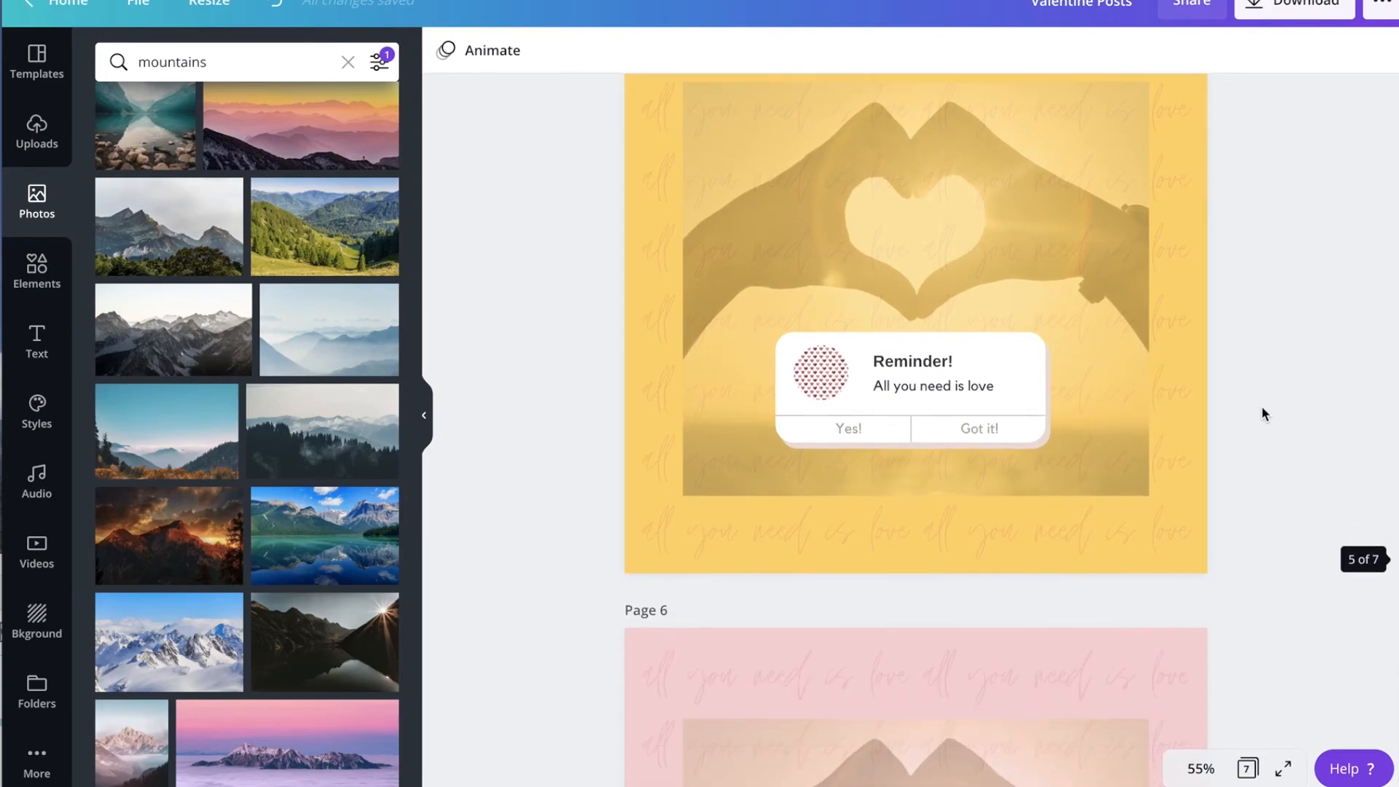